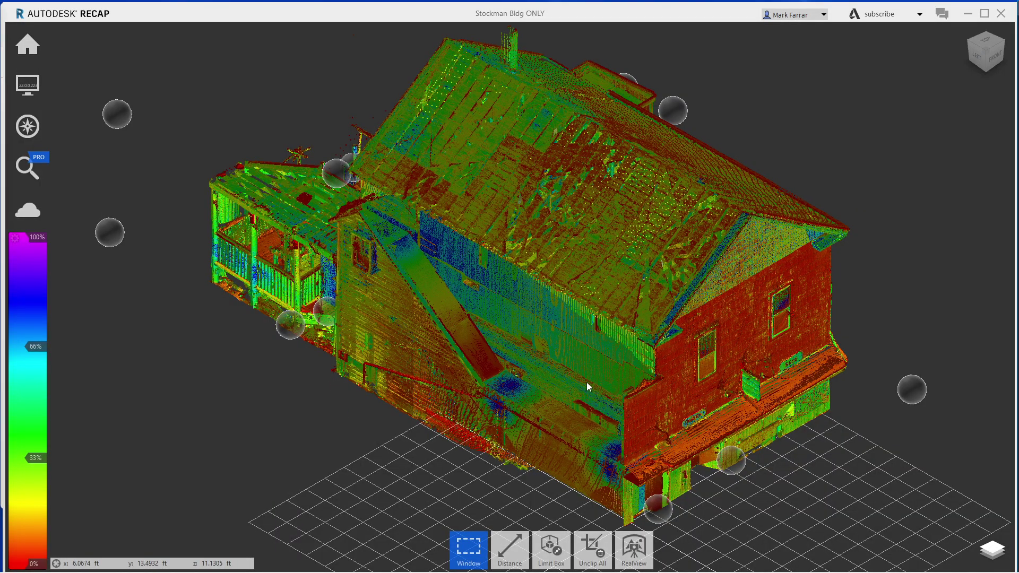
Step: Orbit and zoom around the building point cloud to view its other sides
{"action": "mouse_move", "coordinate": [587, 383]}
{"action": "left_mouse_down"}
{"action": "mouse_move", "coordinate": [347, 344]}
{"action": "mouse_move", "coordinate": [710, 366]}
{"action": "mouse_move", "coordinate": [887, 357]}
{"action": "mouse_move", "coordinate": [964, 325]}
{"action": "mouse_move", "coordinate": [923, 332]}
{"action": "left_mouse_up"}
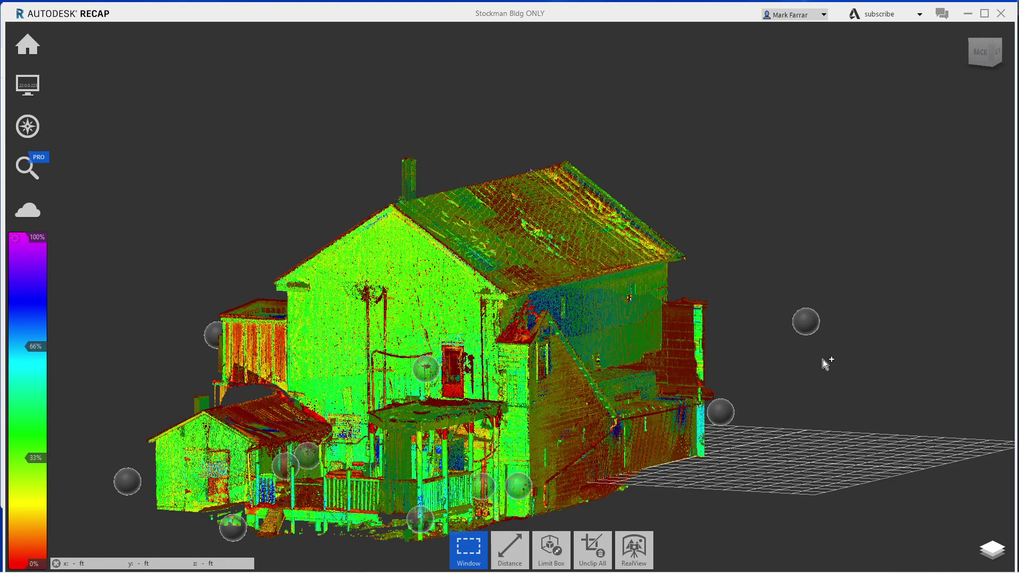
{"action": "left_click_drag", "start_coordinate": [823, 359], "coordinate": [400, 377]}
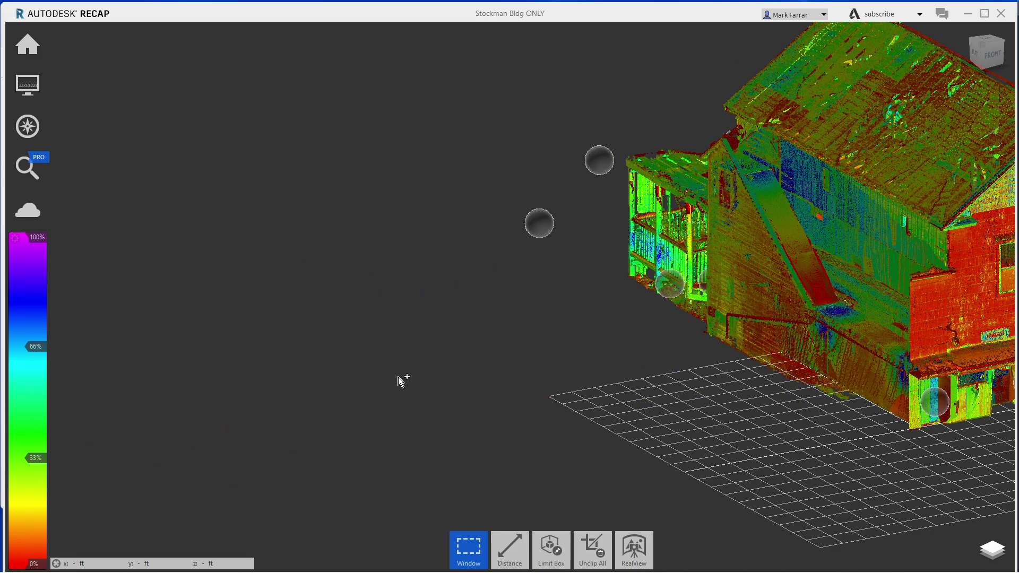
{"action": "scroll", "coordinate": [400, 378], "scroll_direction": "down", "scroll_amount": 5}
{"action": "scroll", "coordinate": [942, 281], "scroll_direction": "up", "scroll_amount": 3}
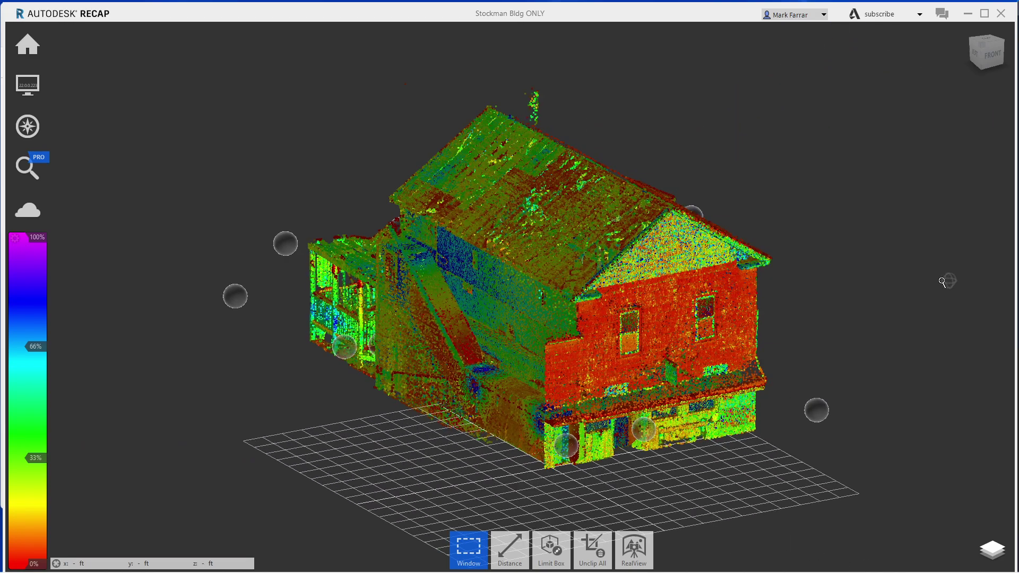
{"action": "scroll", "coordinate": [942, 281], "scroll_direction": "up", "scroll_amount": 1}
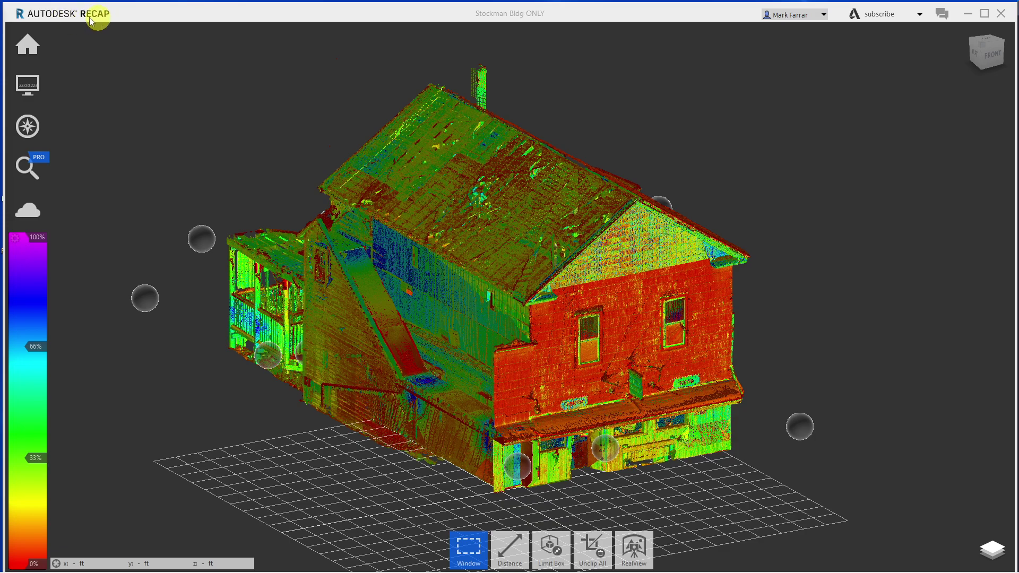
{"action": "mouse_move", "coordinate": [27, 45]}
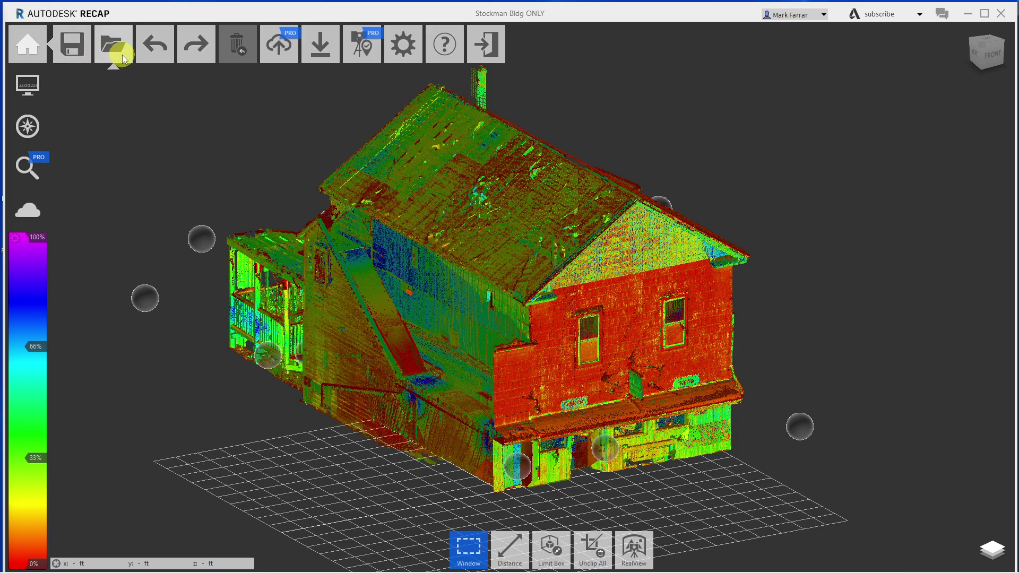
Step: Browse the Stockman's Bar project folders, checking 3D Scan to Edit and the raw 3D Laser Verify scans
{"action": "left_click", "coordinate": [121, 52]}
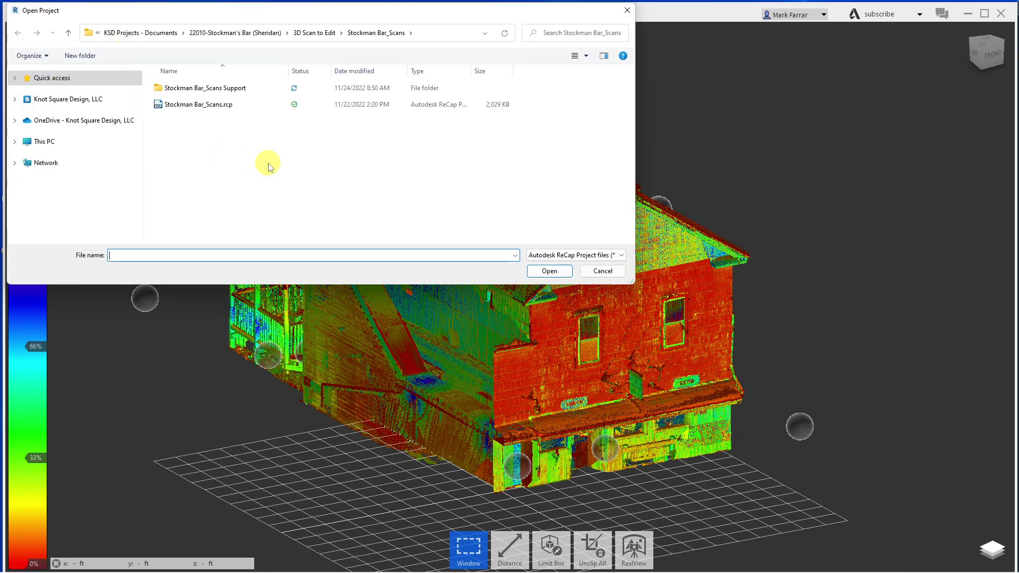
{"action": "left_click", "coordinate": [234, 35]}
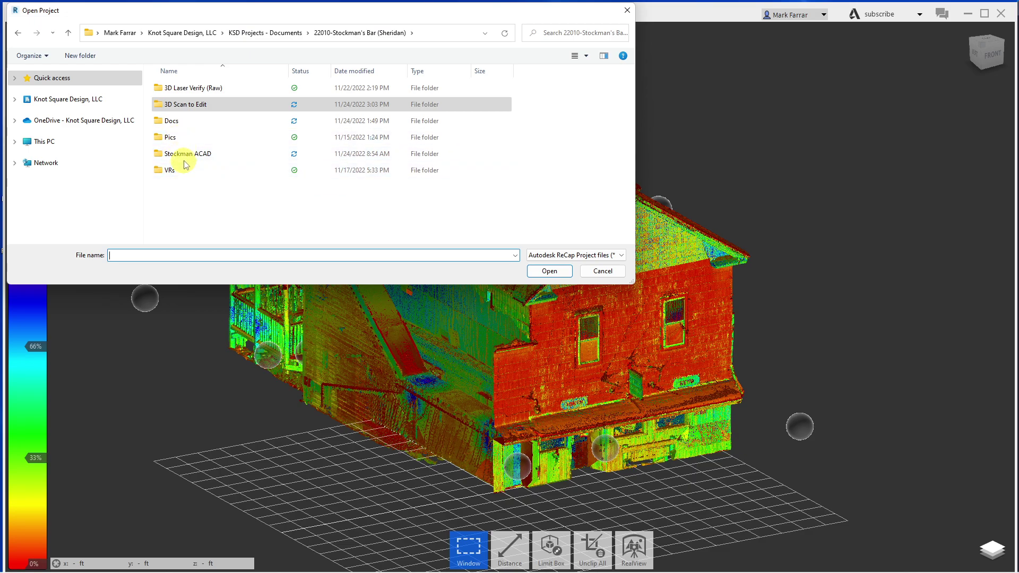
{"action": "double_click", "coordinate": [190, 105]}
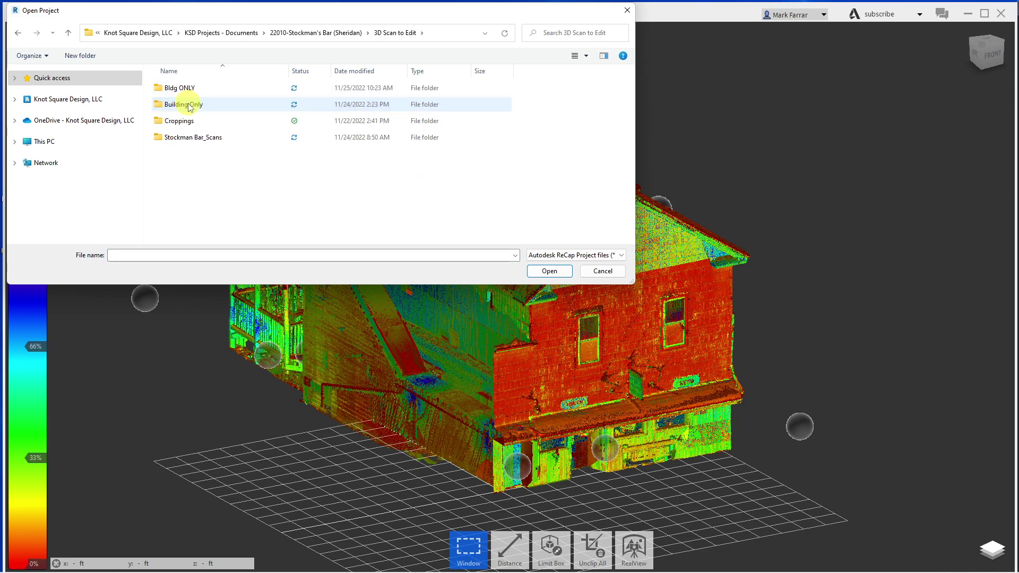
{"action": "double_click", "coordinate": [189, 138]}
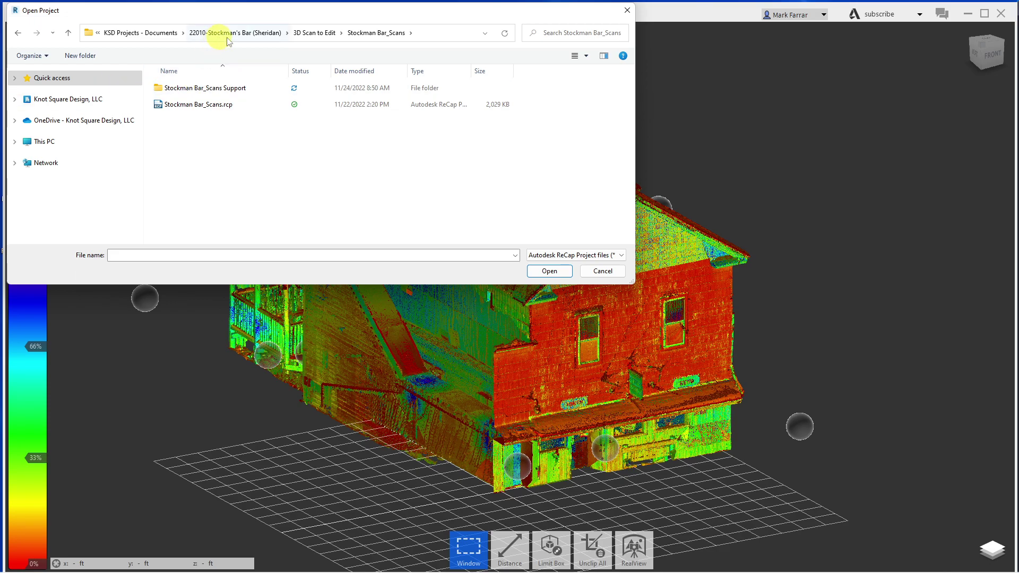
{"action": "left_click", "coordinate": [314, 32]}
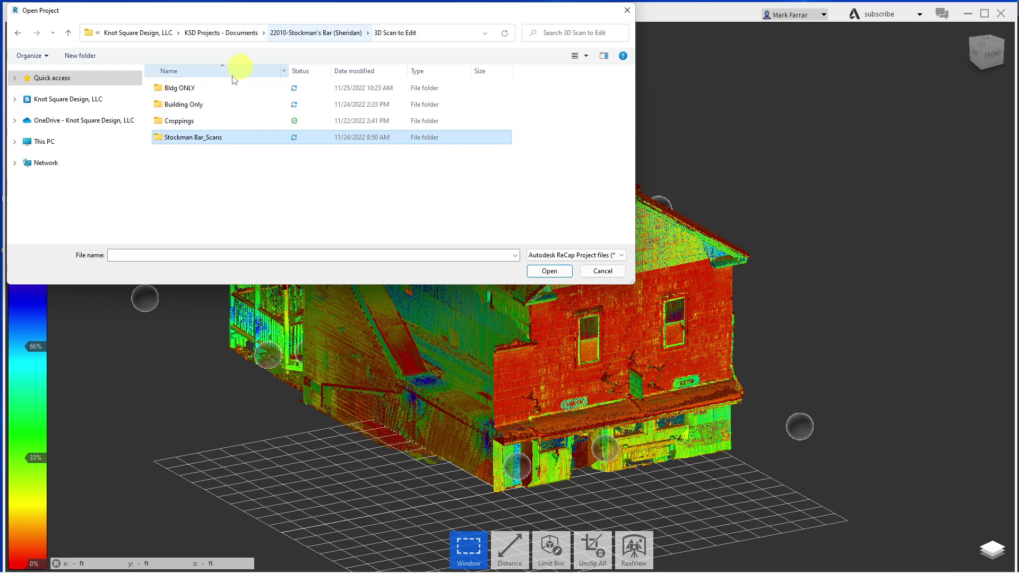
{"action": "left_click", "coordinate": [315, 32]}
{"action": "left_click", "coordinate": [182, 91]}
{"action": "double_click", "coordinate": [182, 91]}
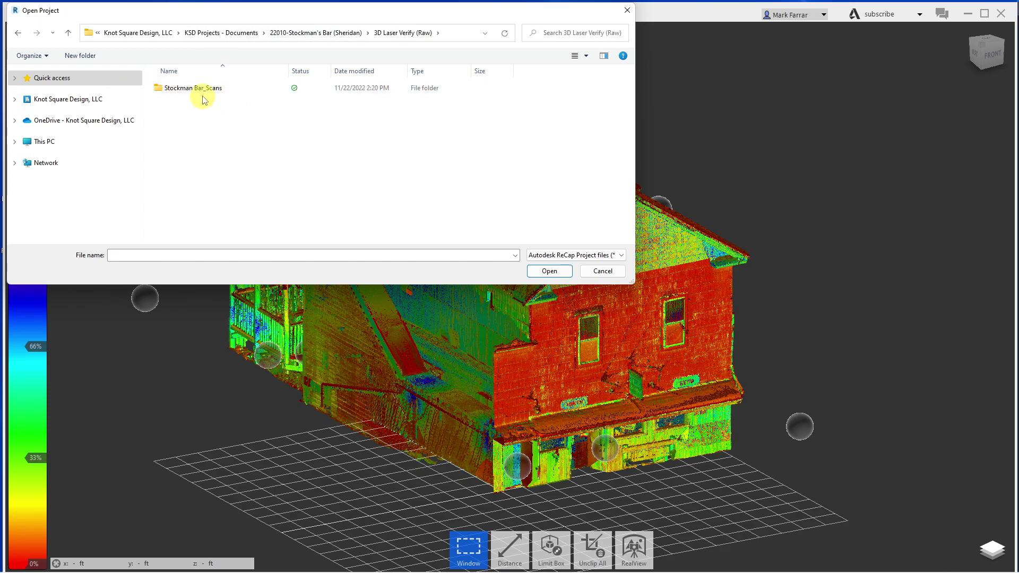
{"action": "double_click", "coordinate": [198, 90]}
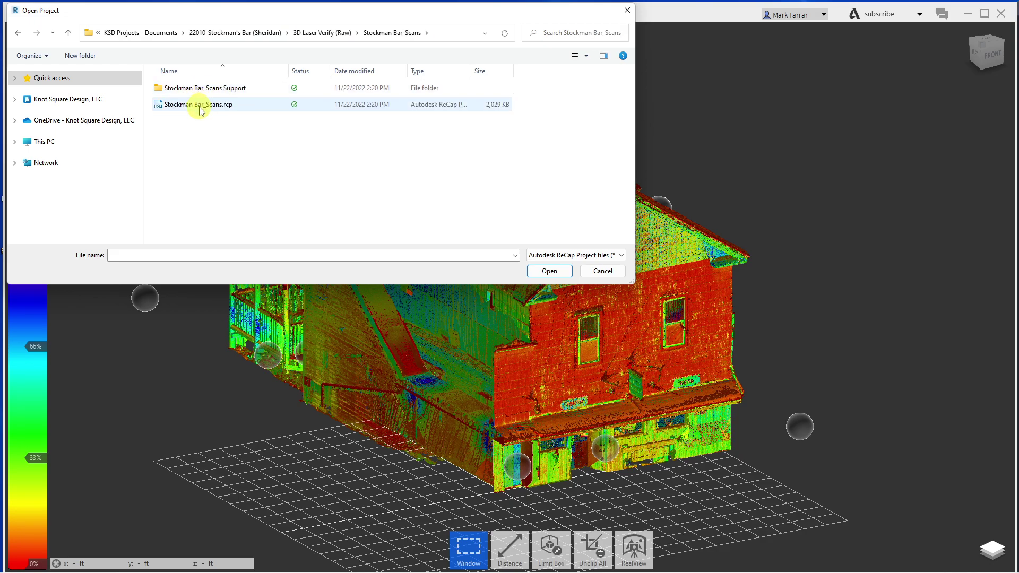
Step: Load Stockman Bar_Scans.rcp from 3D Scan to Edit > Stockman Bar_Scans
{"action": "left_click", "coordinate": [311, 34]}
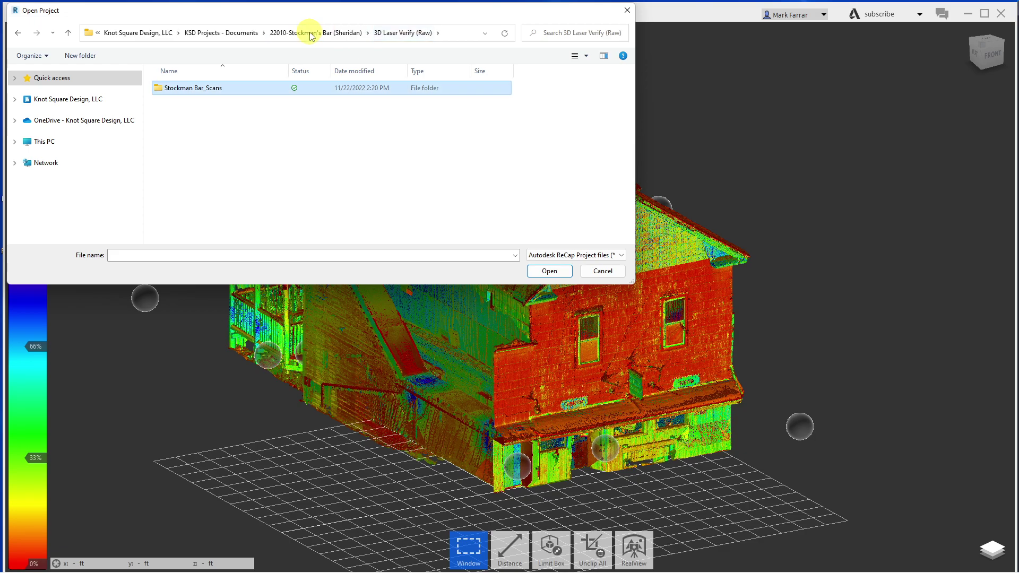
{"action": "left_click", "coordinate": [325, 34]}
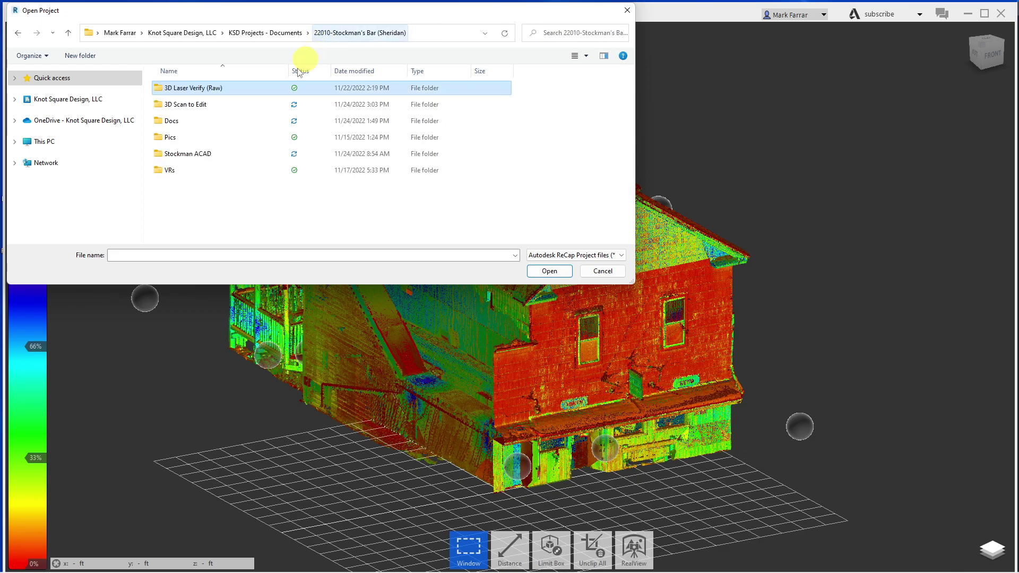
{"action": "double_click", "coordinate": [216, 104]}
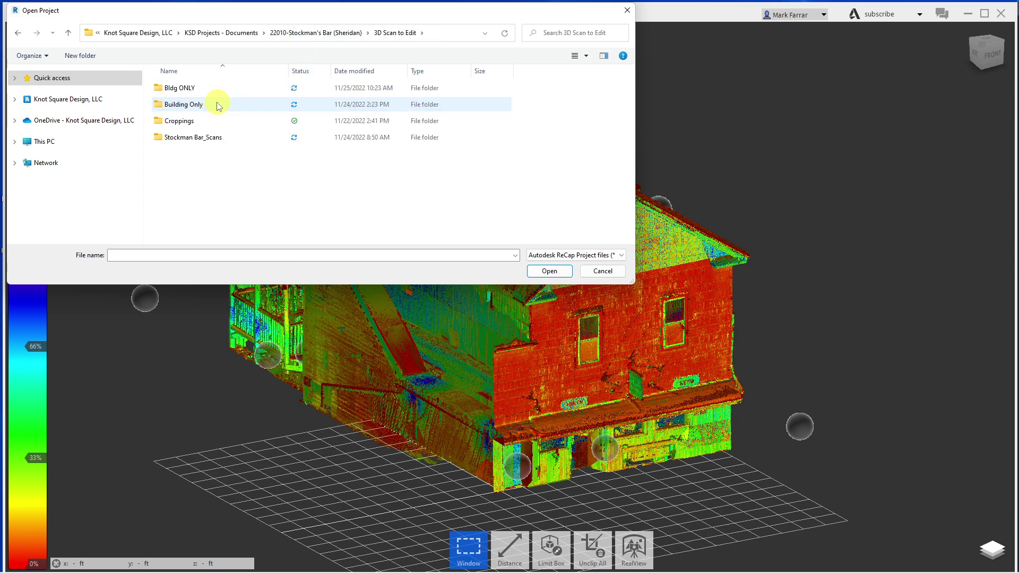
{"action": "double_click", "coordinate": [192, 136]}
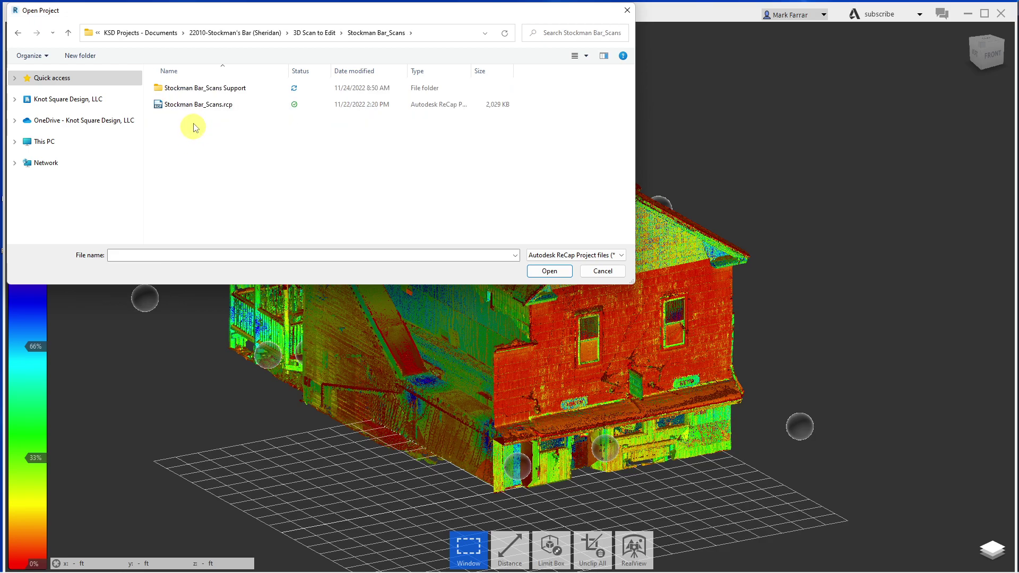
{"action": "double_click", "coordinate": [194, 104]}
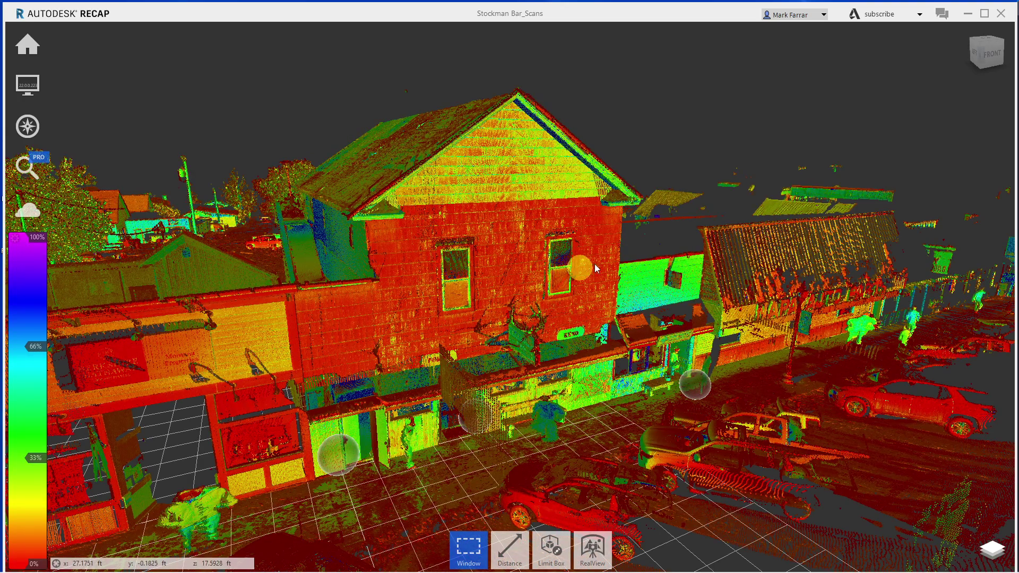
{"action": "scroll", "coordinate": [618, 255], "scroll_direction": "down", "scroll_amount": 3}
{"action": "scroll", "coordinate": [621, 257], "scroll_direction": "down", "scroll_amount": 2}
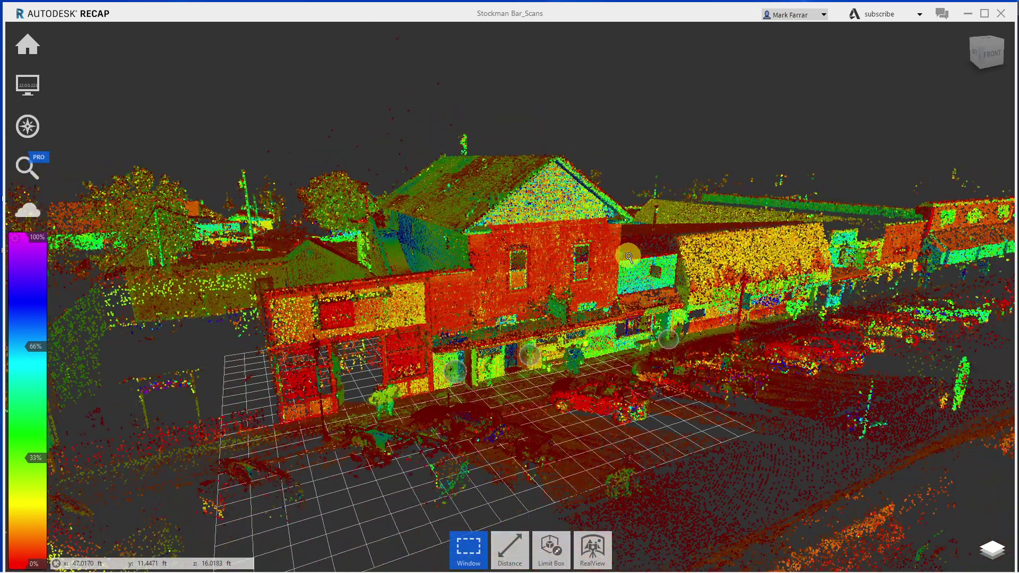
{"action": "scroll", "coordinate": [628, 260], "scroll_direction": "down", "scroll_amount": 1}
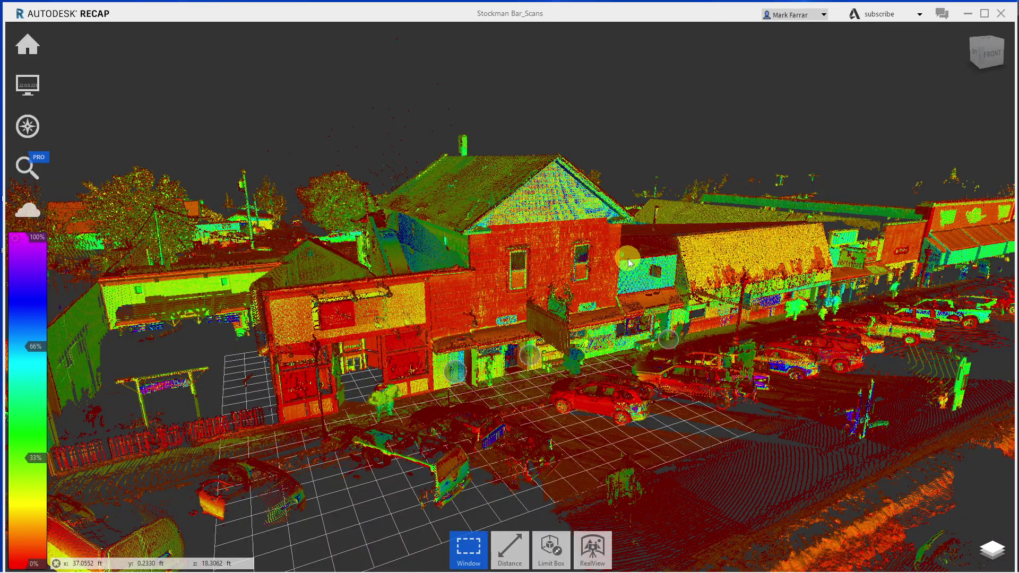
{"action": "mouse_move", "coordinate": [628, 259]}
{"action": "left_mouse_down"}
{"action": "mouse_move", "coordinate": [603, 263]}
{"action": "mouse_move", "coordinate": [626, 286]}
{"action": "left_mouse_up"}
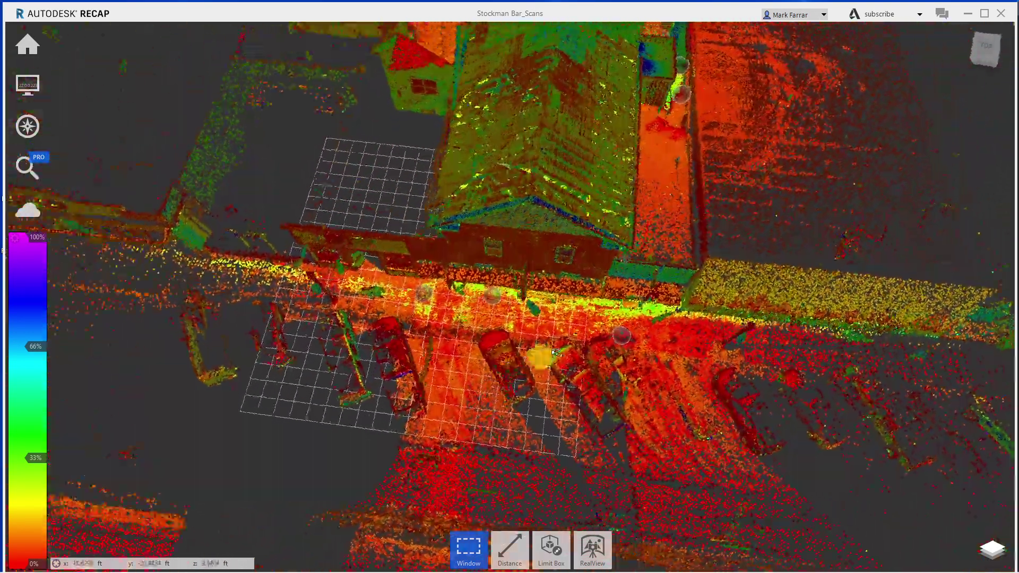
{"action": "scroll", "coordinate": [529, 275], "scroll_direction": "up", "scroll_amount": 2}
{"action": "scroll", "coordinate": [529, 274], "scroll_direction": "up", "scroll_amount": 1}
{"action": "scroll", "coordinate": [529, 275], "scroll_direction": "up", "scroll_amount": 2}
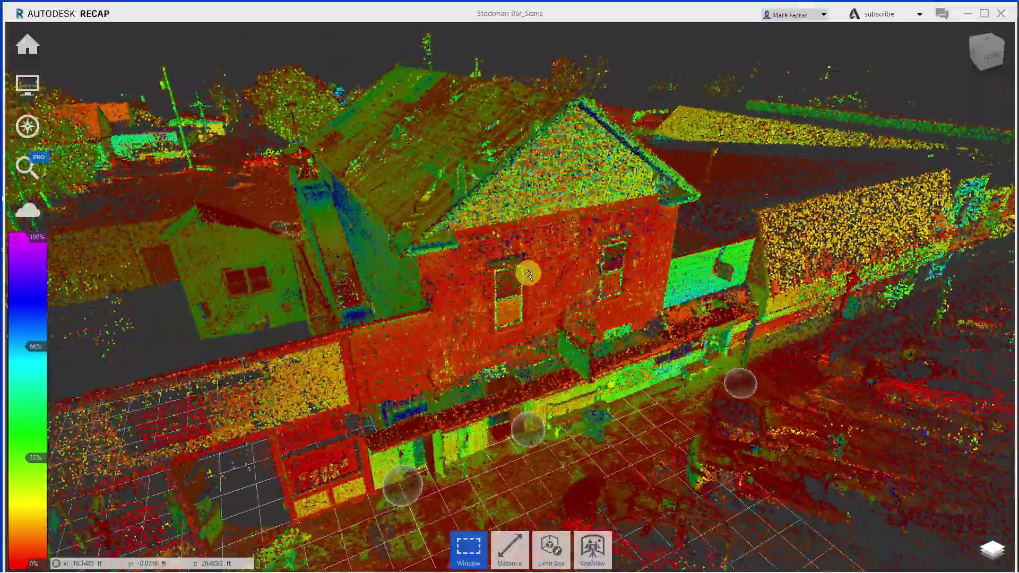
{"action": "scroll", "coordinate": [529, 274], "scroll_direction": "up", "scroll_amount": 2}
{"action": "scroll", "coordinate": [529, 274], "scroll_direction": "up", "scroll_amount": 2}
{"action": "scroll", "coordinate": [529, 274], "scroll_direction": "up", "scroll_amount": 2}
{"action": "scroll", "coordinate": [529, 274], "scroll_direction": "up", "scroll_amount": 1}
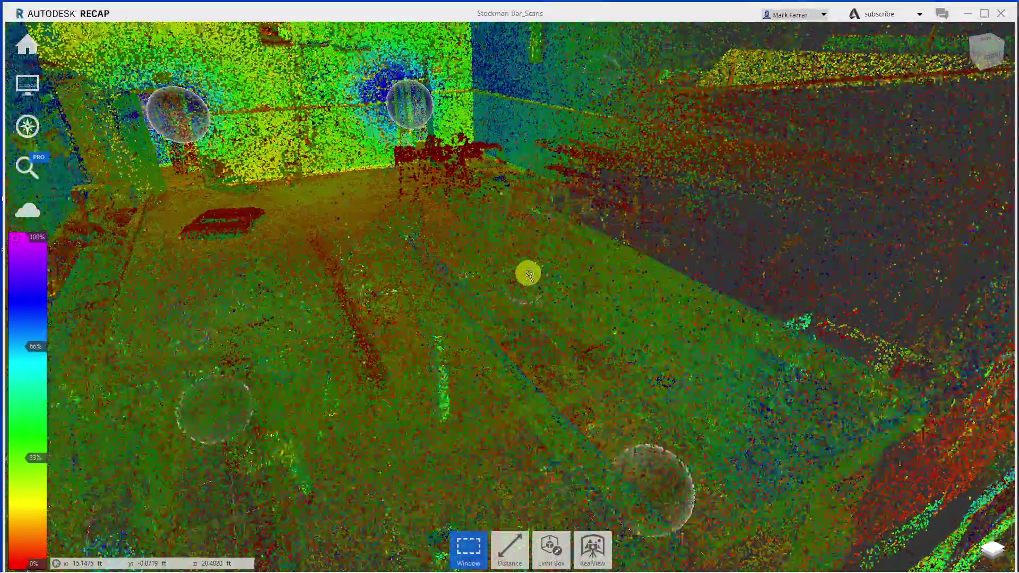
{"action": "scroll", "coordinate": [529, 275], "scroll_direction": "up", "scroll_amount": 2}
{"action": "scroll", "coordinate": [529, 274], "scroll_direction": "up", "scroll_amount": 2}
{"action": "scroll", "coordinate": [529, 274], "scroll_direction": "up", "scroll_amount": 2}
{"action": "scroll", "coordinate": [529, 274], "scroll_direction": "up", "scroll_amount": 2}
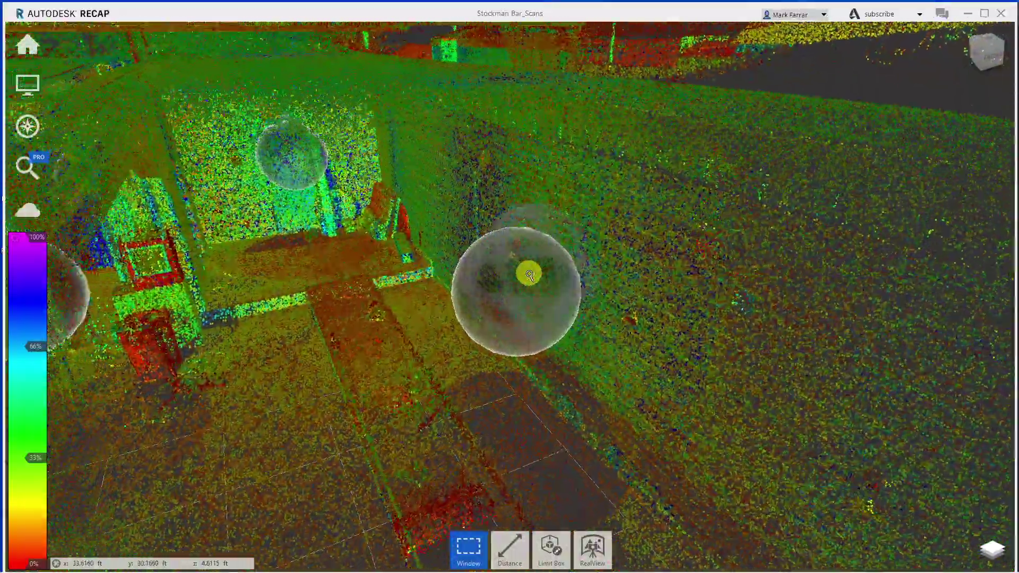
{"action": "scroll", "coordinate": [529, 275], "scroll_direction": "up", "scroll_amount": 2}
{"action": "scroll", "coordinate": [529, 274], "scroll_direction": "up", "scroll_amount": 2}
{"action": "scroll", "coordinate": [527, 276], "scroll_direction": "up", "scroll_amount": 2}
{"action": "mouse_move", "coordinate": [526, 278]}
{"action": "left_mouse_down"}
{"action": "mouse_move", "coordinate": [244, 288]}
{"action": "mouse_move", "coordinate": [238, 275]}
{"action": "mouse_move", "coordinate": [288, 180]}
{"action": "mouse_move", "coordinate": [109, 143]}
{"action": "mouse_move", "coordinate": [351, 245]}
{"action": "mouse_move", "coordinate": [776, 296]}
{"action": "mouse_move", "coordinate": [694, 296]}
{"action": "mouse_move", "coordinate": [673, 309]}
{"action": "mouse_move", "coordinate": [673, 341]}
{"action": "mouse_move", "coordinate": [653, 250]}
{"action": "mouse_move", "coordinate": [666, 229]}
{"action": "left_mouse_up"}
{"action": "scroll", "coordinate": [239, 275], "scroll_direction": "up", "scroll_amount": 2}
{"action": "scroll", "coordinate": [242, 276], "scroll_direction": "up", "scroll_amount": 2}
{"action": "scroll", "coordinate": [666, 228], "scroll_direction": "down", "scroll_amount": 3}
{"action": "scroll", "coordinate": [666, 227], "scroll_direction": "down", "scroll_amount": 5}
{"action": "scroll", "coordinate": [666, 228], "scroll_direction": "down", "scroll_amount": 5}
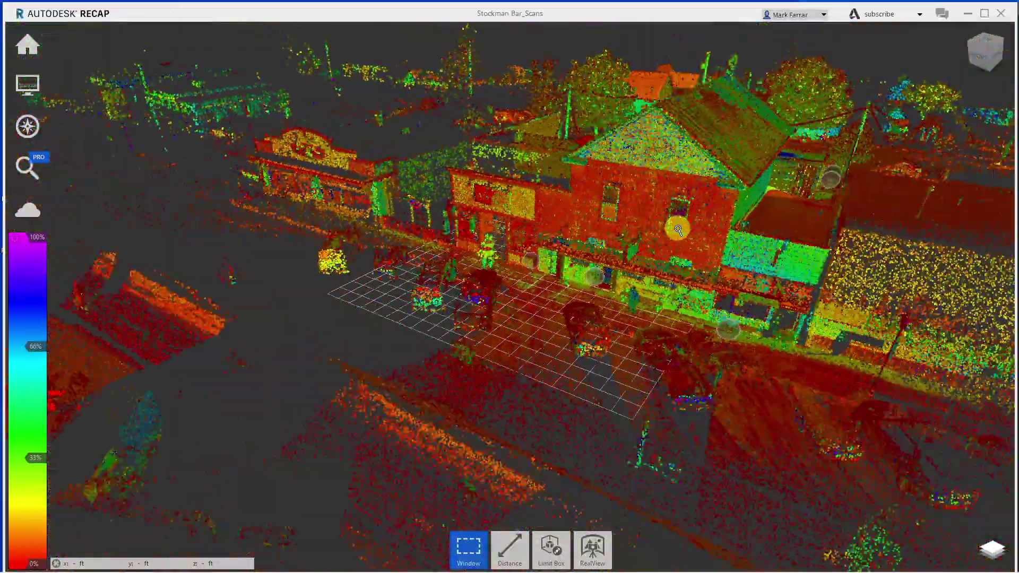
{"action": "scroll", "coordinate": [674, 230], "scroll_direction": "down", "scroll_amount": 3}
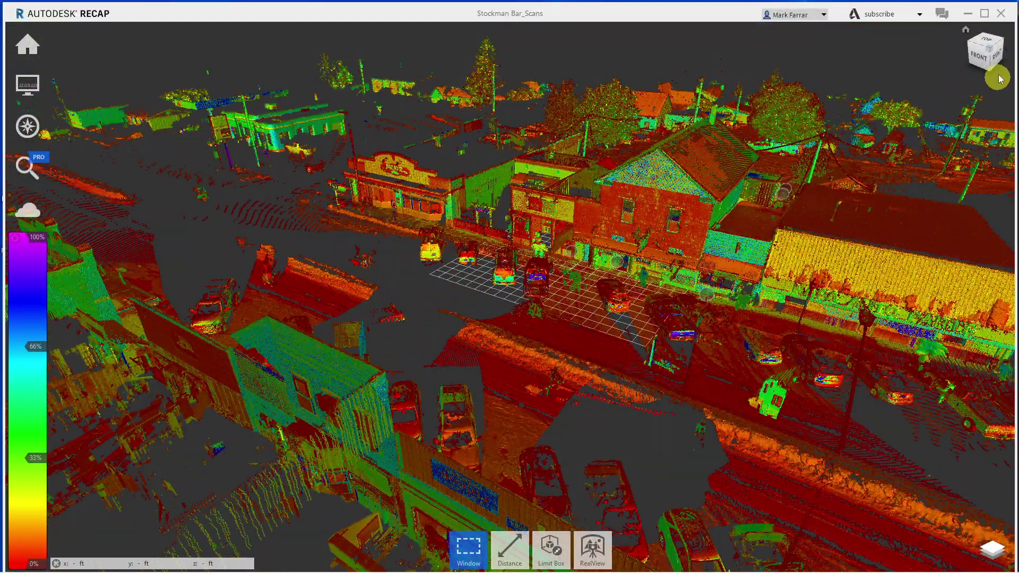
Step: Show the Top view with perspective turned off, zoomed onto the bar and street
{"action": "left_click", "coordinate": [990, 44]}
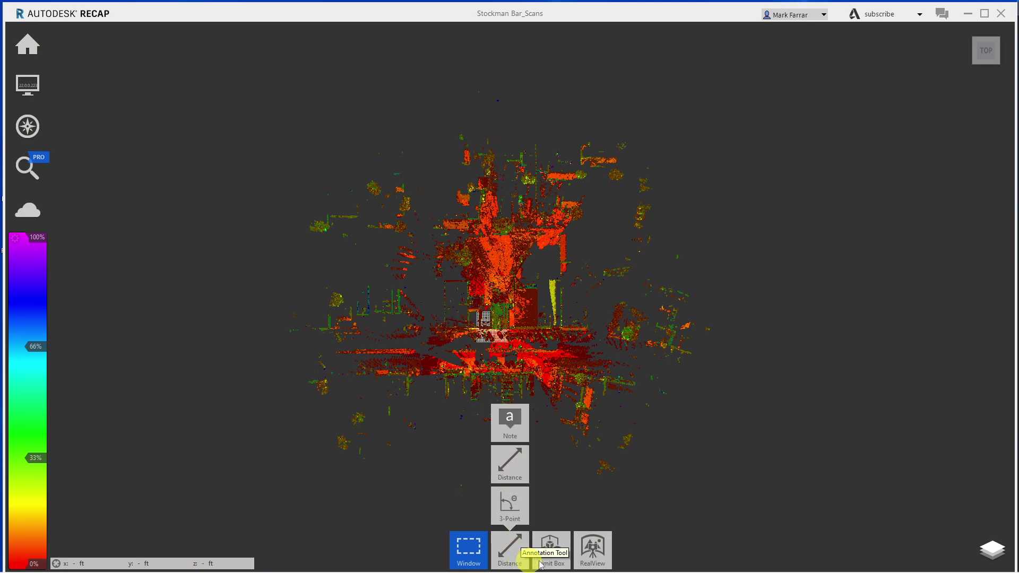
{"action": "mouse_move", "coordinate": [27, 84]}
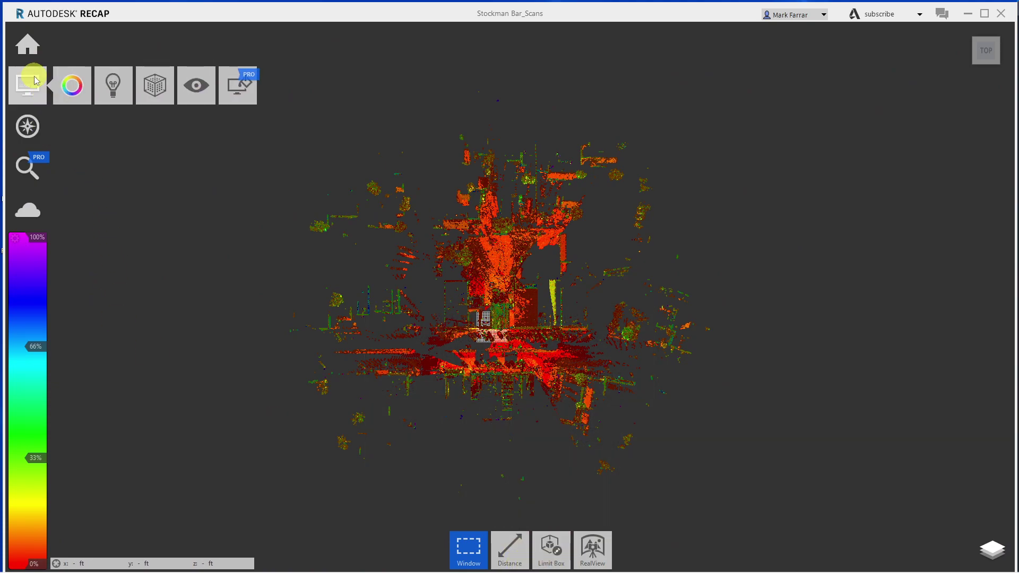
{"action": "left_click", "coordinate": [196, 85]}
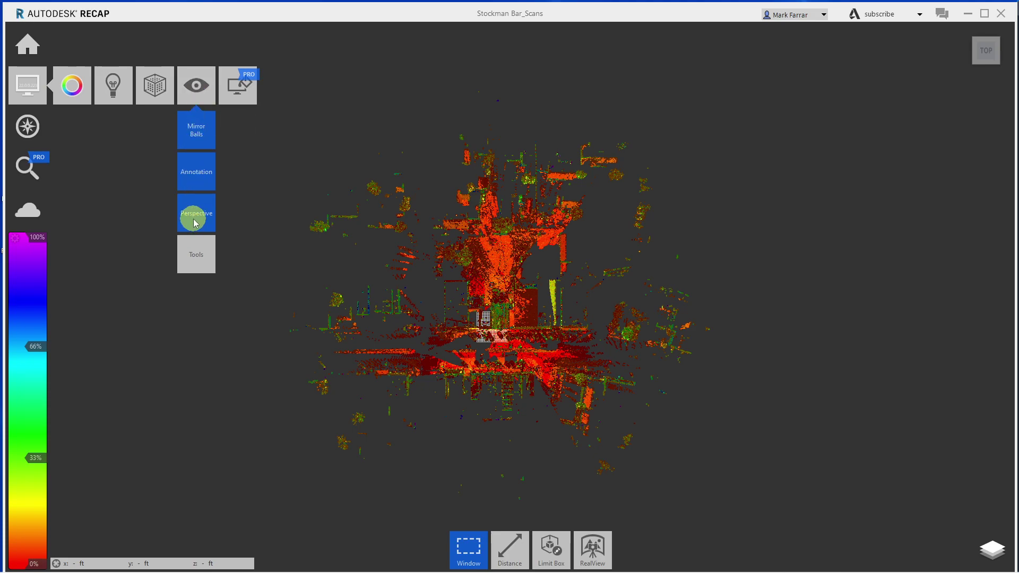
{"action": "left_click", "coordinate": [195, 222]}
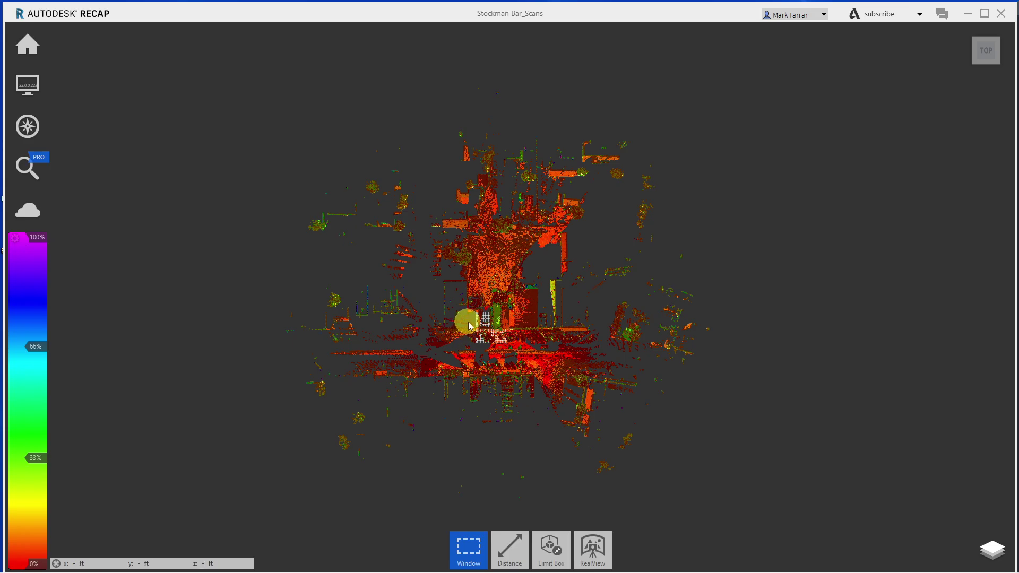
{"action": "scroll", "coordinate": [520, 330], "scroll_direction": "up", "scroll_amount": 2}
{"action": "scroll", "coordinate": [520, 329], "scroll_direction": "up", "scroll_amount": 2}
{"action": "scroll", "coordinate": [520, 327], "scroll_direction": "up", "scroll_amount": 3}
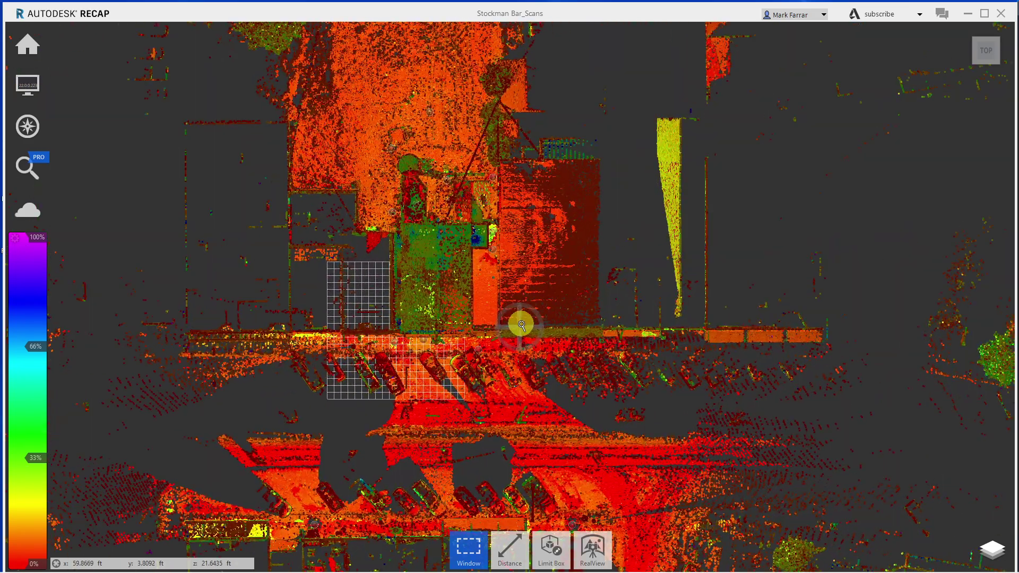
{"action": "scroll", "coordinate": [521, 324], "scroll_direction": "up", "scroll_amount": 3}
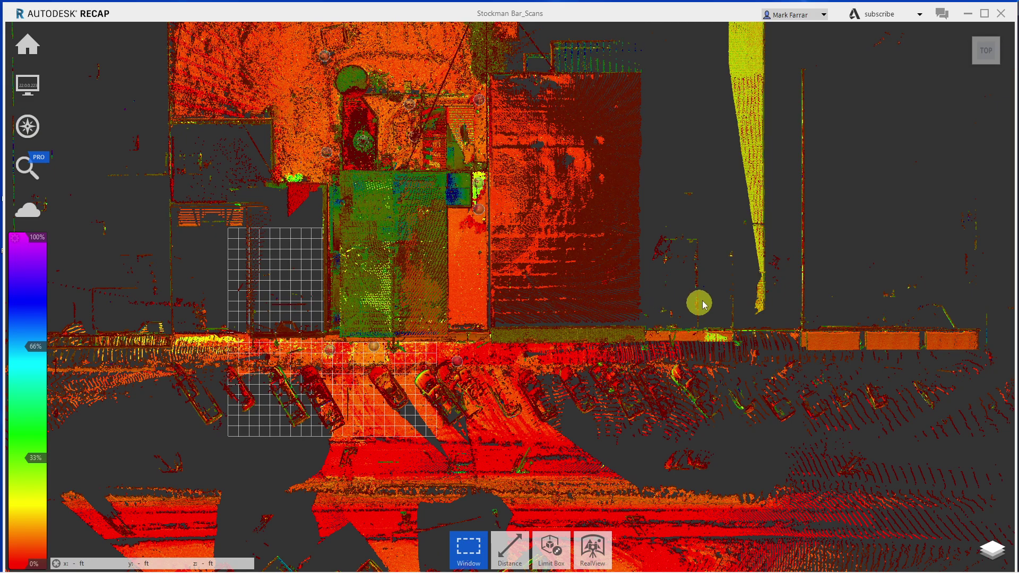
{"action": "scroll", "coordinate": [547, 382], "scroll_direction": "down", "scroll_amount": 1}
{"action": "scroll", "coordinate": [547, 382], "scroll_direction": "down", "scroll_amount": 1}
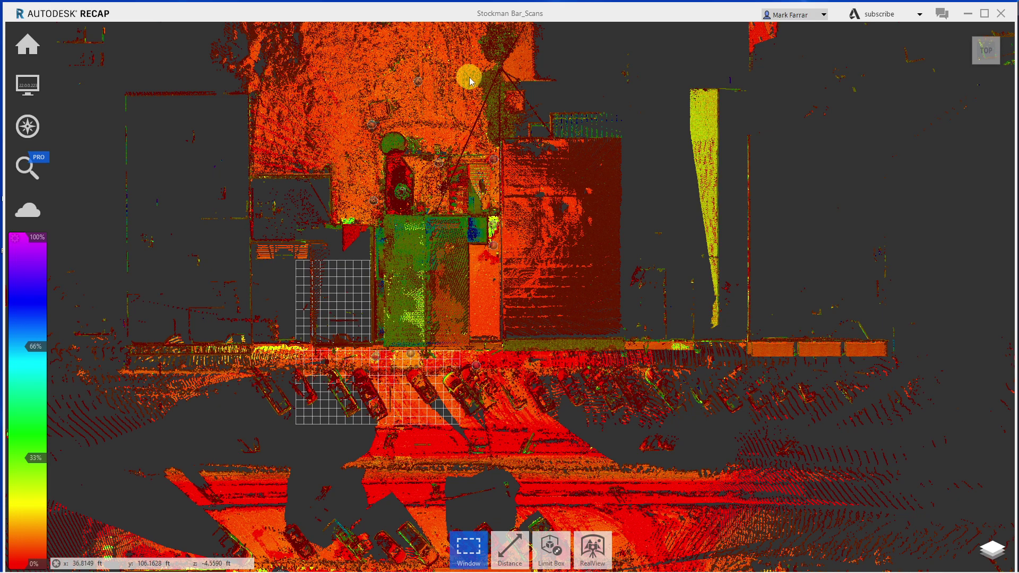
Step: Window-select the bar building's block in Top view and clip away everything outside it
{"action": "mouse_move", "coordinate": [469, 77]}
{"action": "left_mouse_down"}
{"action": "mouse_move", "coordinate": [681, 345]}
{"action": "mouse_move", "coordinate": [666, 351]}
{"action": "left_mouse_up"}
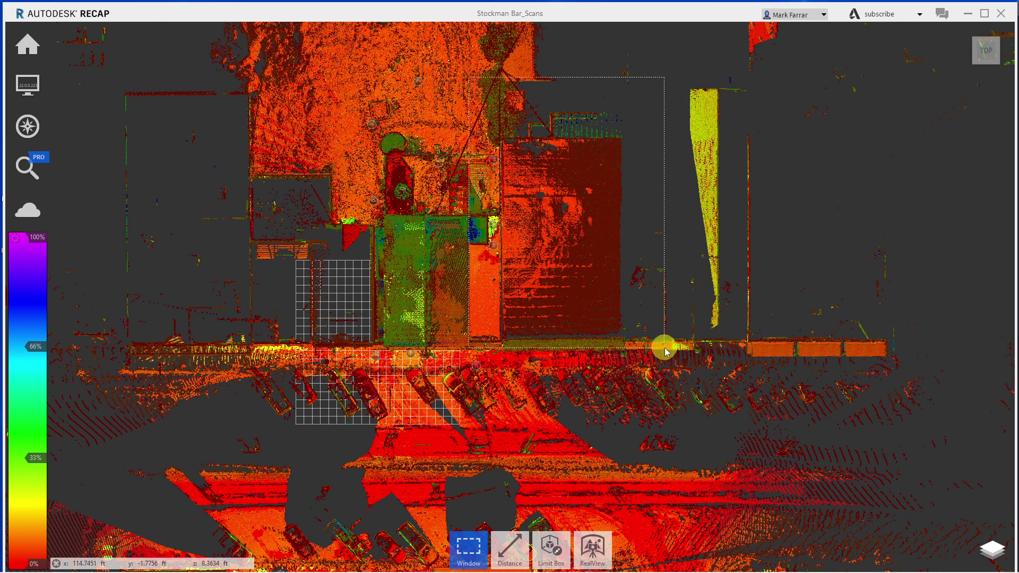
{"action": "left_click_drag", "start_coordinate": [666, 352], "coordinate": [663, 354]}
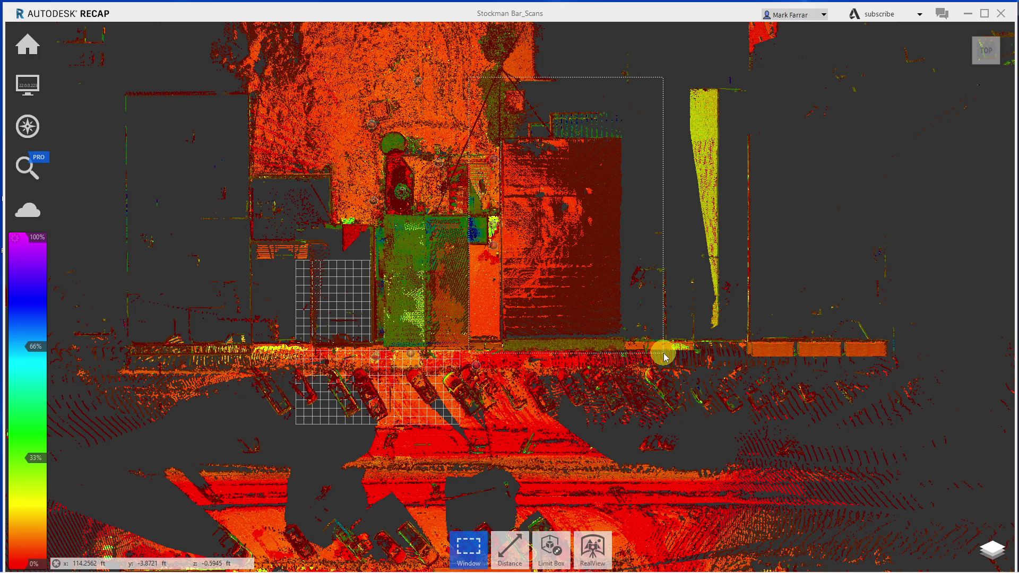
{"action": "left_click_drag", "start_coordinate": [665, 354], "coordinate": [668, 356]}
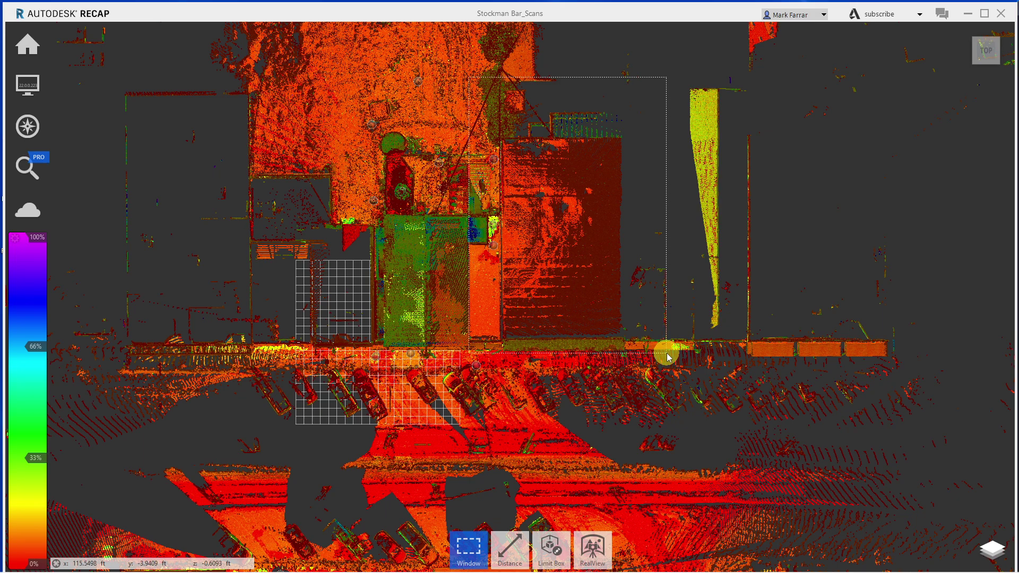
{"action": "left_click_drag", "start_coordinate": [666, 352], "coordinate": [667, 353]}
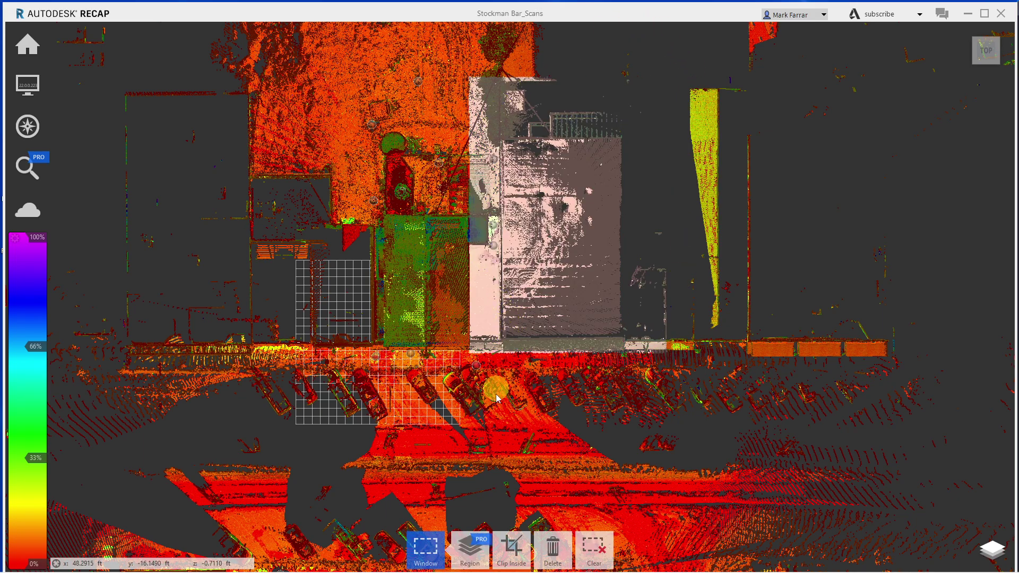
{"action": "mouse_move", "coordinate": [511, 550]}
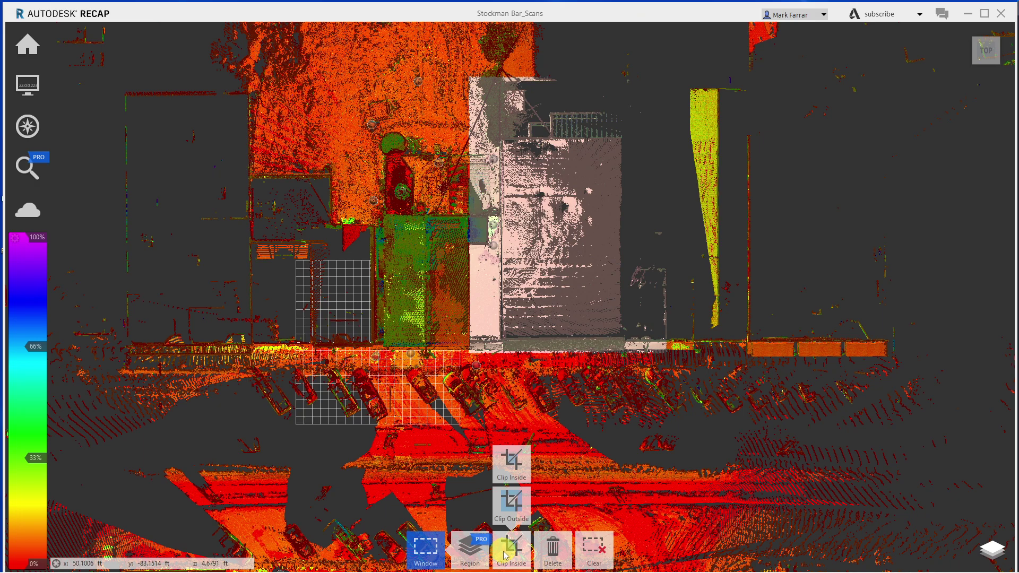
{"action": "left_click", "coordinate": [512, 507]}
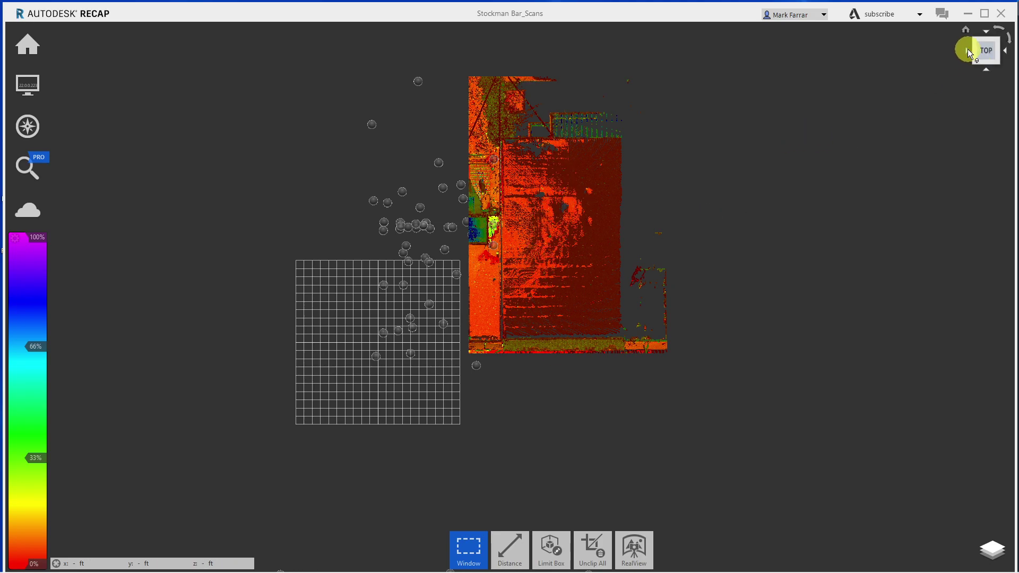
Step: Switch to the Left view and zoom in on the cropped building's side elevation
{"action": "left_click", "coordinate": [967, 52]}
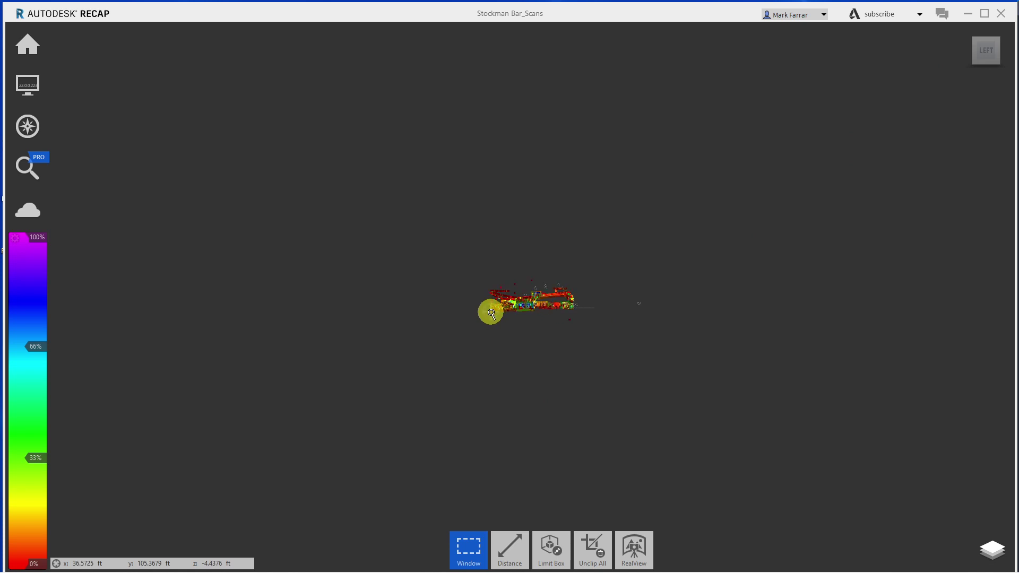
{"action": "scroll", "coordinate": [491, 312], "scroll_direction": "up", "scroll_amount": 2}
{"action": "scroll", "coordinate": [652, 282], "scroll_direction": "up", "scroll_amount": 3}
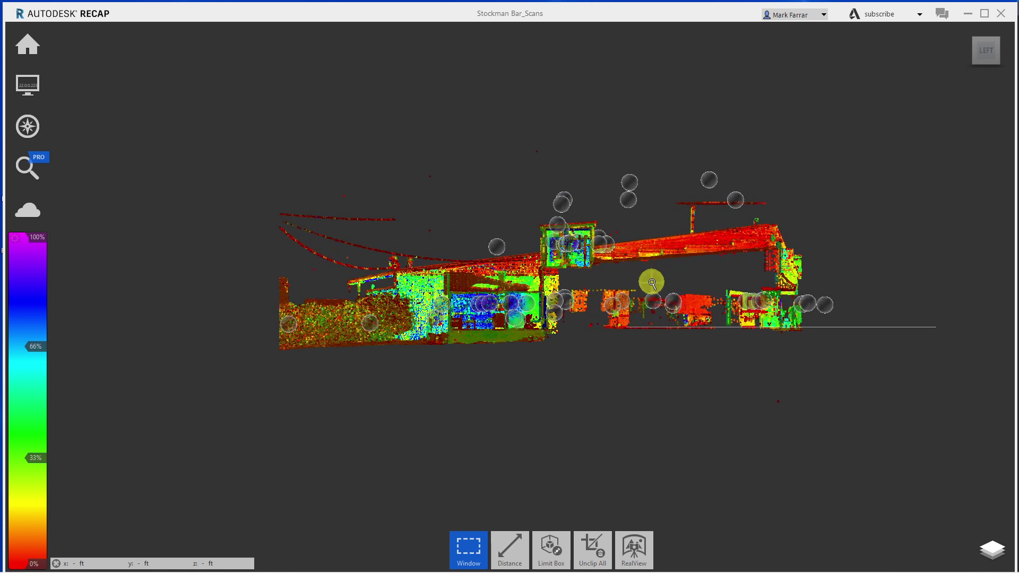
{"action": "scroll", "coordinate": [652, 283], "scroll_direction": "up", "scroll_amount": 2}
{"action": "scroll", "coordinate": [652, 283], "scroll_direction": "up", "scroll_amount": 2}
{"action": "scroll", "coordinate": [670, 281], "scroll_direction": "down", "scroll_amount": 1}
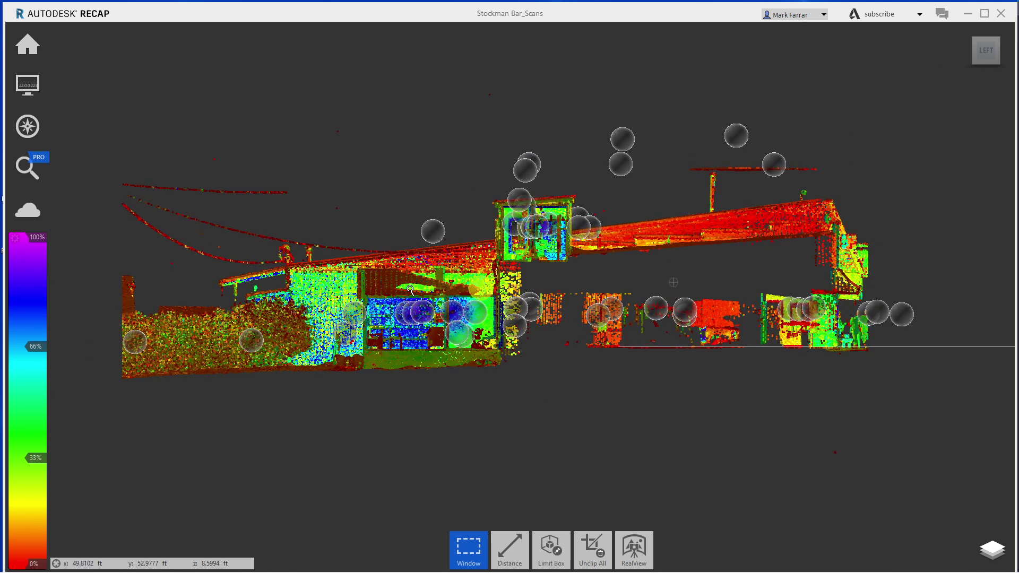
{"action": "scroll", "coordinate": [206, 282], "scroll_direction": "up", "scroll_amount": 2}
{"action": "scroll", "coordinate": [230, 335], "scroll_direction": "up", "scroll_amount": 1}
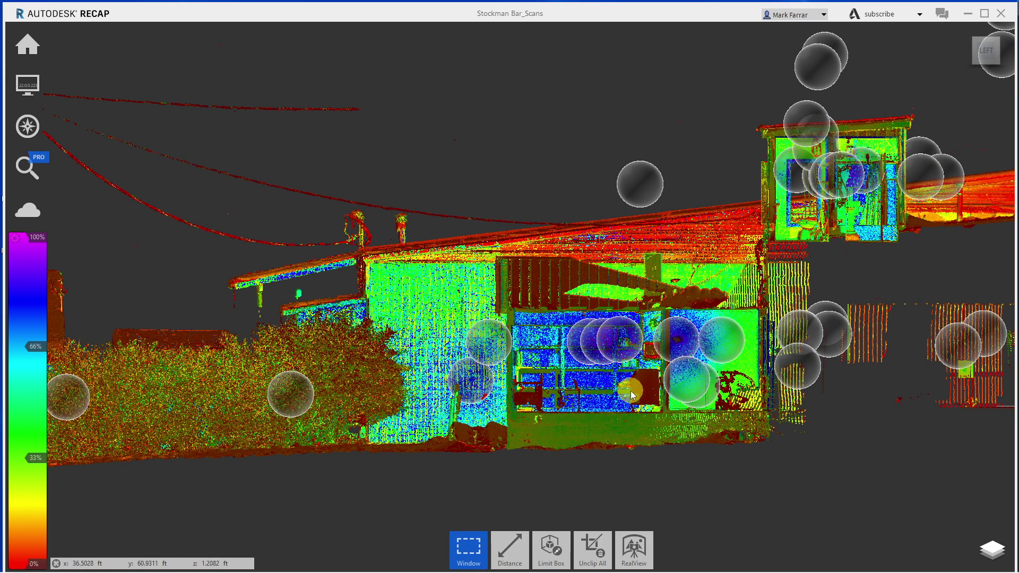
{"action": "scroll", "coordinate": [631, 391], "scroll_direction": "down", "scroll_amount": 1}
{"action": "scroll", "coordinate": [741, 412], "scroll_direction": "down", "scroll_amount": 1}
{"action": "scroll", "coordinate": [754, 405], "scroll_direction": "down", "scroll_amount": 1}
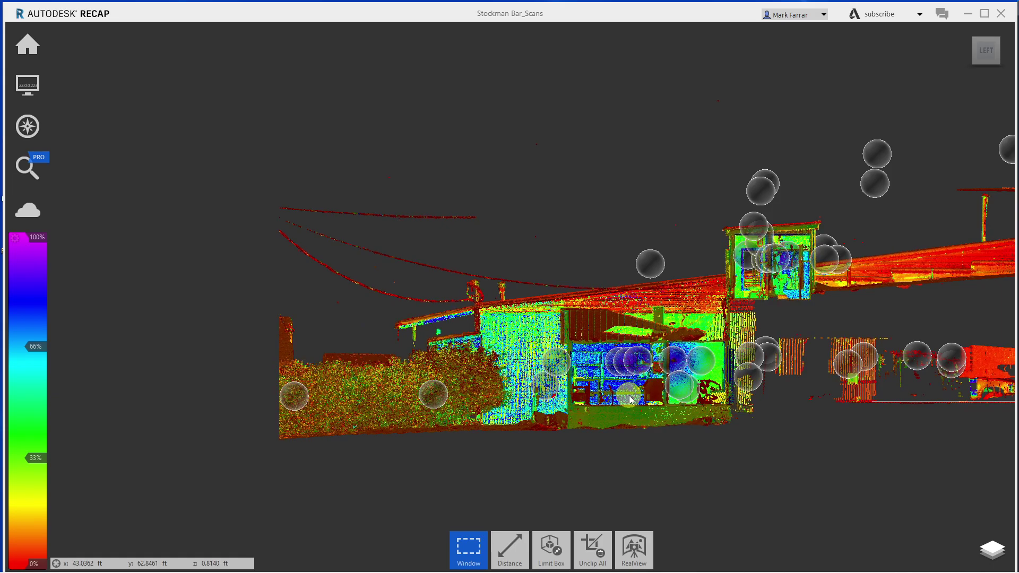
{"action": "scroll", "coordinate": [691, 381], "scroll_direction": "down", "scroll_amount": 1}
{"action": "scroll", "coordinate": [691, 381], "scroll_direction": "down", "scroll_amount": 1}
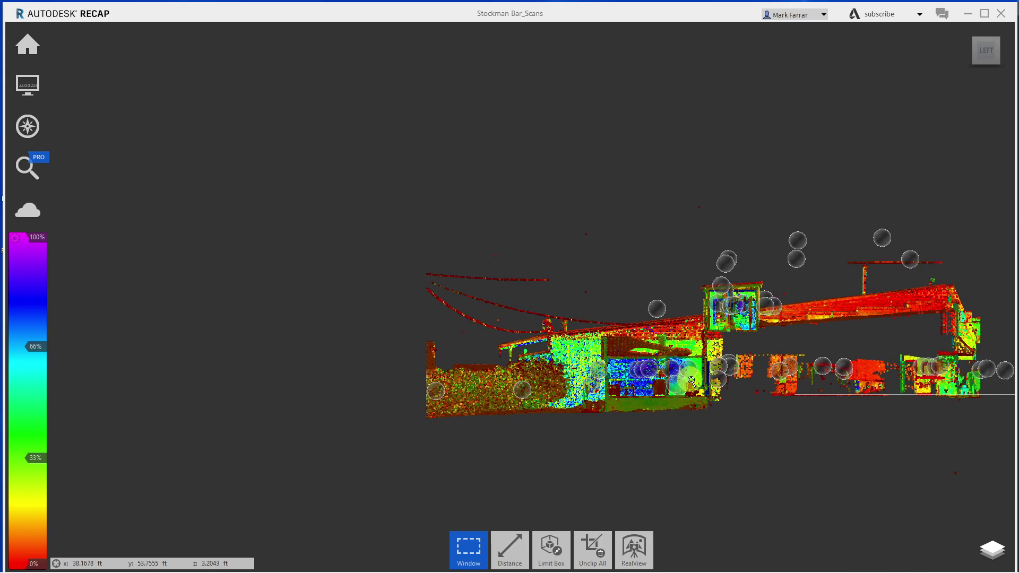
{"action": "scroll", "coordinate": [691, 381], "scroll_direction": "up", "scroll_amount": 2}
{"action": "scroll", "coordinate": [546, 367], "scroll_direction": "up", "scroll_amount": 1}
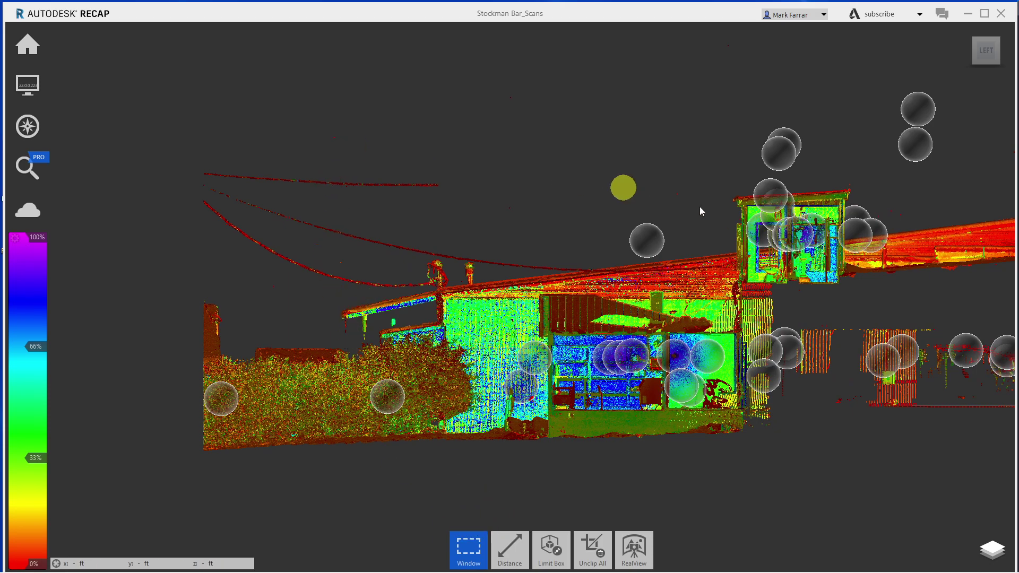
{"action": "scroll", "coordinate": [192, 182], "scroll_direction": "down", "scroll_amount": 1}
{"action": "scroll", "coordinate": [457, 227], "scroll_direction": "down", "scroll_amount": 1}
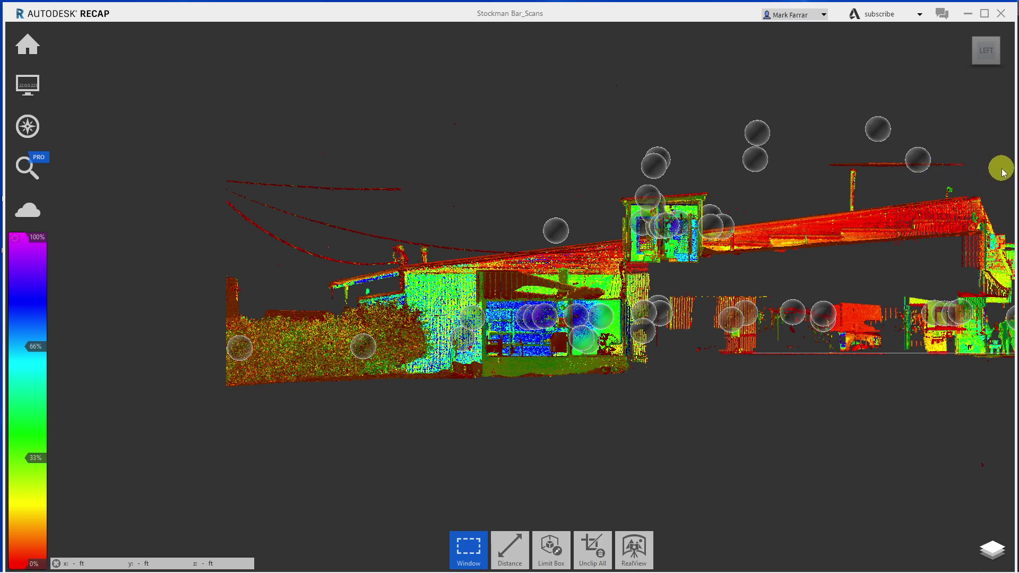
{"action": "scroll", "coordinate": [785, 184], "scroll_direction": "down", "scroll_amount": 1}
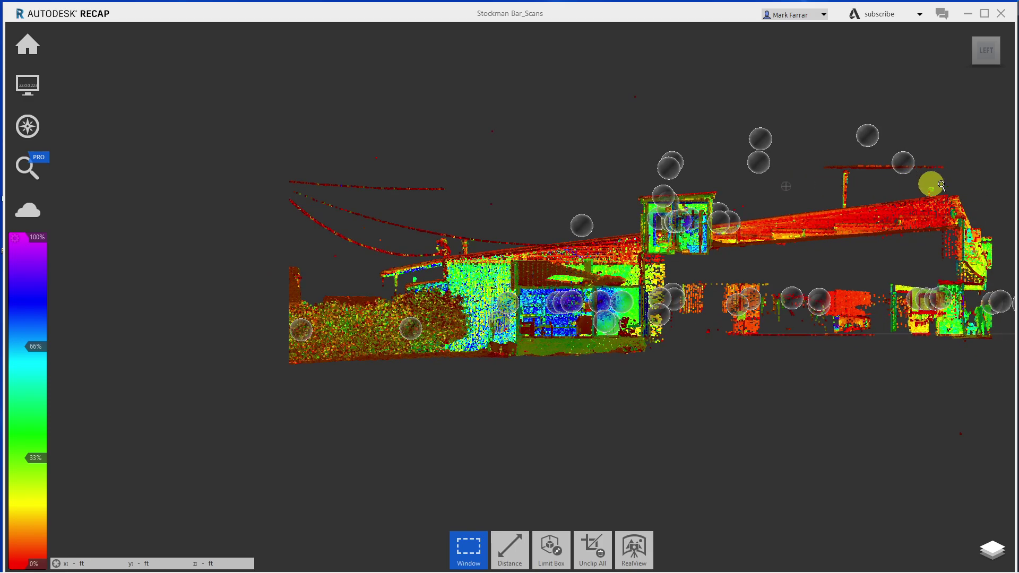
{"action": "scroll", "coordinate": [979, 185], "scroll_direction": "up", "scroll_amount": 1}
{"action": "scroll", "coordinate": [979, 184], "scroll_direction": "up", "scroll_amount": 1}
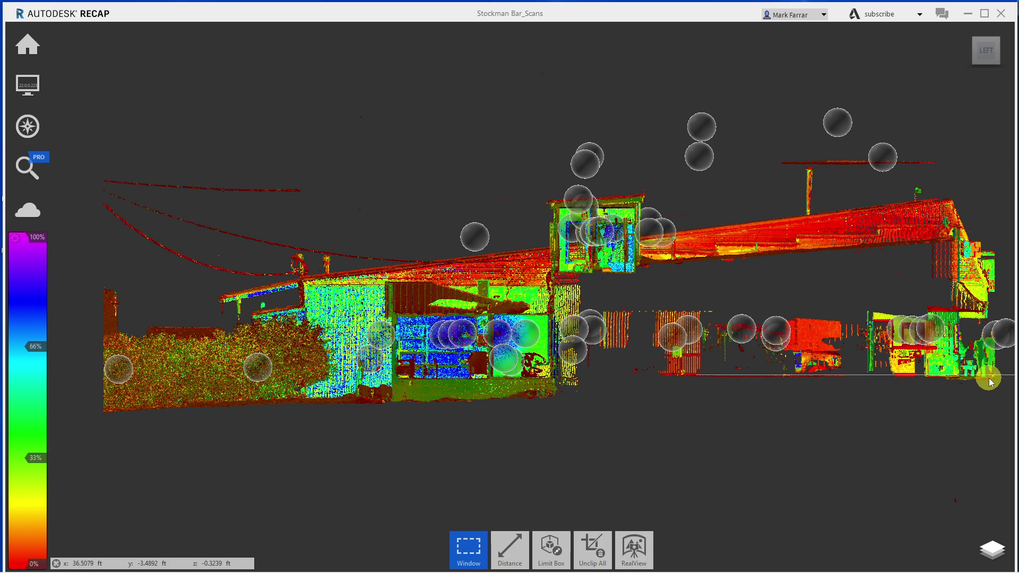
Step: Window-select the building's side profile, excluding the far-left wires and foliage, and clip outside it
{"action": "mouse_move", "coordinate": [989, 378]}
{"action": "left_mouse_down"}
{"action": "mouse_move", "coordinate": [504, 169]}
{"action": "mouse_move", "coordinate": [217, 166]}
{"action": "left_mouse_up"}
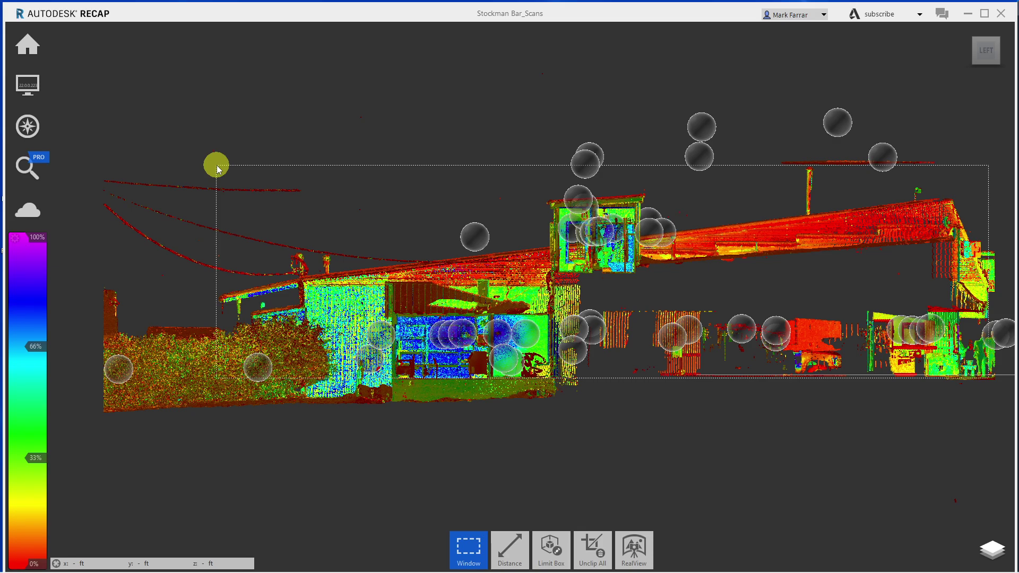
{"action": "left_click_drag", "start_coordinate": [217, 169], "coordinate": [217, 169]}
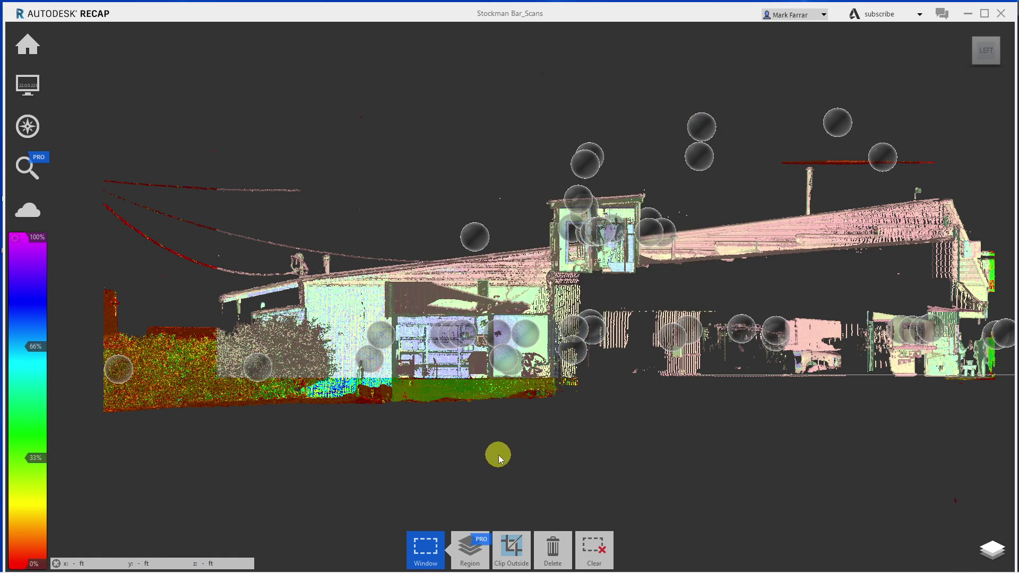
{"action": "left_click", "coordinate": [518, 548]}
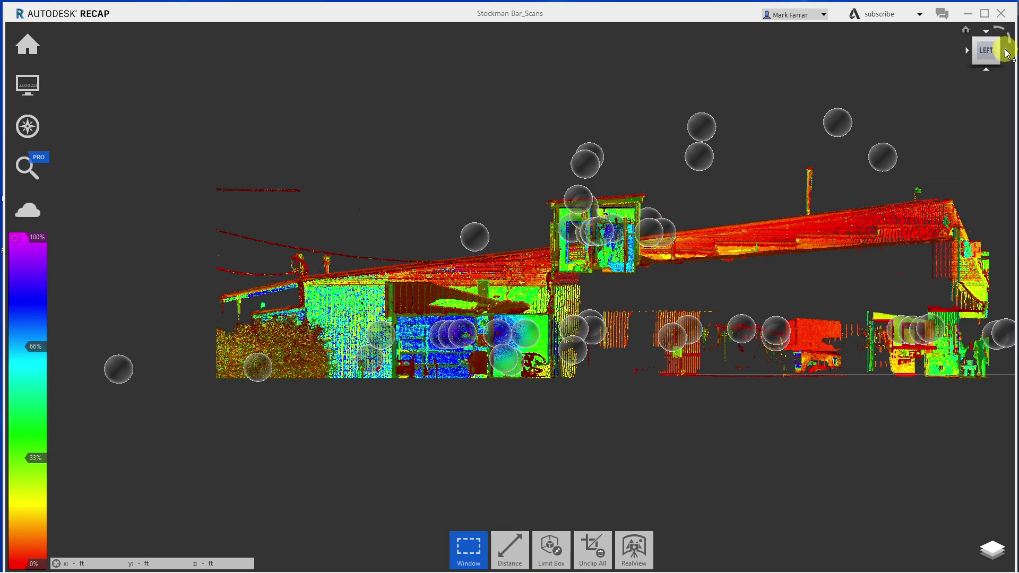
Step: Switch to the Front view and zoom in on the bar's storefront lettering
{"action": "left_click", "coordinate": [1006, 52]}
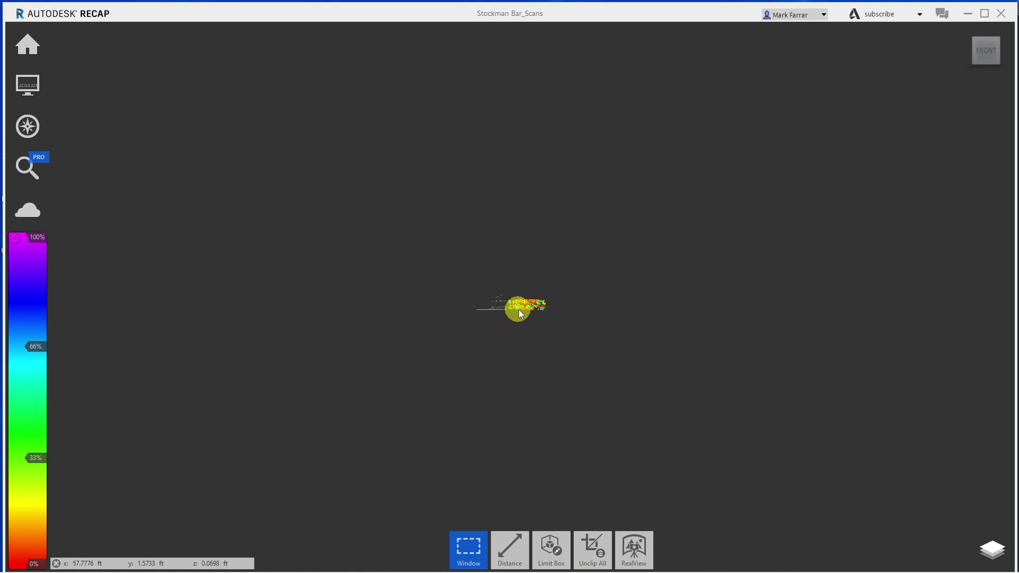
{"action": "scroll", "coordinate": [519, 314], "scroll_direction": "up", "scroll_amount": 3}
{"action": "scroll", "coordinate": [519, 313], "scroll_direction": "up", "scroll_amount": 3}
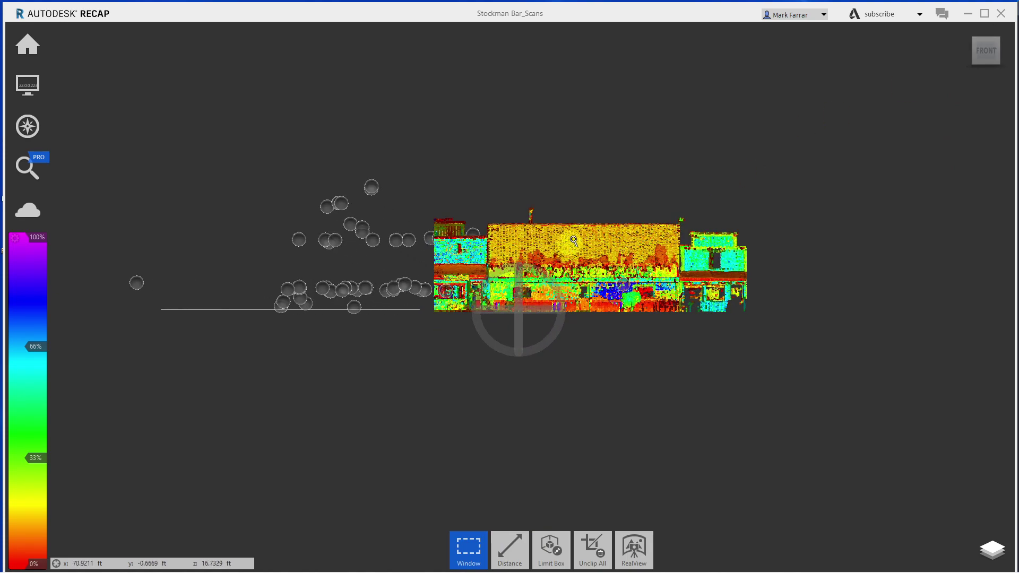
{"action": "scroll", "coordinate": [574, 240], "scroll_direction": "up", "scroll_amount": 3}
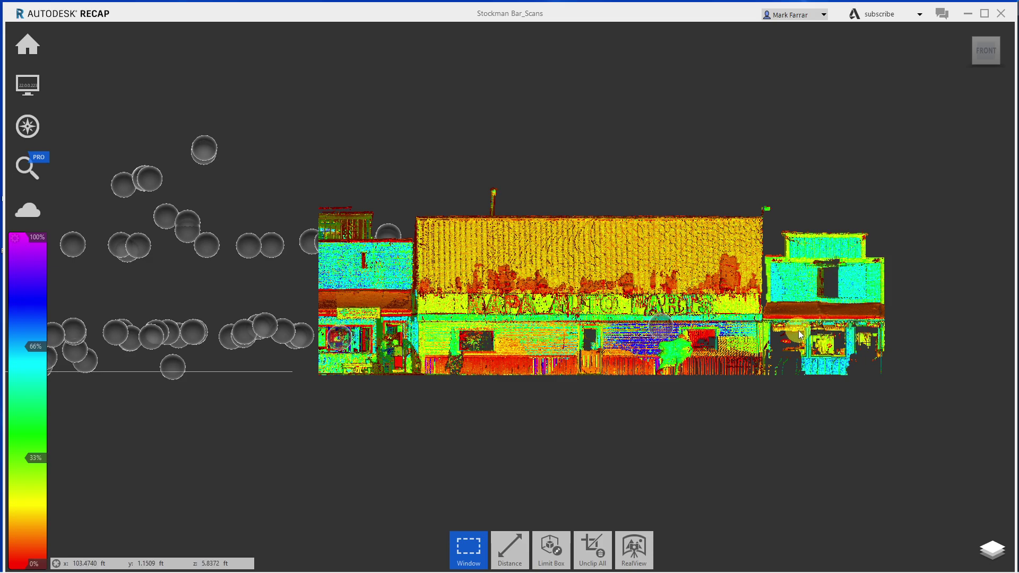
{"action": "scroll", "coordinate": [799, 335], "scroll_direction": "up", "scroll_amount": 2}
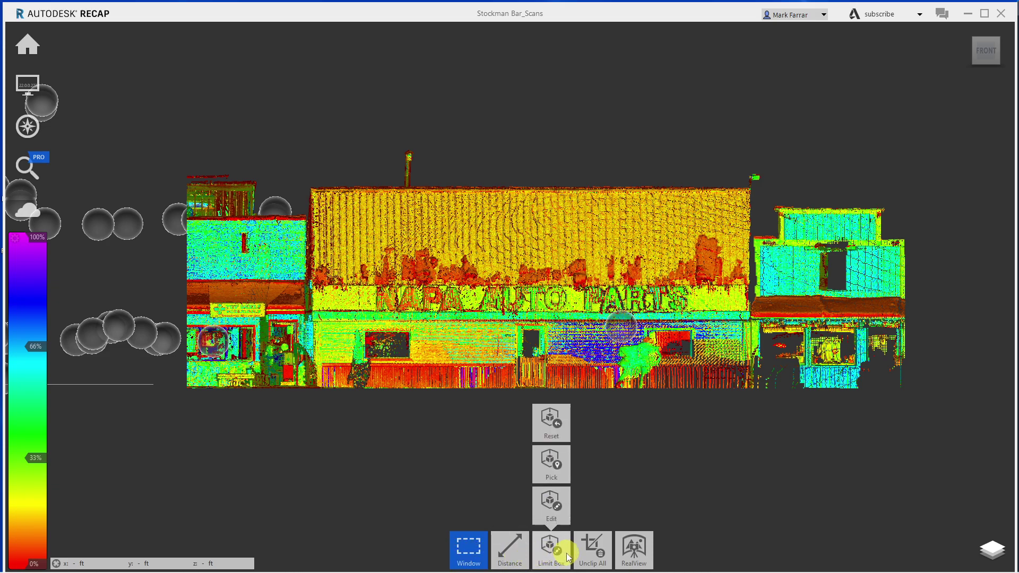
{"action": "mouse_move", "coordinate": [592, 548]}
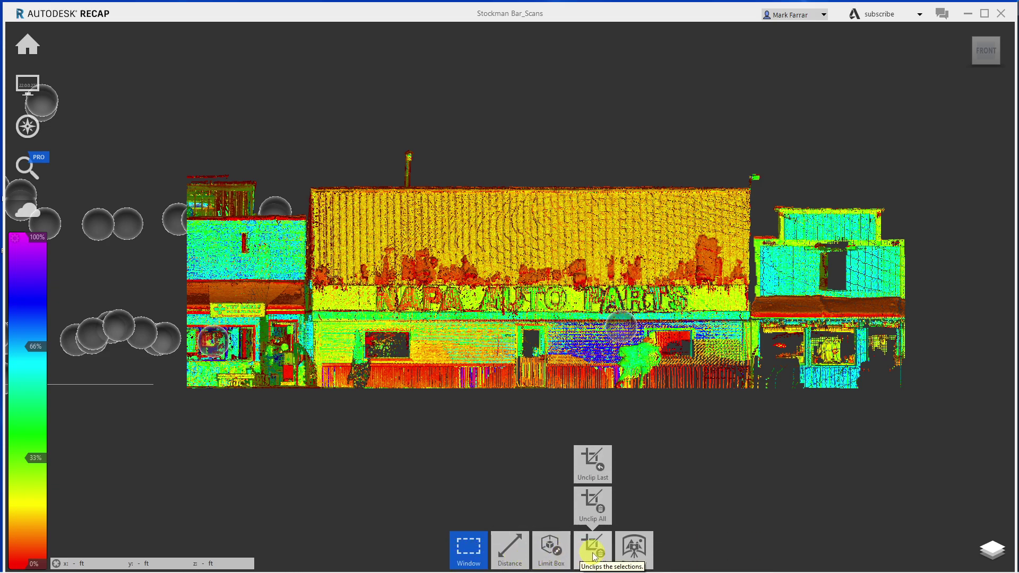
{"action": "left_click", "coordinate": [593, 512]}
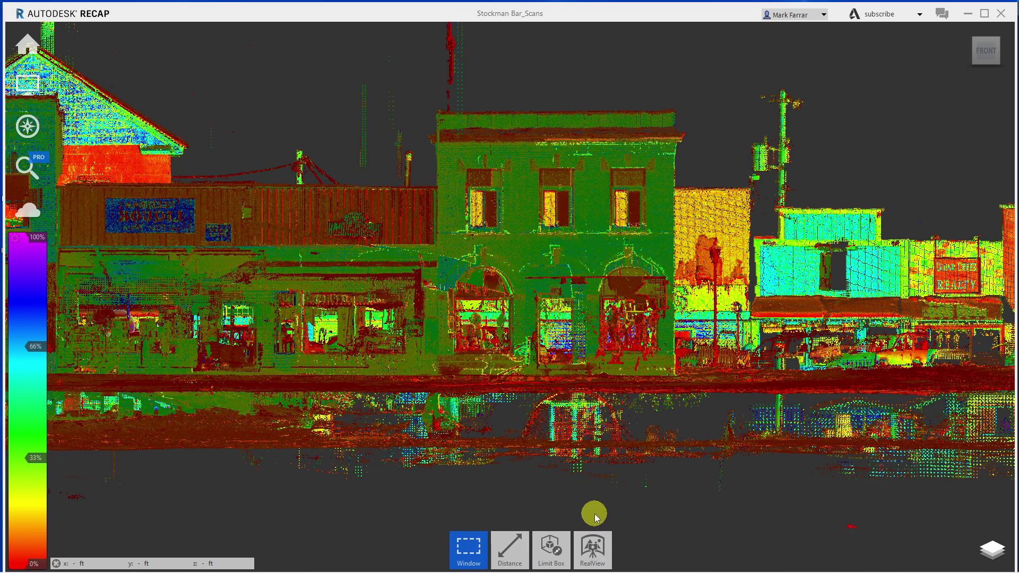
{"action": "scroll", "coordinate": [788, 441], "scroll_direction": "down", "scroll_amount": 2}
{"action": "scroll", "coordinate": [788, 441], "scroll_direction": "down", "scroll_amount": 2}
{"action": "scroll", "coordinate": [787, 441], "scroll_direction": "down", "scroll_amount": 2}
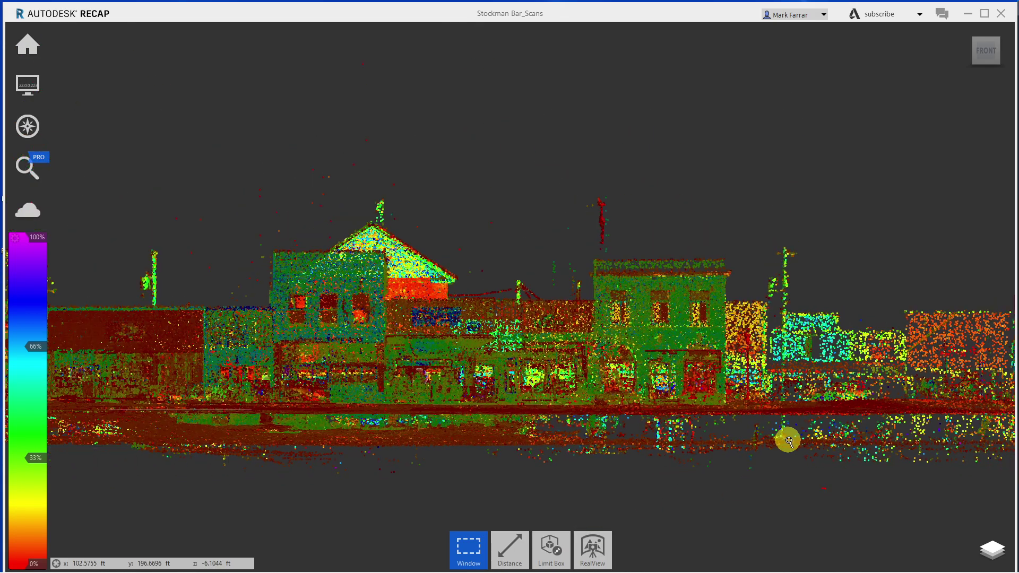
{"action": "scroll", "coordinate": [462, 425], "scroll_direction": "down", "scroll_amount": 1}
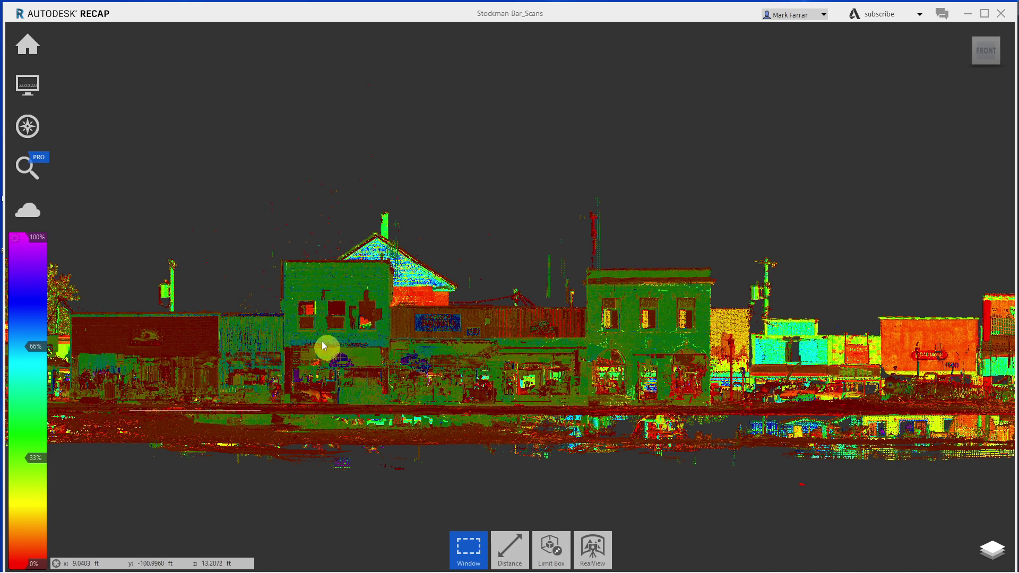
{"action": "scroll", "coordinate": [252, 296], "scroll_direction": "up", "scroll_amount": 1}
{"action": "scroll", "coordinate": [489, 321], "scroll_direction": "down", "scroll_amount": 1}
{"action": "scroll", "coordinate": [343, 295], "scroll_direction": "up", "scroll_amount": 1}
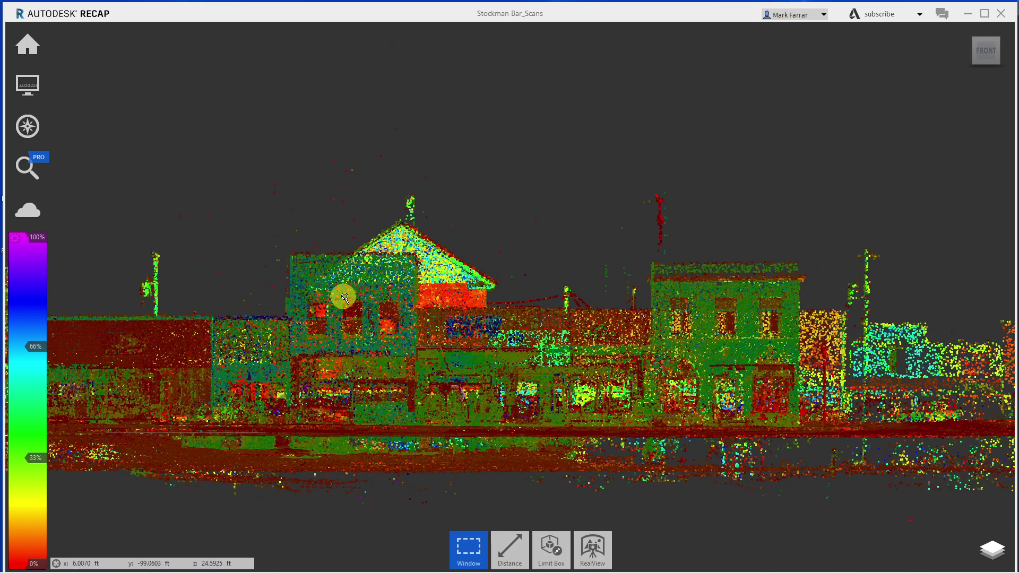
{"action": "scroll", "coordinate": [345, 295], "scroll_direction": "up", "scroll_amount": 1}
{"action": "scroll", "coordinate": [346, 295], "scroll_direction": "up", "scroll_amount": 1}
{"action": "scroll", "coordinate": [498, 325], "scroll_direction": "down", "scroll_amount": 2}
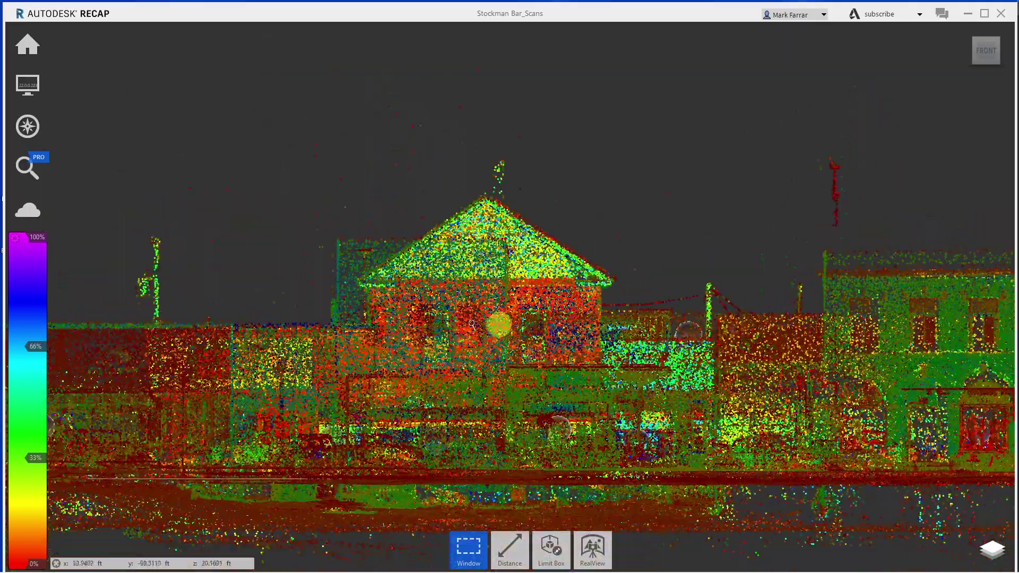
{"action": "scroll", "coordinate": [389, 311], "scroll_direction": "up", "scroll_amount": 1}
{"action": "scroll", "coordinate": [732, 343], "scroll_direction": "down", "scroll_amount": 1}
{"action": "scroll", "coordinate": [425, 337], "scroll_direction": "down", "scroll_amount": 2}
{"action": "scroll", "coordinate": [212, 344], "scroll_direction": "up", "scroll_amount": 1}
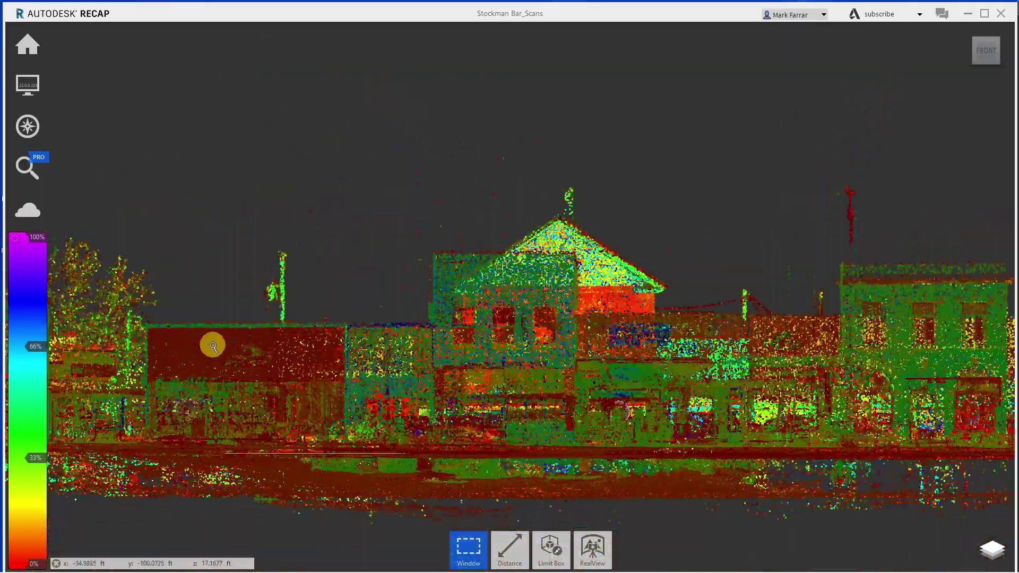
{"action": "scroll", "coordinate": [211, 343], "scroll_direction": "up", "scroll_amount": 1}
{"action": "scroll", "coordinate": [211, 343], "scroll_direction": "up", "scroll_amount": 1}
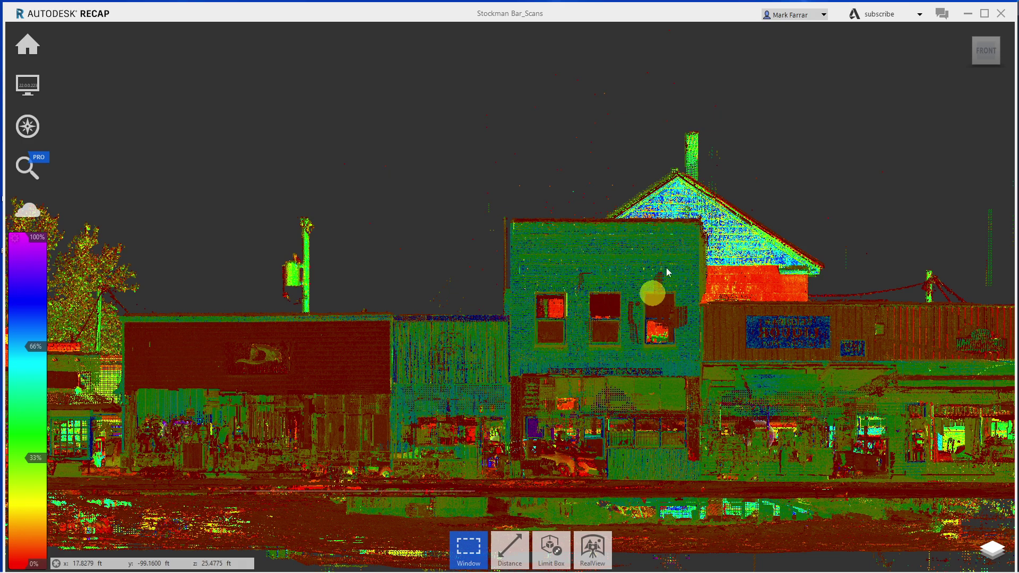
{"action": "scroll", "coordinate": [677, 241], "scroll_direction": "up", "scroll_amount": 1}
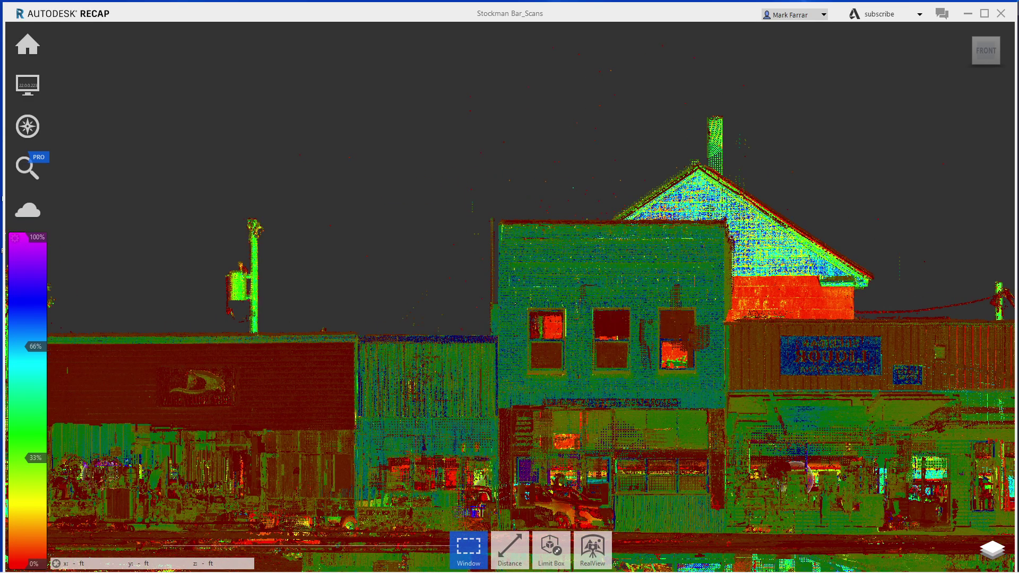
{"action": "scroll", "coordinate": [1003, 247], "scroll_direction": "up", "scroll_amount": 1}
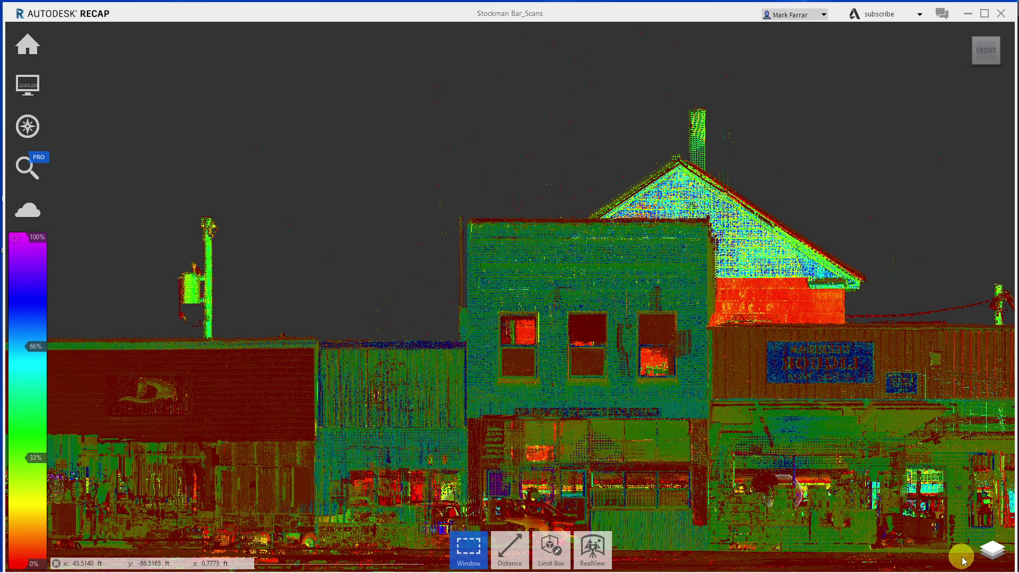
Step: In Front view, window-select the bar and its adjacent facades and clip outside them
{"action": "mouse_move", "coordinate": [963, 562]}
{"action": "left_mouse_down"}
{"action": "mouse_move", "coordinate": [316, 92]}
{"action": "mouse_move", "coordinate": [317, 110]}
{"action": "left_mouse_up"}
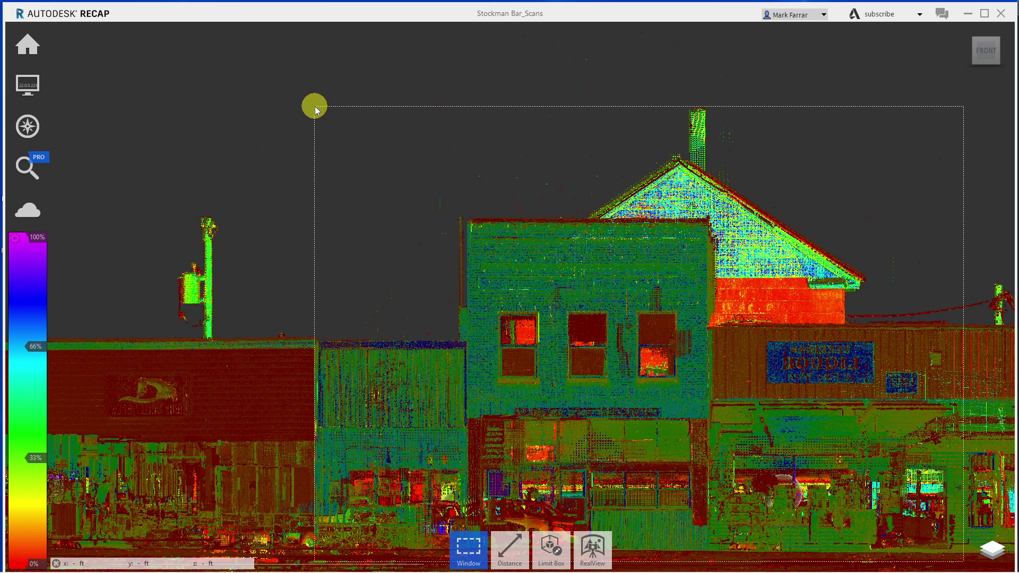
{"action": "left_click_drag", "start_coordinate": [315, 110], "coordinate": [315, 107]}
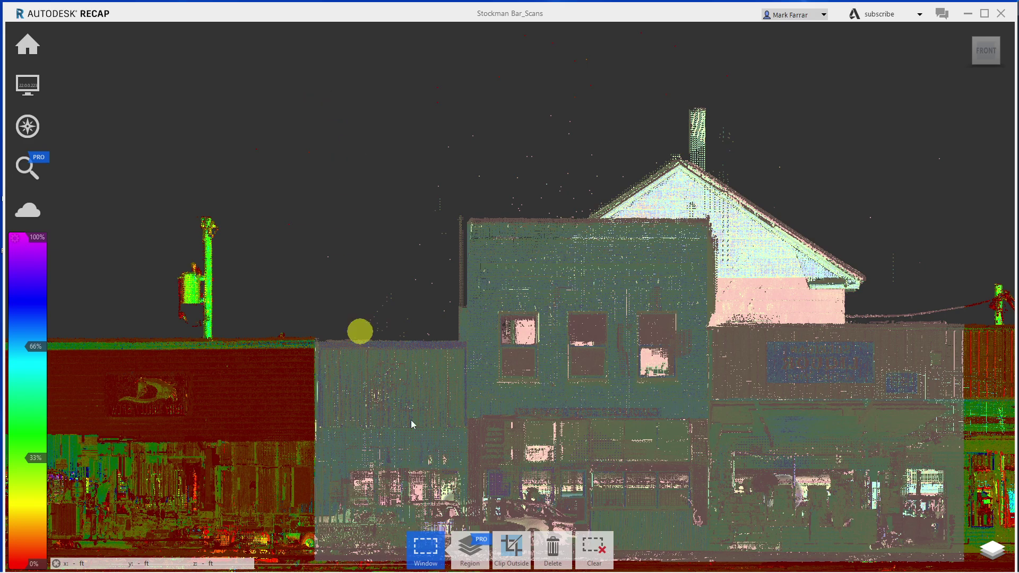
{"action": "mouse_move", "coordinate": [511, 549]}
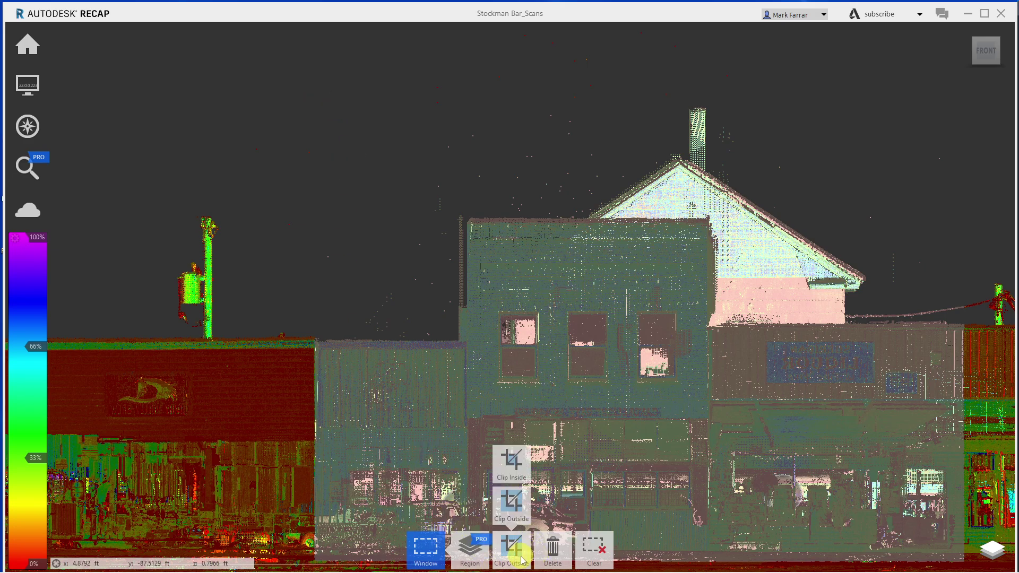
{"action": "left_click", "coordinate": [523, 554]}
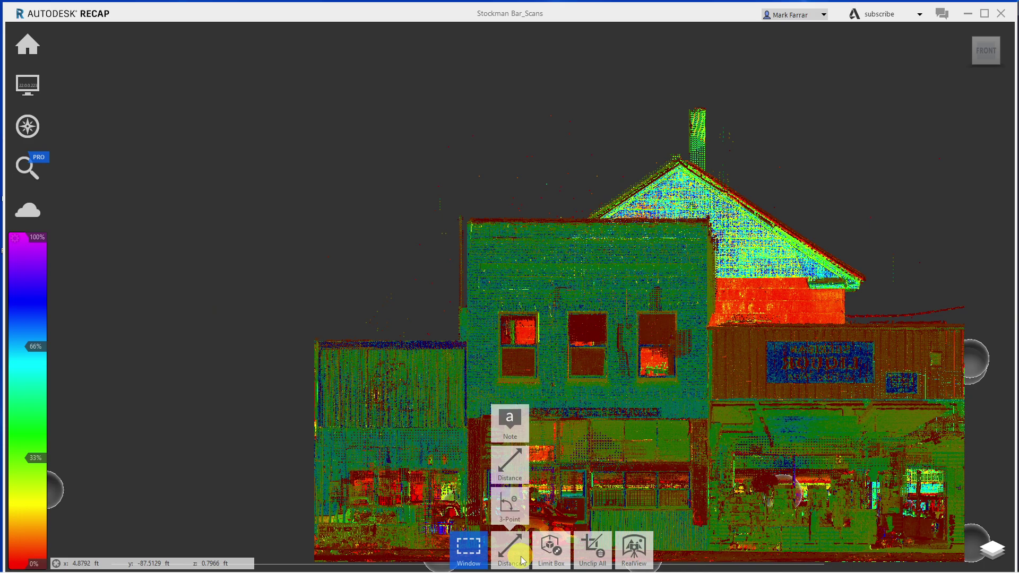
Step: View the front-clipped scan from Top and zoom to the building and parked cars
{"action": "left_click", "coordinate": [985, 32]}
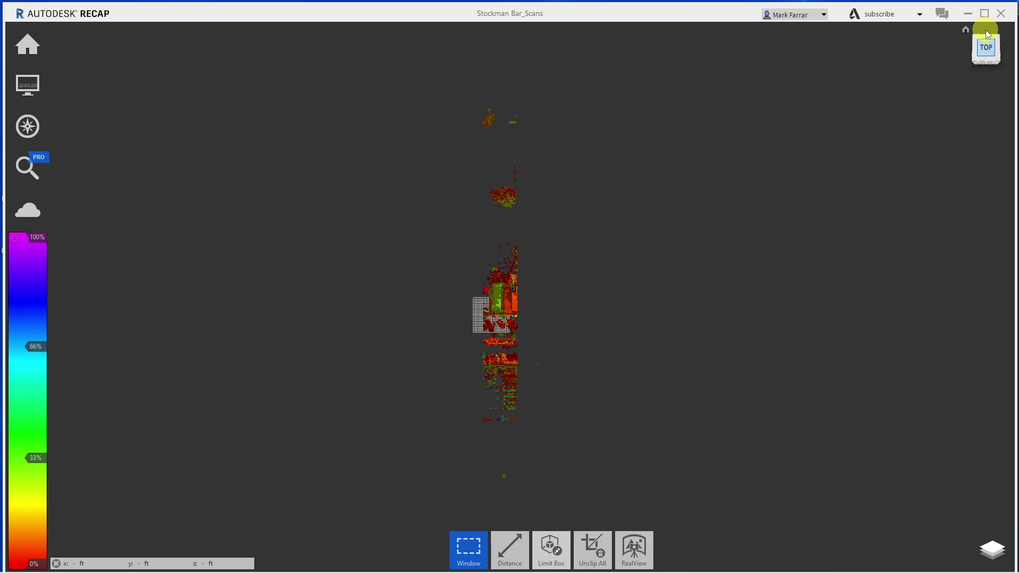
{"action": "scroll", "coordinate": [495, 320], "scroll_direction": "up", "scroll_amount": 2}
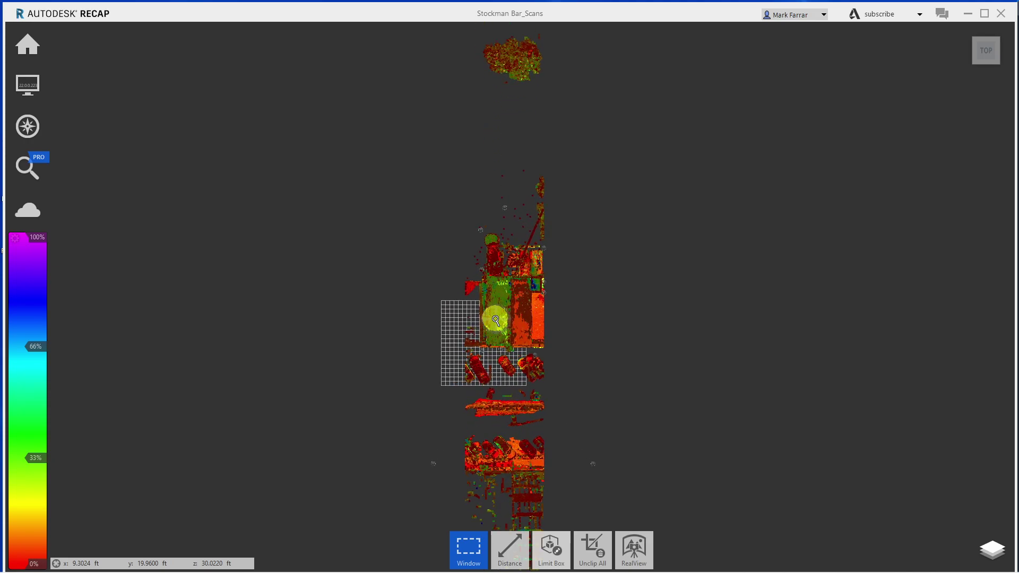
{"action": "scroll", "coordinate": [494, 319], "scroll_direction": "up", "scroll_amount": 2}
{"action": "scroll", "coordinate": [494, 319], "scroll_direction": "up", "scroll_amount": 2}
{"action": "scroll", "coordinate": [494, 319], "scroll_direction": "up", "scroll_amount": 2}
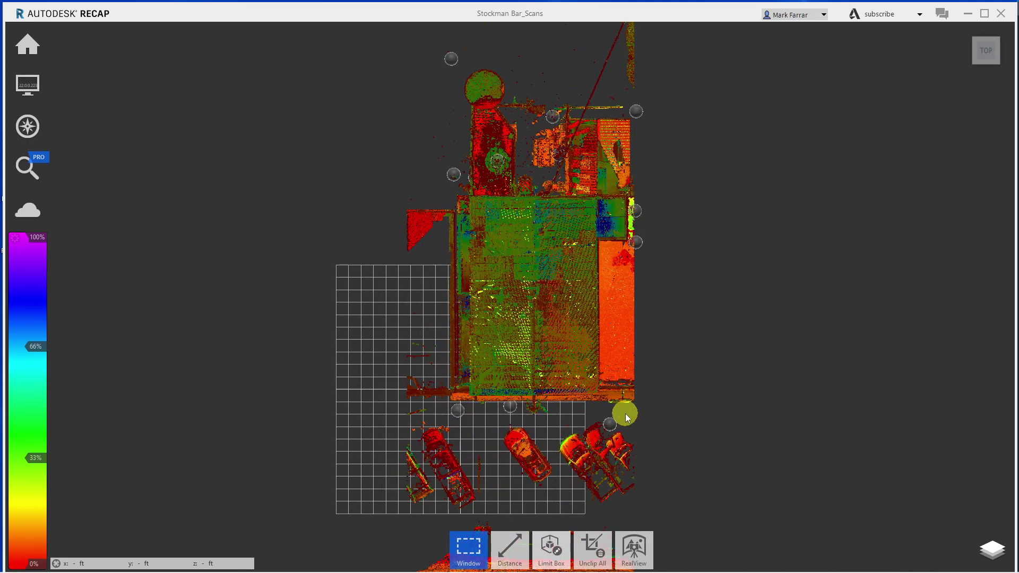
{"action": "scroll", "coordinate": [625, 413], "scroll_direction": "up", "scroll_amount": 1}
{"action": "scroll", "coordinate": [529, 215], "scroll_direction": "up", "scroll_amount": 1}
{"action": "scroll", "coordinate": [530, 216], "scroll_direction": "up", "scroll_amount": 2}
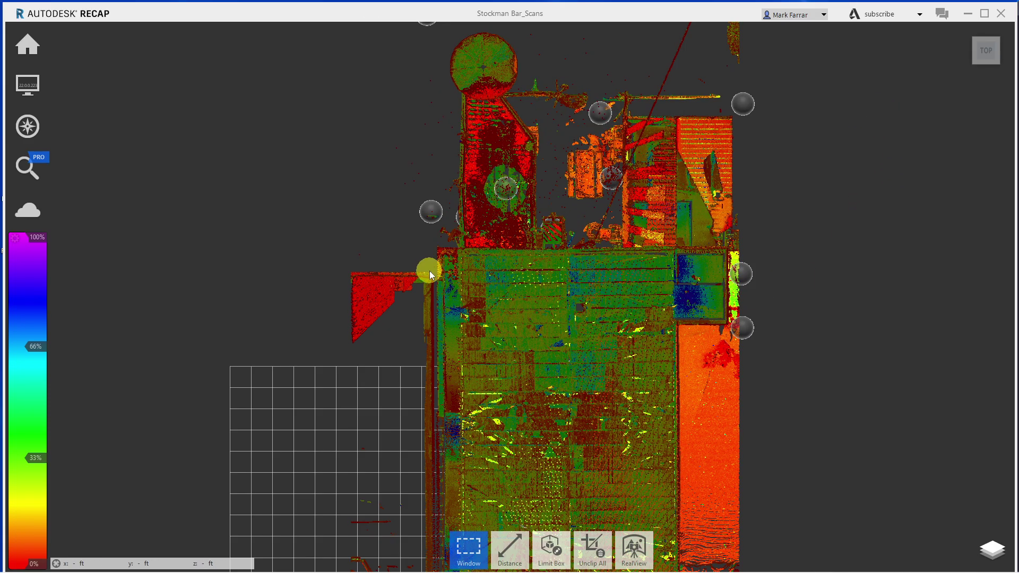
{"action": "scroll", "coordinate": [438, 259], "scroll_direction": "down", "scroll_amount": 2}
{"action": "scroll", "coordinate": [436, 255], "scroll_direction": "down", "scroll_amount": 2}
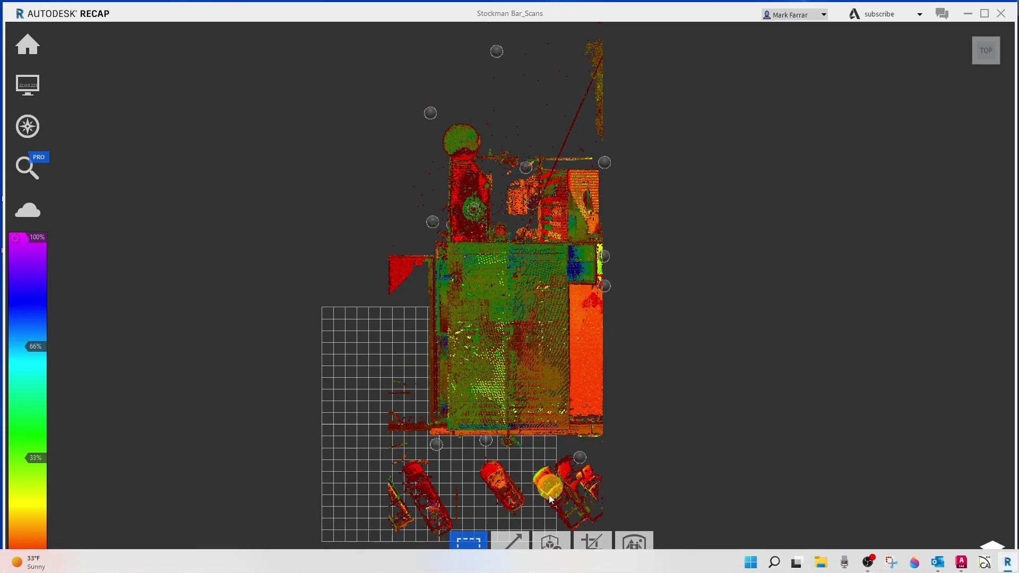
{"action": "scroll", "coordinate": [487, 421], "scroll_direction": "down", "scroll_amount": 2}
{"action": "scroll", "coordinate": [491, 511], "scroll_direction": "up", "scroll_amount": 3}
{"action": "scroll", "coordinate": [490, 512], "scroll_direction": "up", "scroll_amount": 2}
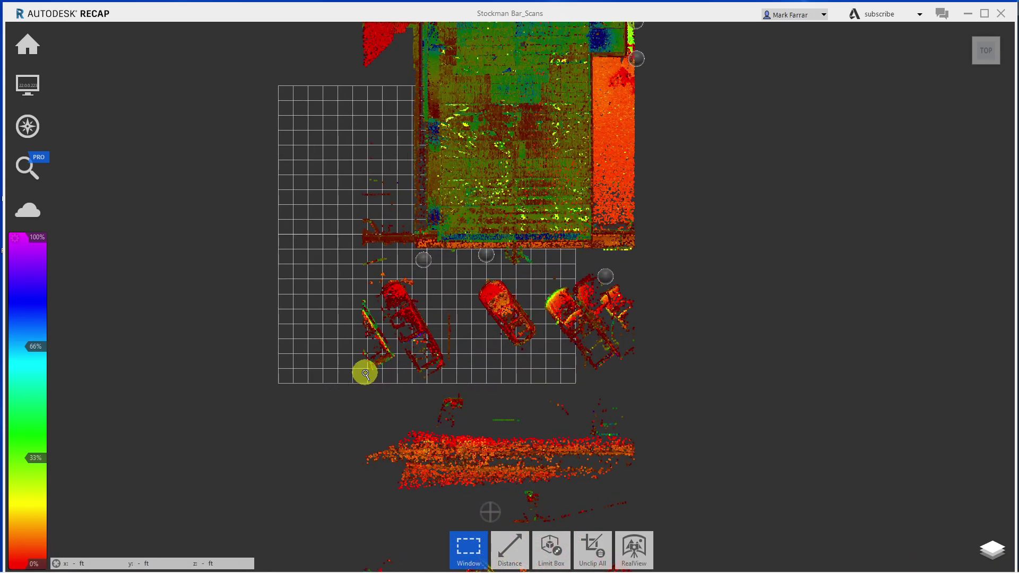
{"action": "scroll", "coordinate": [482, 390], "scroll_direction": "down", "scroll_amount": 2}
{"action": "scroll", "coordinate": [485, 381], "scroll_direction": "down", "scroll_amount": 1}
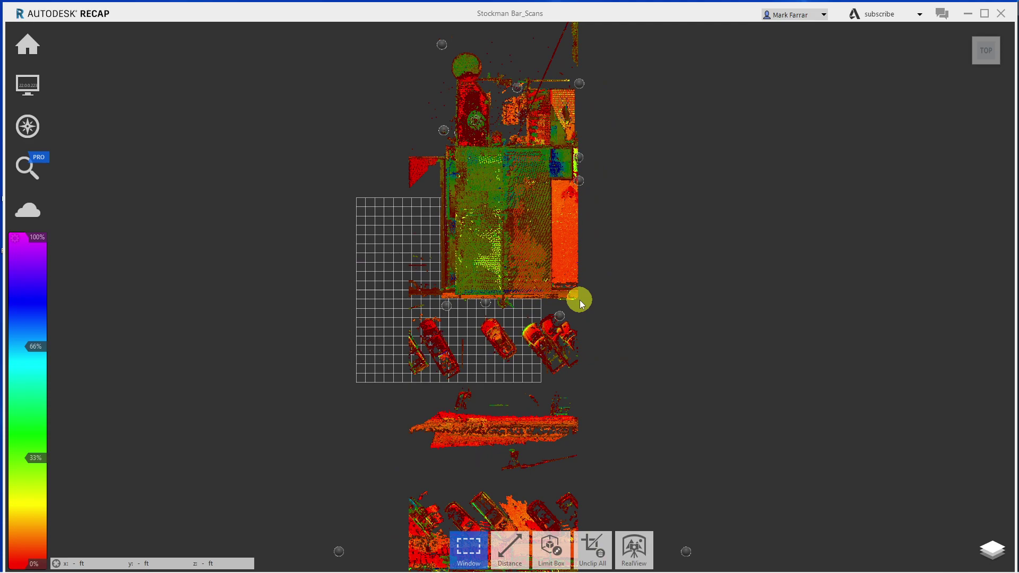
Step: Fit a Top-view window selection to the building footprint and clip away the cars and street
{"action": "mouse_move", "coordinate": [579, 301]}
{"action": "left_mouse_down"}
{"action": "mouse_move", "coordinate": [447, 40]}
{"action": "mouse_move", "coordinate": [451, 79]}
{"action": "left_mouse_up"}
{"action": "mouse_move", "coordinate": [451, 77]}
{"action": "left_mouse_down"}
{"action": "mouse_move", "coordinate": [463, 70]}
{"action": "mouse_move", "coordinate": [445, 73]}
{"action": "left_mouse_up"}
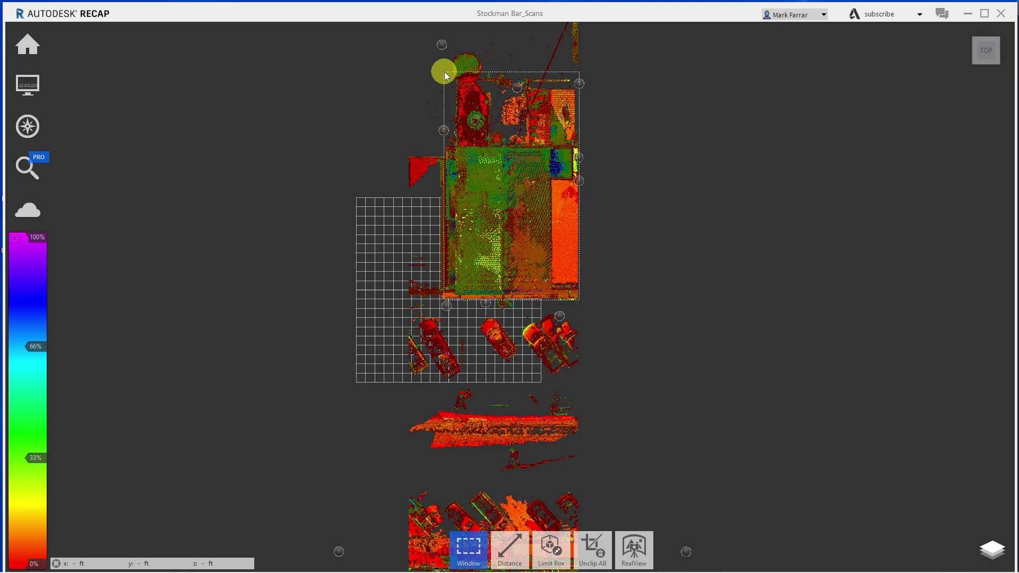
{"action": "left_click_drag", "start_coordinate": [444, 75], "coordinate": [447, 69]}
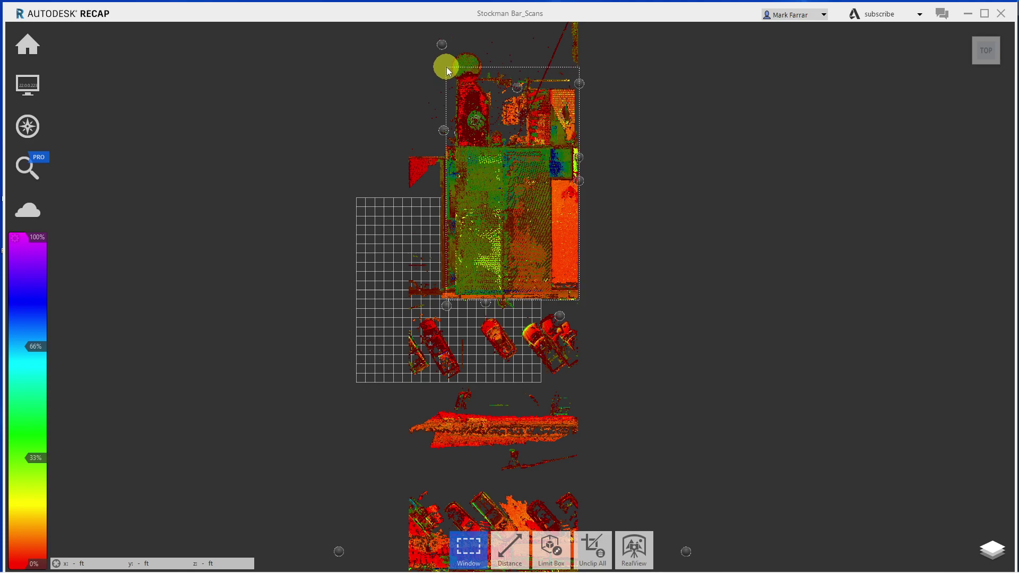
{"action": "left_click_drag", "start_coordinate": [447, 67], "coordinate": [445, 66]}
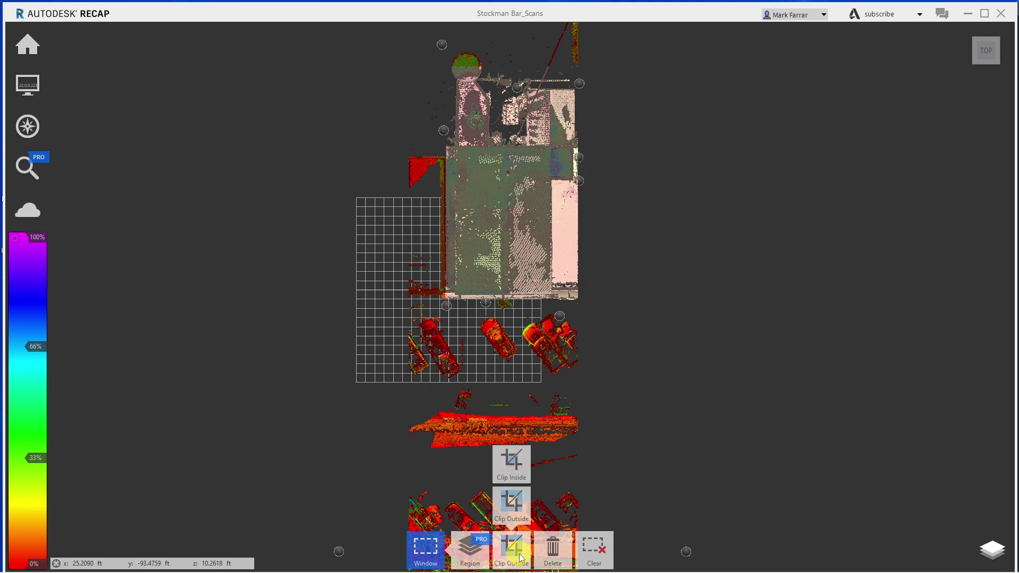
{"action": "left_click", "coordinate": [502, 554]}
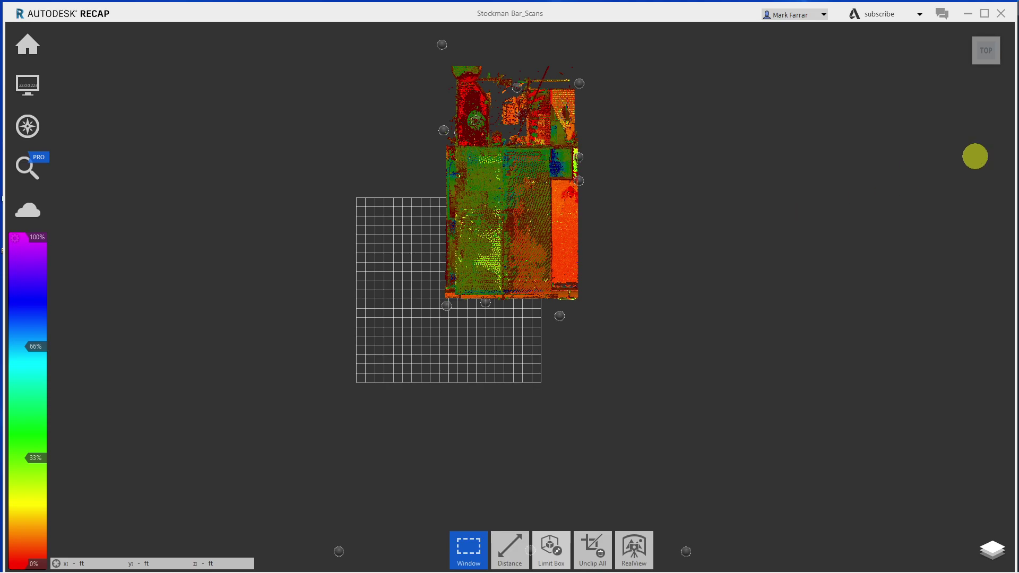
{"action": "mouse_move", "coordinate": [985, 50]}
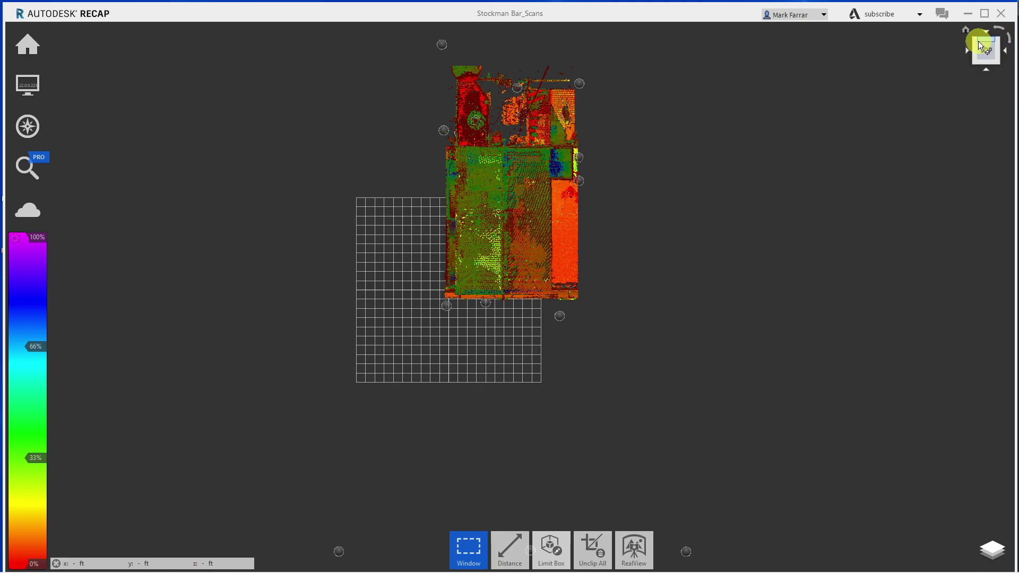
Step: Switch to an isometric corner view and zoom in on the cropped building
{"action": "left_click", "coordinate": [975, 40]}
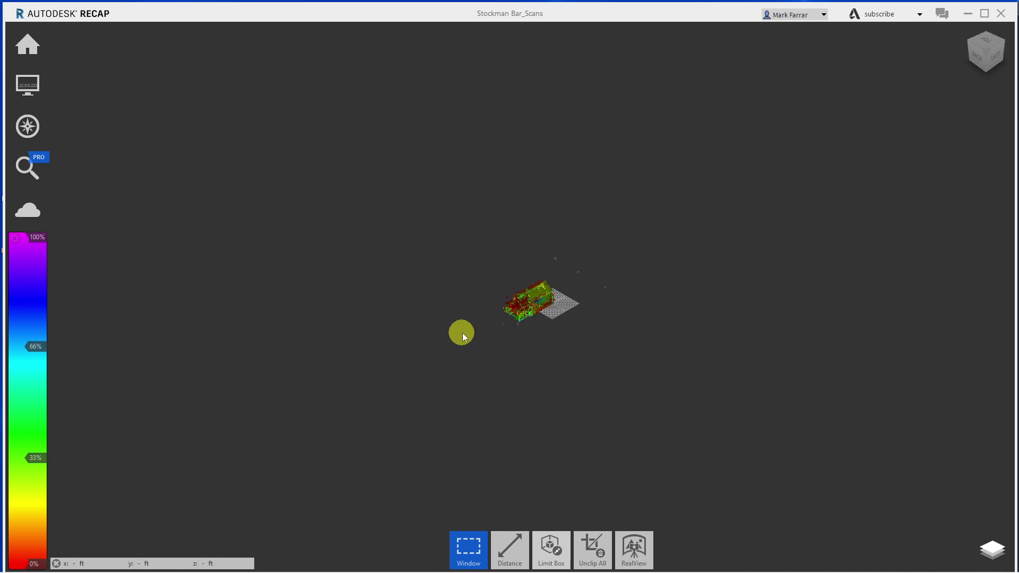
{"action": "scroll", "coordinate": [486, 316], "scroll_direction": "up", "scroll_amount": 2}
{"action": "scroll", "coordinate": [487, 317], "scroll_direction": "up", "scroll_amount": 3}
{"action": "scroll", "coordinate": [598, 289], "scroll_direction": "up", "scroll_amount": 2}
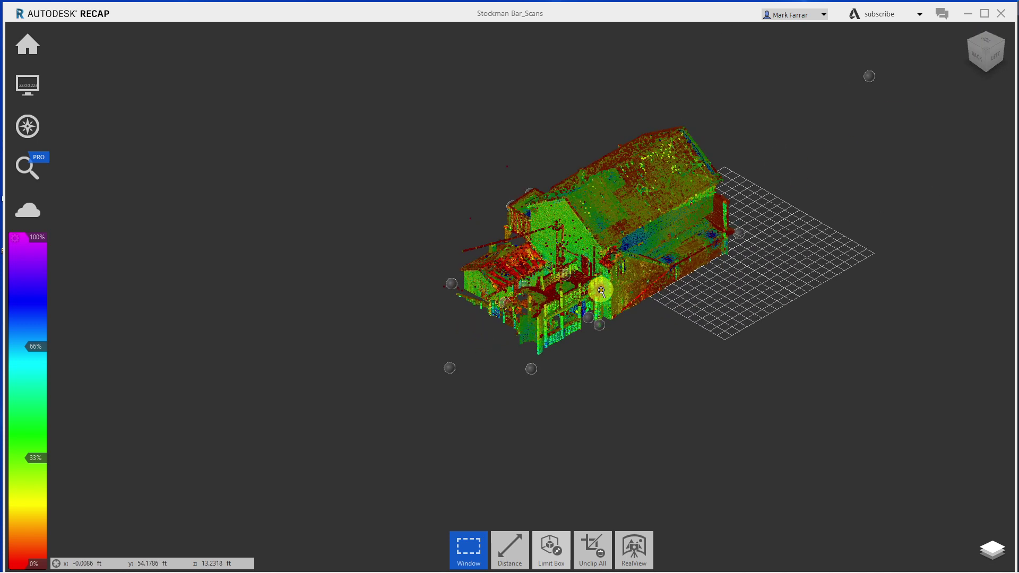
{"action": "scroll", "coordinate": [598, 289], "scroll_direction": "up", "scroll_amount": 2}
{"action": "scroll", "coordinate": [589, 317], "scroll_direction": "up", "scroll_amount": 2}
{"action": "scroll", "coordinate": [520, 343], "scroll_direction": "up", "scroll_amount": 2}
{"action": "scroll", "coordinate": [520, 344], "scroll_direction": "down", "scroll_amount": 2}
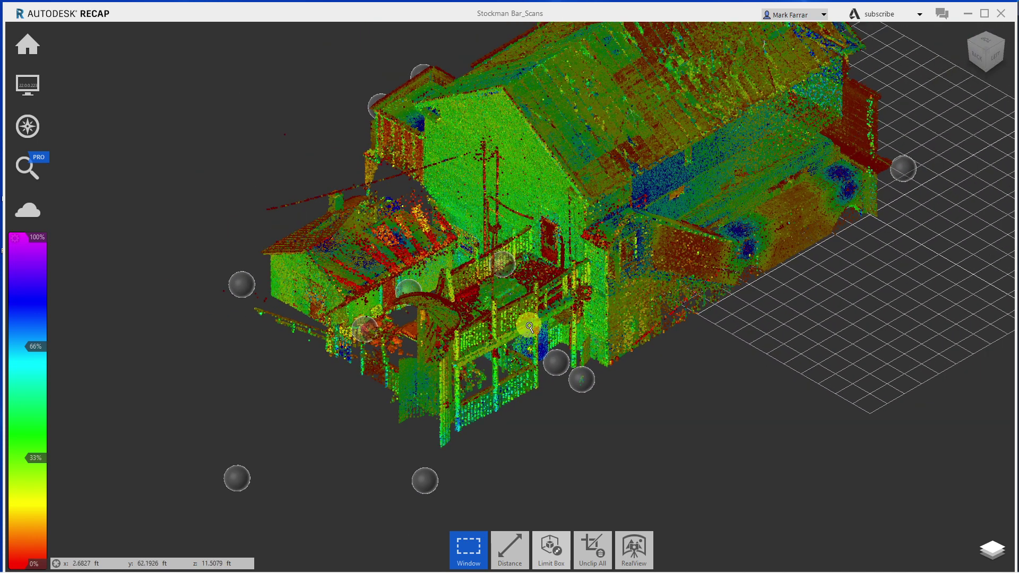
{"action": "scroll", "coordinate": [740, 278], "scroll_direction": "down", "scroll_amount": 1}
Step: View the building straight from its left side, zoomed in so the porch fills the view
{"action": "left_click", "coordinate": [996, 65]}
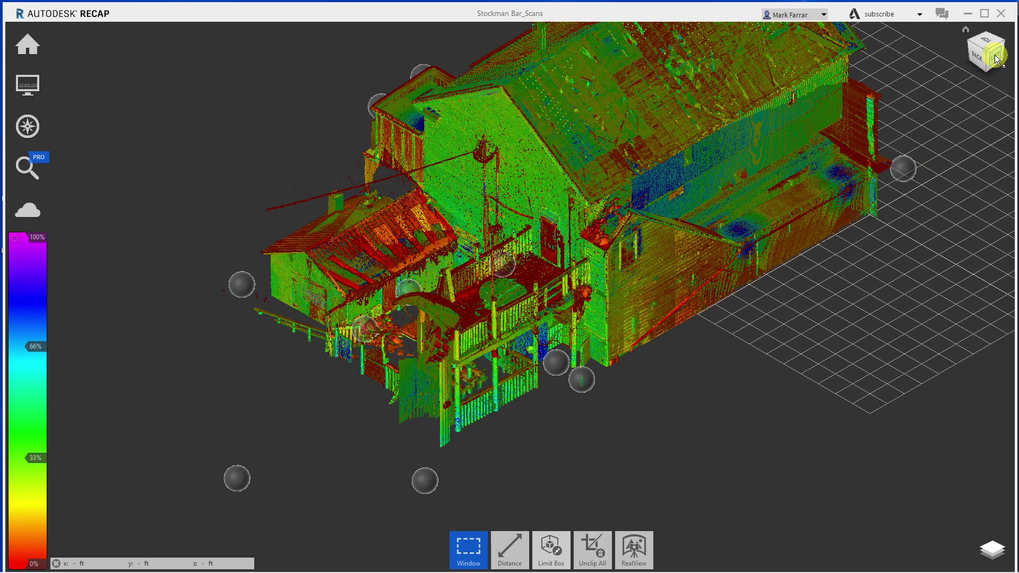
{"action": "scroll", "coordinate": [513, 308], "scroll_direction": "up", "scroll_amount": 1}
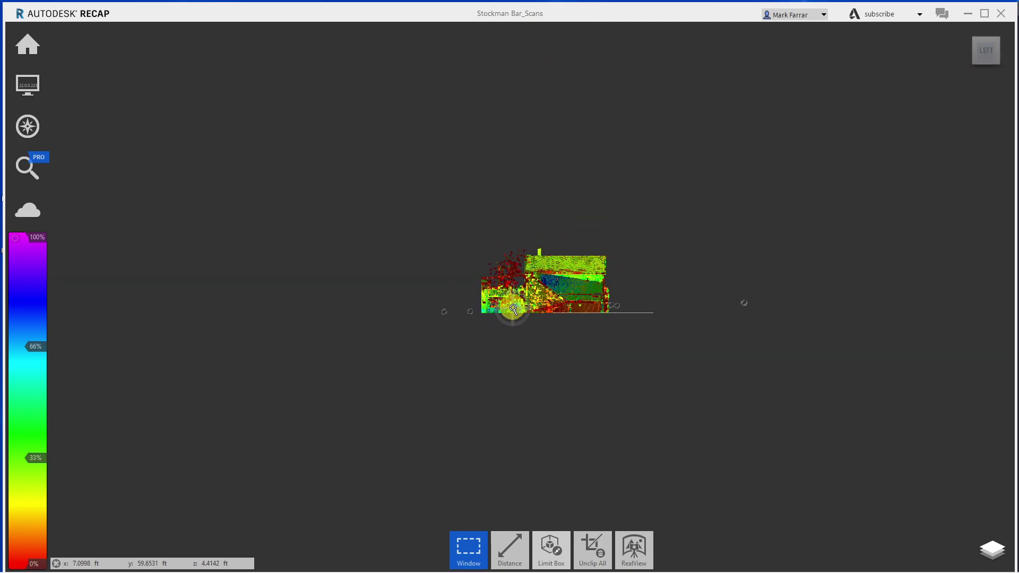
{"action": "scroll", "coordinate": [513, 308], "scroll_direction": "up", "scroll_amount": 2}
{"action": "scroll", "coordinate": [513, 308], "scroll_direction": "up", "scroll_amount": 2}
{"action": "scroll", "coordinate": [513, 309], "scroll_direction": "up", "scroll_amount": 2}
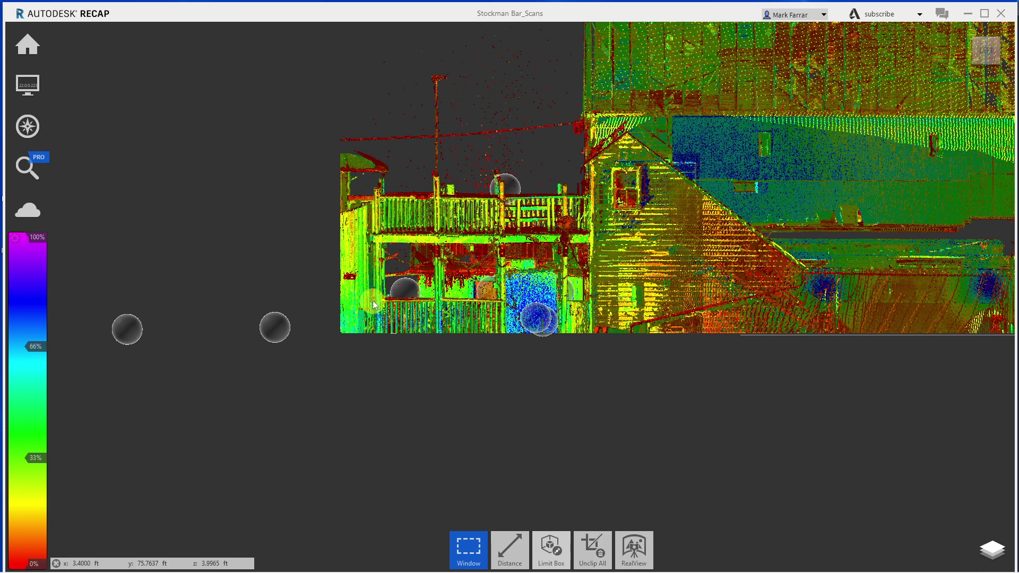
Step: Fence-outline the upper porch railing, pole and overhead wires, and Clip Inside to remove them
{"action": "left_click", "coordinate": [469, 546]}
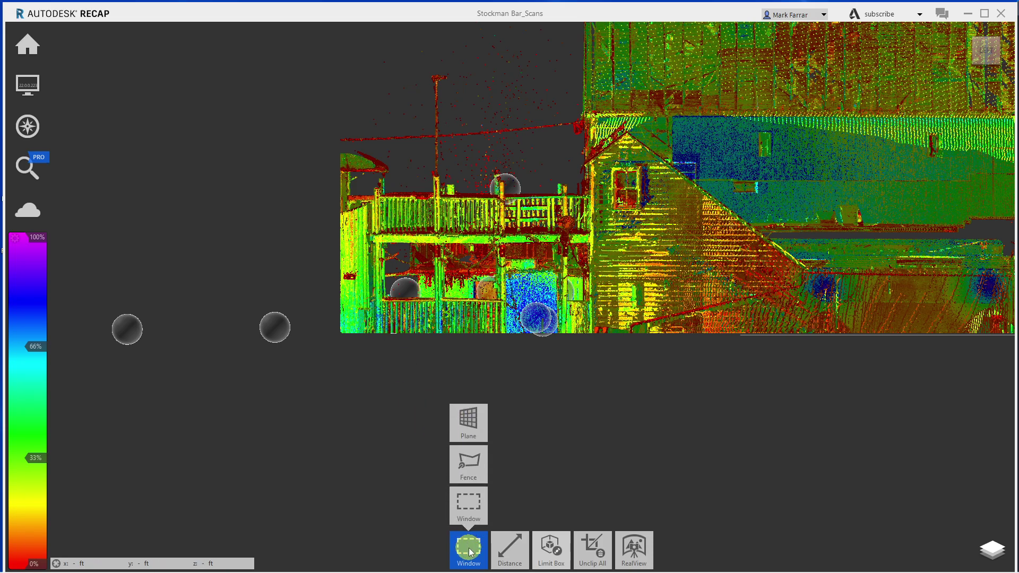
{"action": "left_click", "coordinate": [470, 466]}
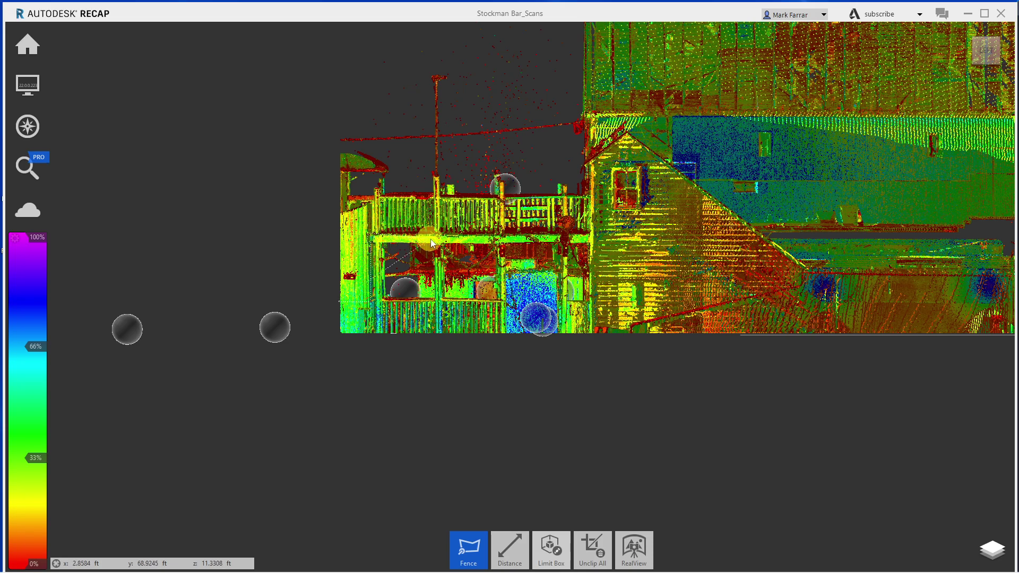
{"action": "left_click", "coordinate": [390, 278]}
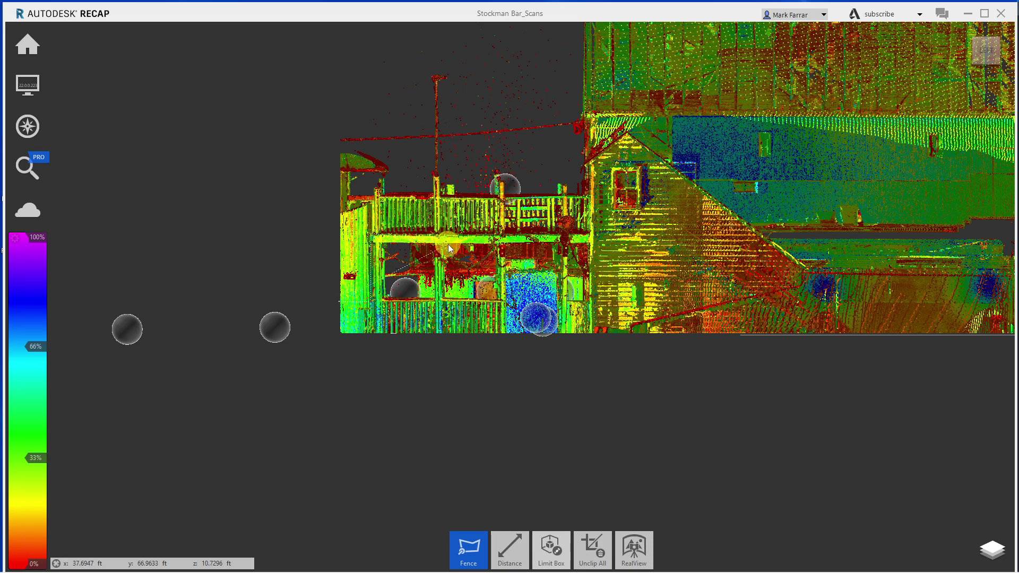
{"action": "left_click", "coordinate": [588, 231]}
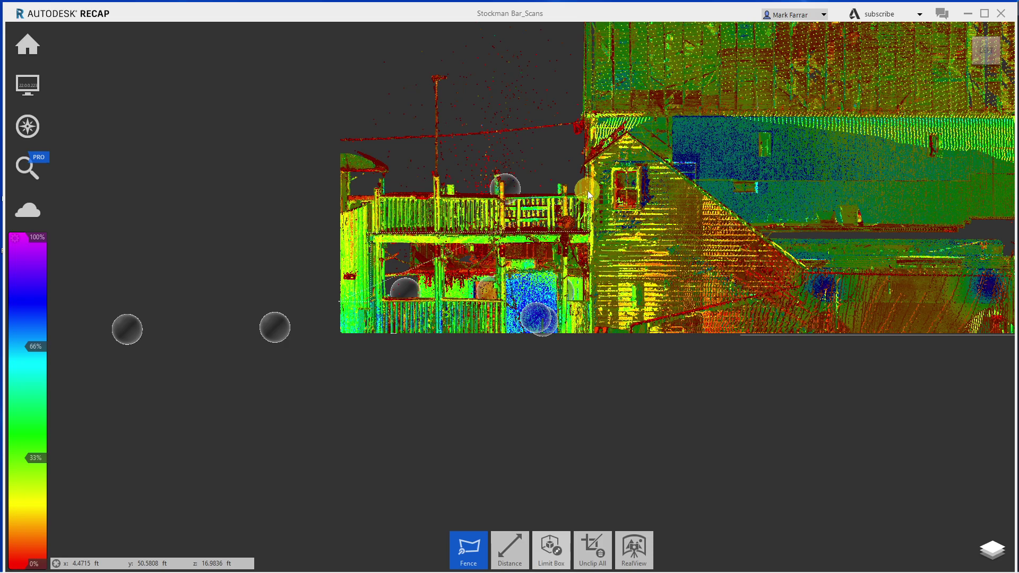
{"action": "left_click", "coordinate": [588, 190]}
{"action": "left_click", "coordinate": [583, 158]}
{"action": "left_click", "coordinate": [581, 34]}
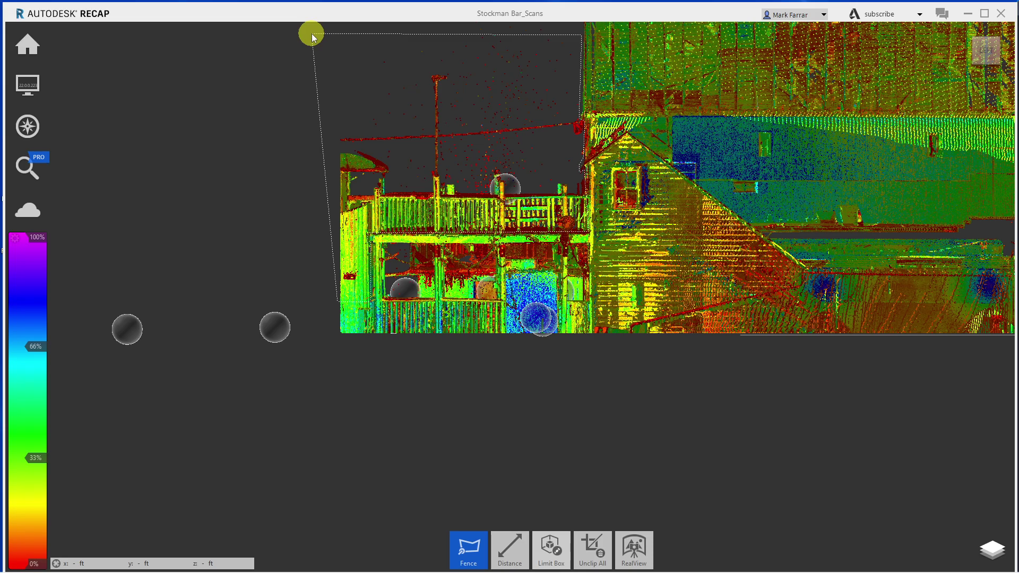
{"action": "left_click", "coordinate": [311, 33]}
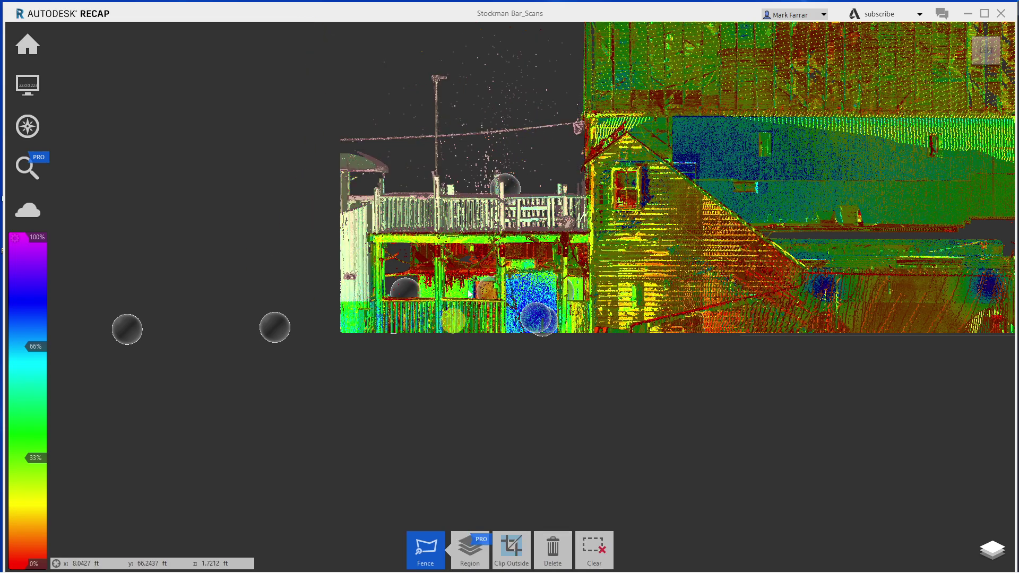
{"action": "left_click", "coordinate": [507, 554]}
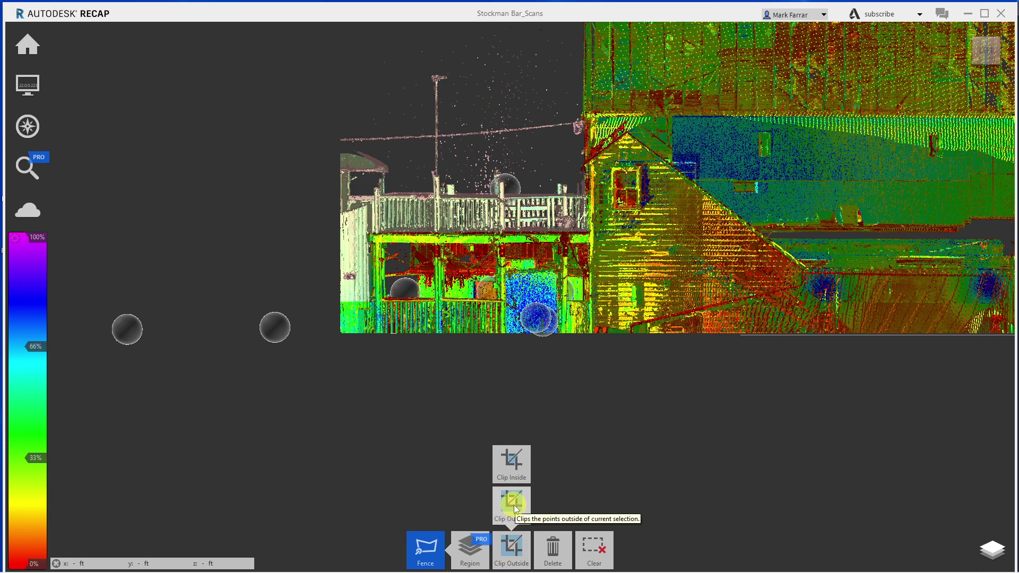
{"action": "left_click", "coordinate": [512, 474]}
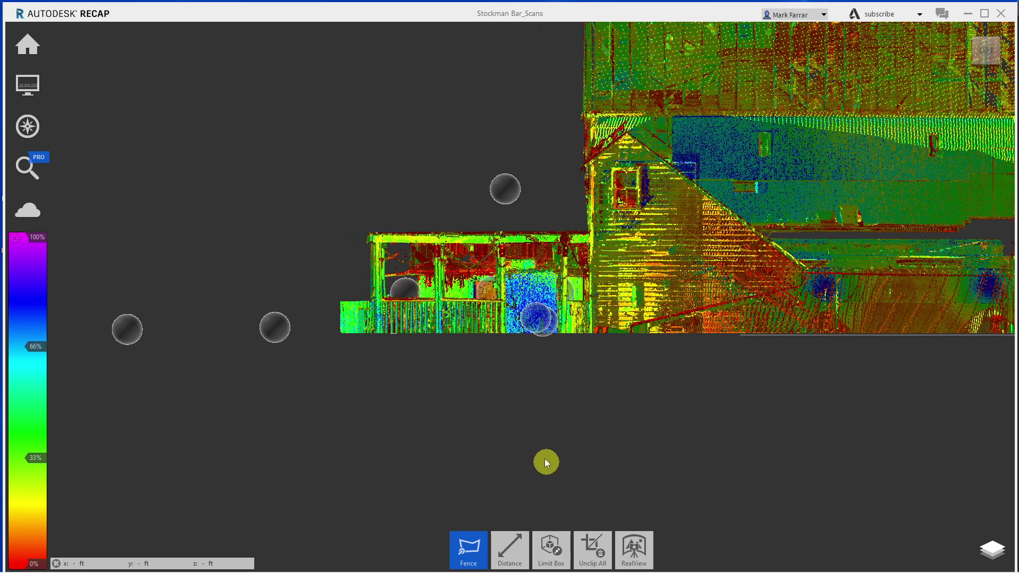
{"action": "mouse_move", "coordinate": [985, 49]}
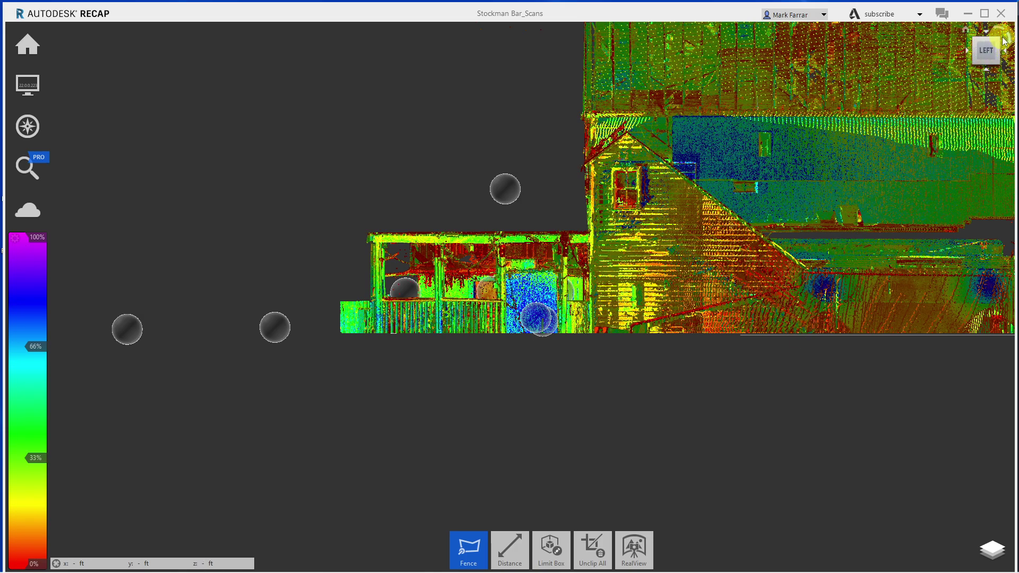
{"action": "left_click", "coordinate": [975, 39]}
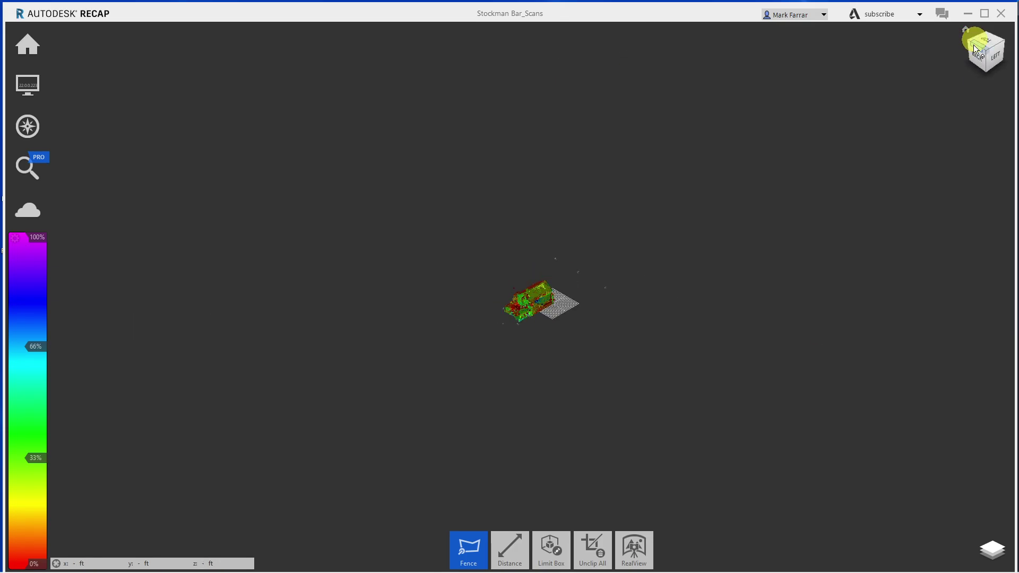
Step: Zoom, pan and orbit in close on the sidewalk bench along the building's front and side wall
{"action": "scroll", "coordinate": [474, 328], "scroll_direction": "up", "scroll_amount": 2}
{"action": "scroll", "coordinate": [474, 328], "scroll_direction": "up", "scroll_amount": 3}
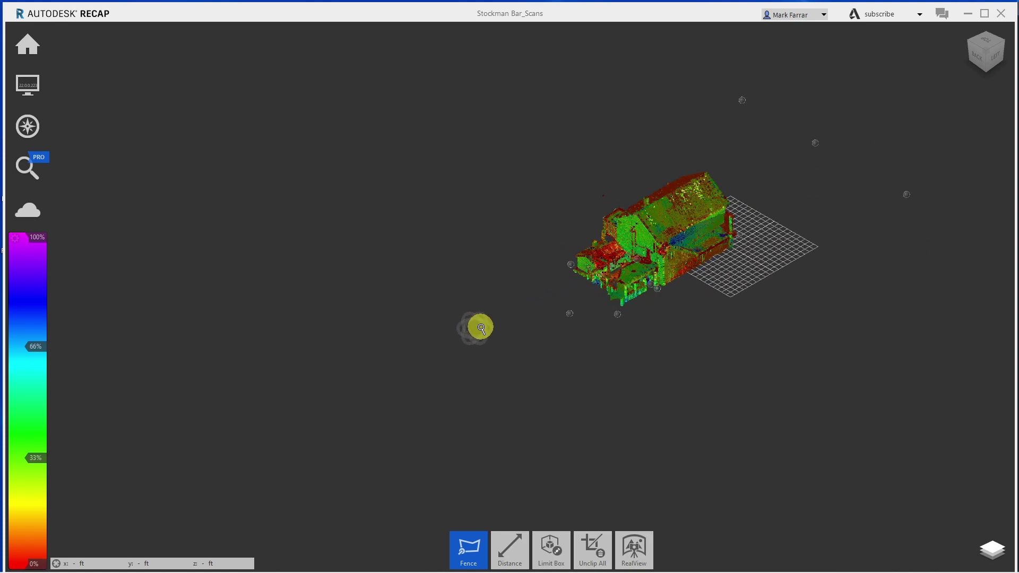
{"action": "scroll", "coordinate": [474, 327], "scroll_direction": "up", "scroll_amount": 3}
{"action": "scroll", "coordinate": [910, 89], "scroll_direction": "up", "scroll_amount": 3}
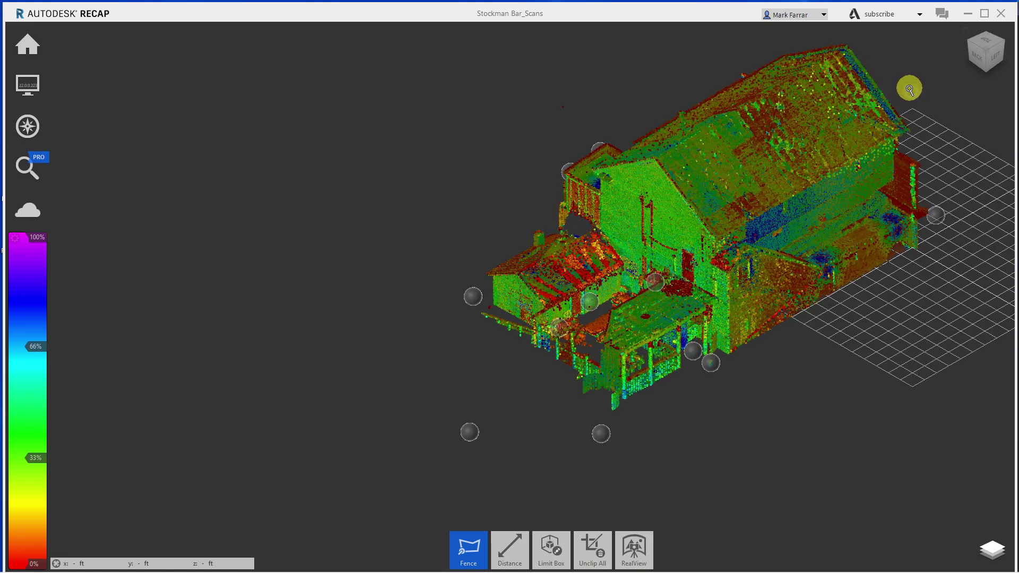
{"action": "scroll", "coordinate": [644, 308], "scroll_direction": "up", "scroll_amount": 2}
{"action": "scroll", "coordinate": [646, 295], "scroll_direction": "up", "scroll_amount": 3}
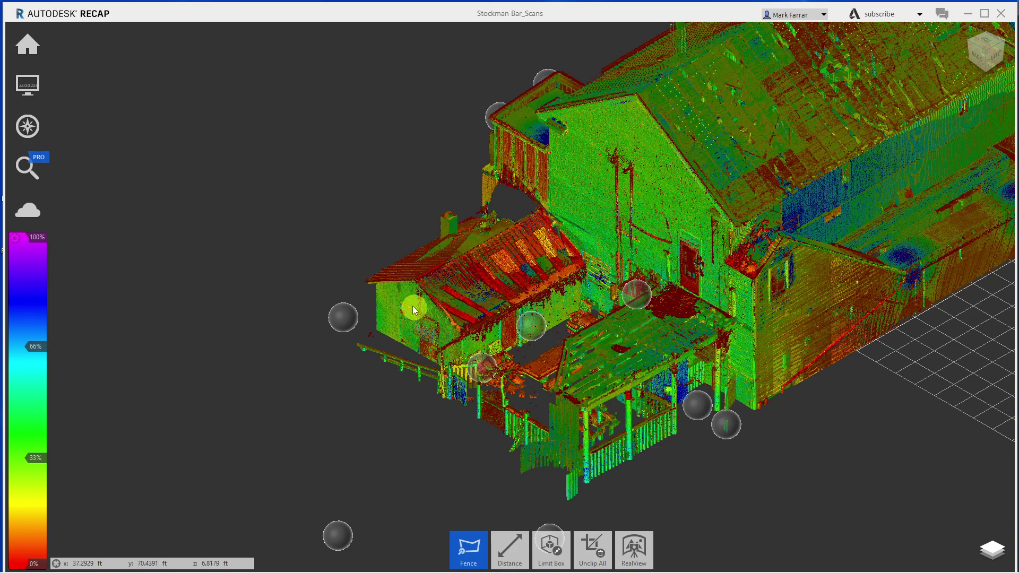
{"action": "middle_click_drag", "start_coordinate": [810, 310], "coordinate": [655, 330]}
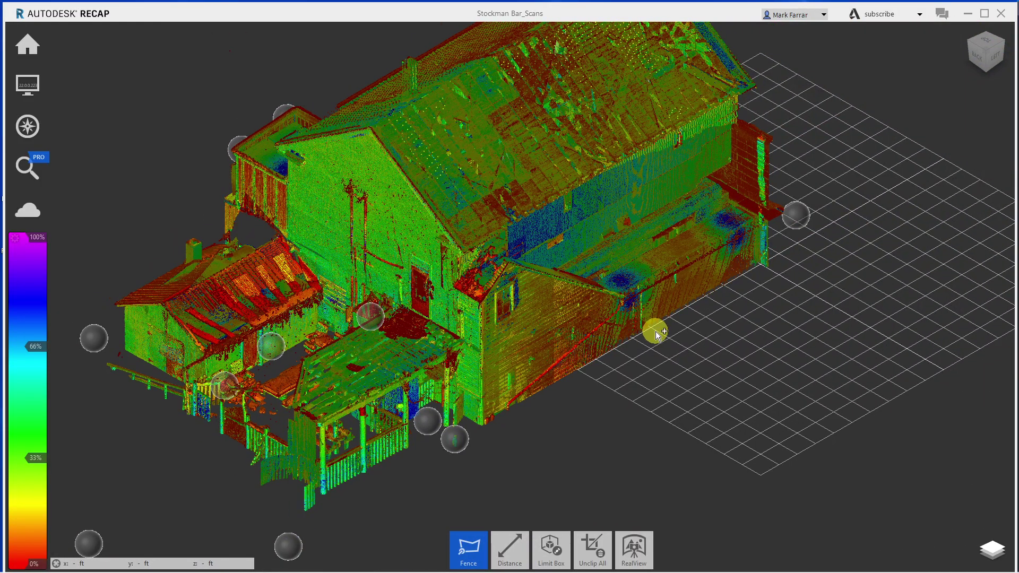
{"action": "mouse_move", "coordinate": [655, 331]}
{"action": "left_mouse_down"}
{"action": "mouse_move", "coordinate": [292, 296]}
{"action": "mouse_move", "coordinate": [425, 252]}
{"action": "left_mouse_up"}
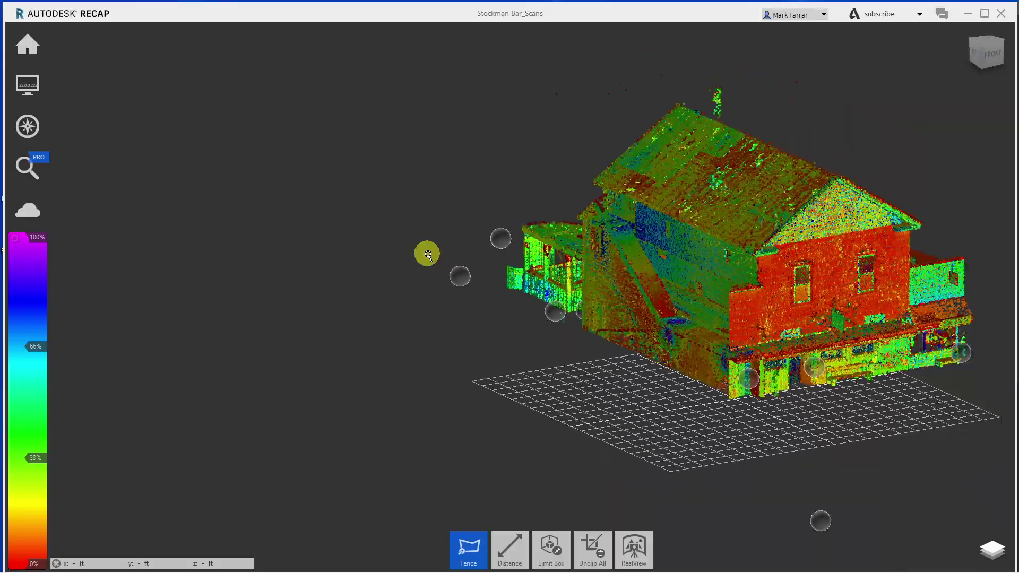
{"action": "scroll", "coordinate": [986, 333], "scroll_direction": "up", "scroll_amount": 4}
{"action": "scroll", "coordinate": [986, 334], "scroll_direction": "up", "scroll_amount": 3}
{"action": "scroll", "coordinate": [985, 333], "scroll_direction": "up", "scroll_amount": 1}
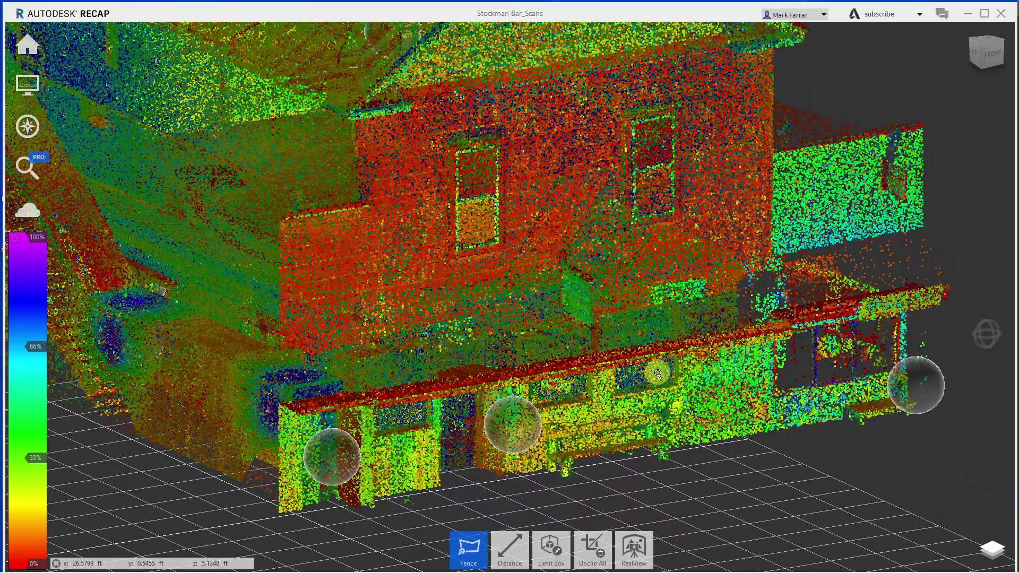
{"action": "middle_click_drag", "start_coordinate": [653, 371], "coordinate": [653, 399]}
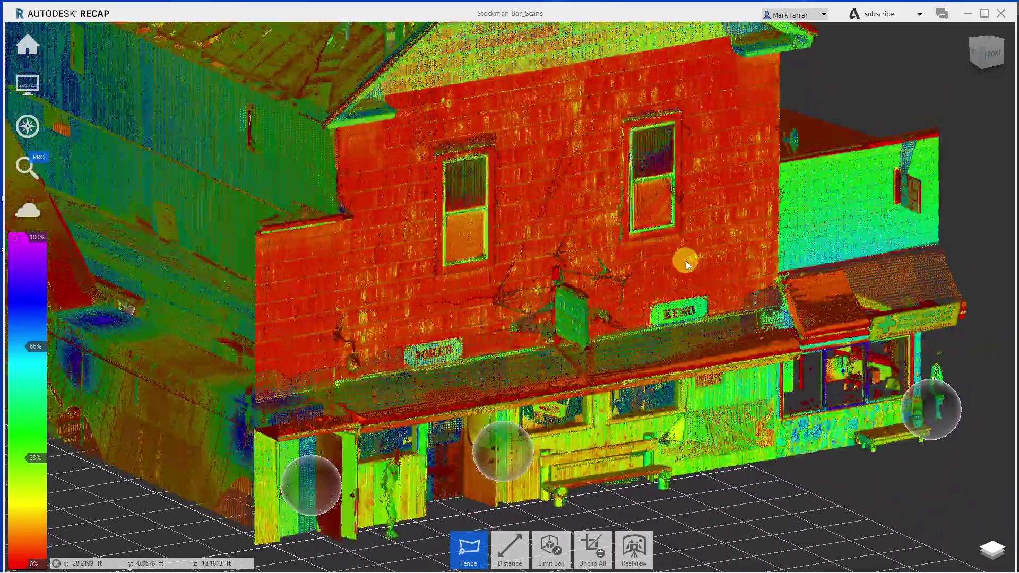
{"action": "left_click_drag", "start_coordinate": [687, 265], "coordinate": [670, 382]}
{"action": "scroll", "coordinate": [653, 431], "scroll_direction": "up", "scroll_amount": 2}
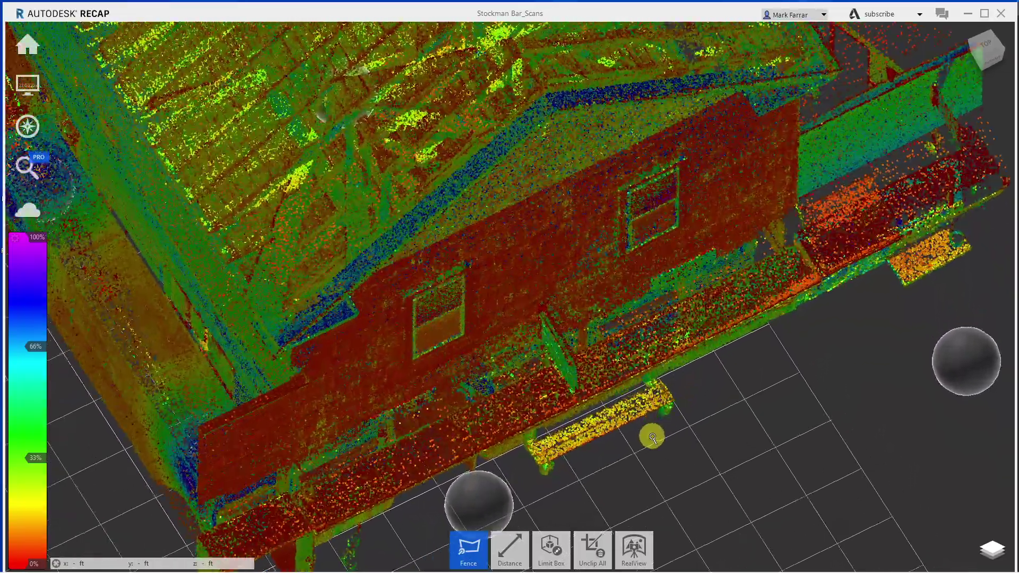
{"action": "scroll", "coordinate": [652, 431], "scroll_direction": "up", "scroll_amount": 2}
{"action": "scroll", "coordinate": [652, 437], "scroll_direction": "up", "scroll_amount": 2}
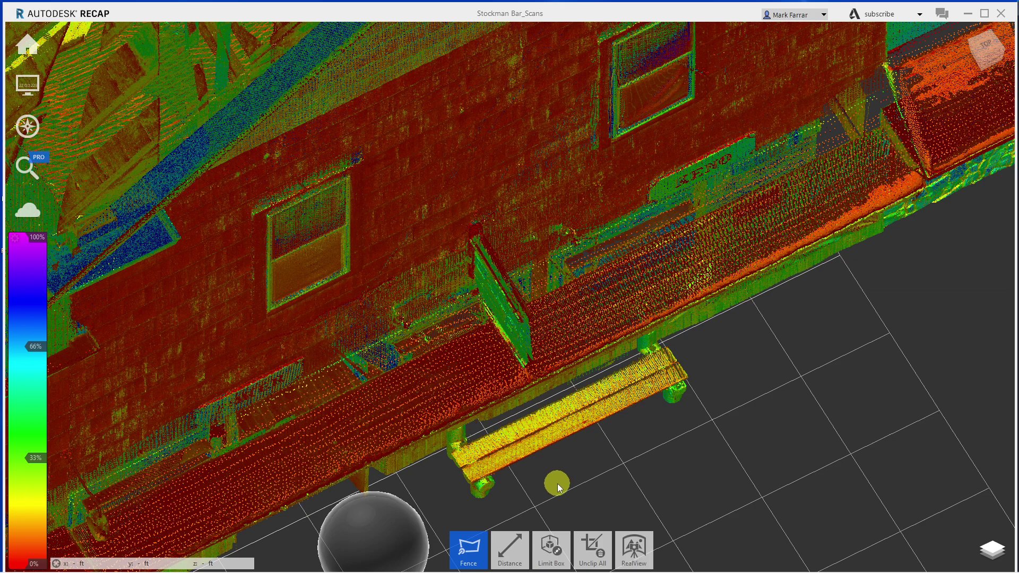
{"action": "mouse_move", "coordinate": [468, 550]}
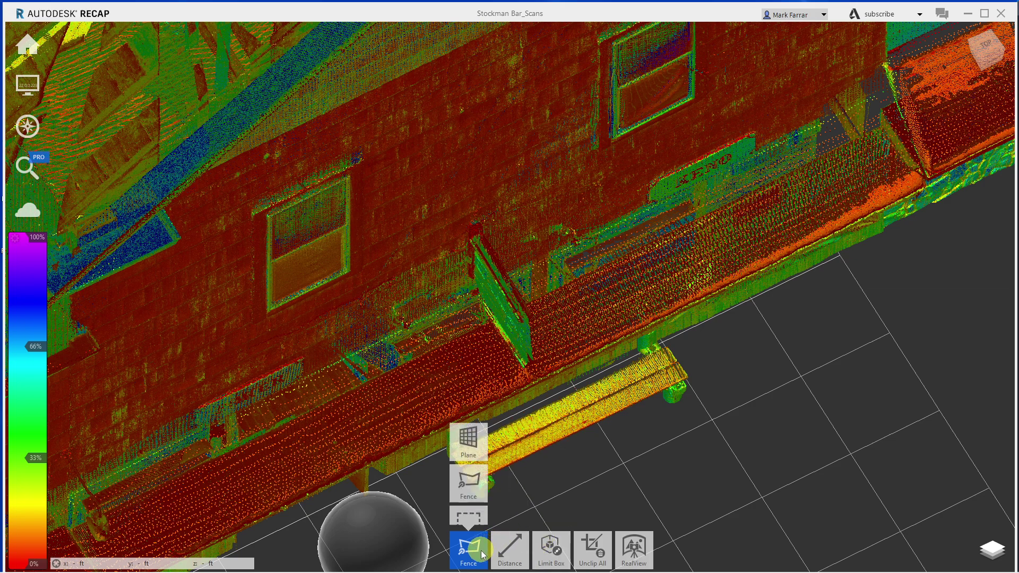
Step: Fence-outline the sidewalk bench in front of the side wall and clip it away
{"action": "left_click", "coordinate": [464, 463]}
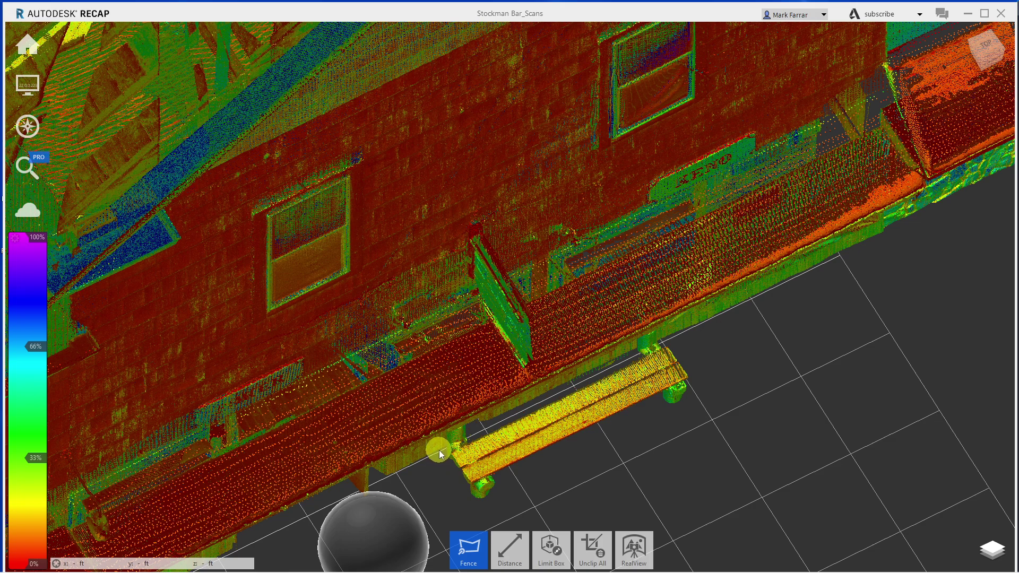
{"action": "left_click", "coordinate": [441, 450]}
{"action": "left_click", "coordinate": [675, 333]}
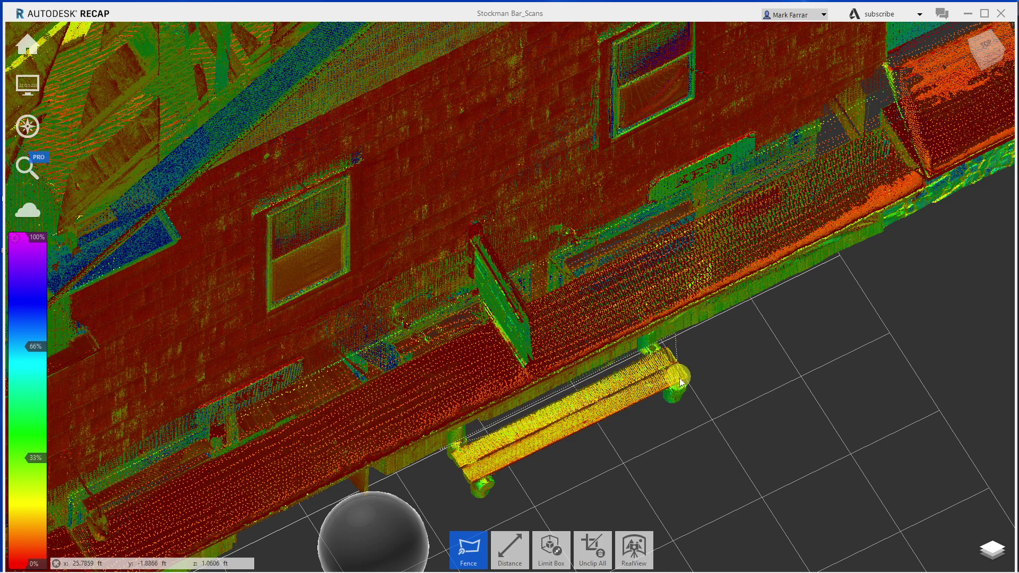
{"action": "left_click", "coordinate": [703, 397]}
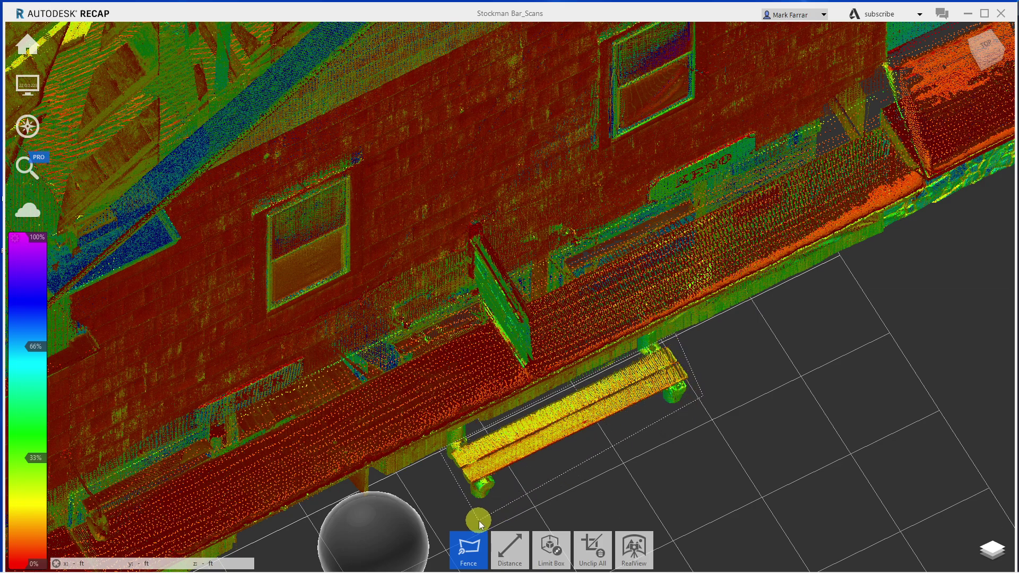
{"action": "left_click", "coordinate": [479, 524]}
{"action": "mouse_move", "coordinate": [511, 549]}
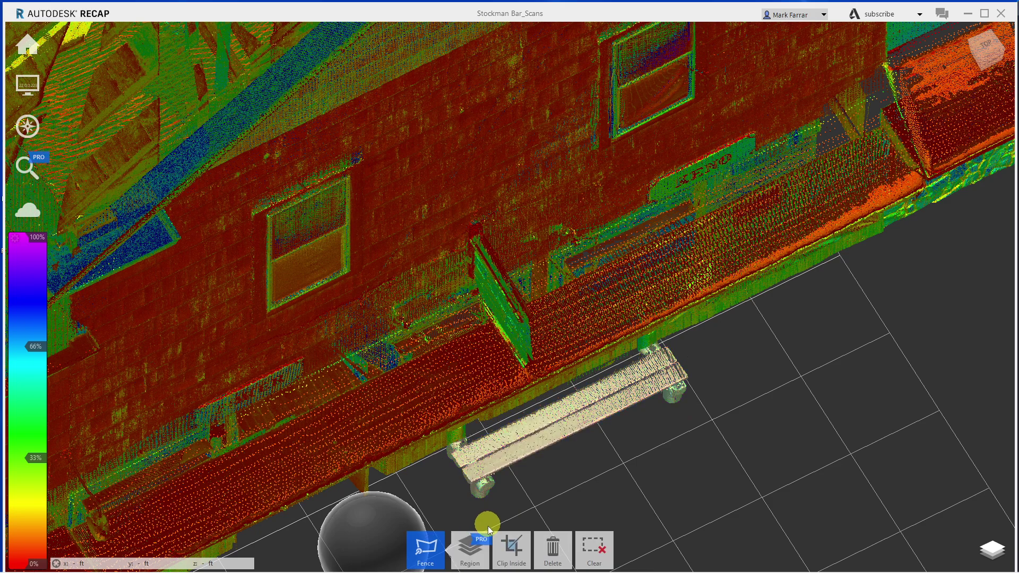
{"action": "left_click", "coordinate": [511, 549]}
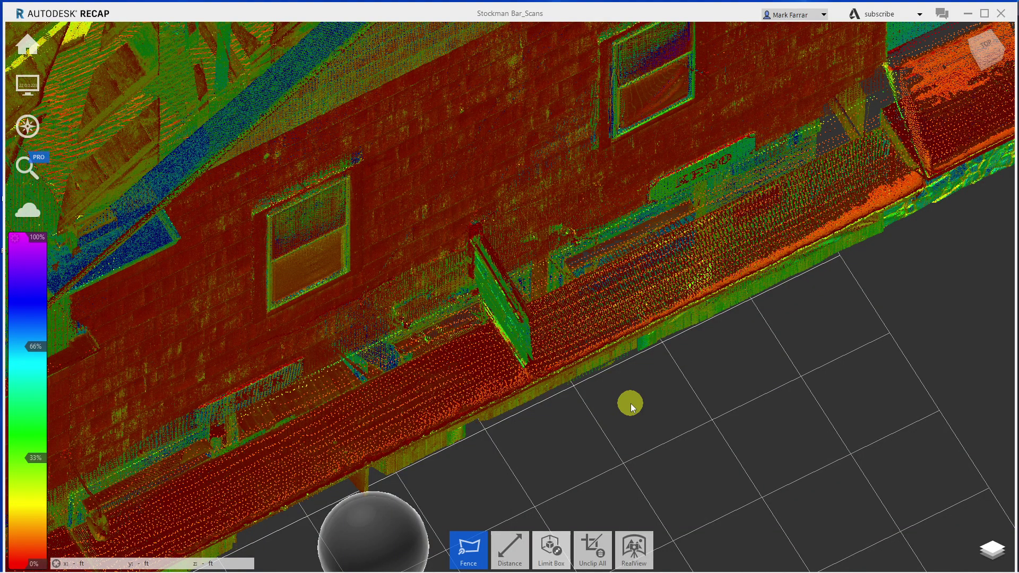
{"action": "mouse_move", "coordinate": [631, 403]}
{"action": "left_mouse_down"}
{"action": "mouse_move", "coordinate": [622, 387]}
{"action": "mouse_move", "coordinate": [563, 365]}
{"action": "left_mouse_up"}
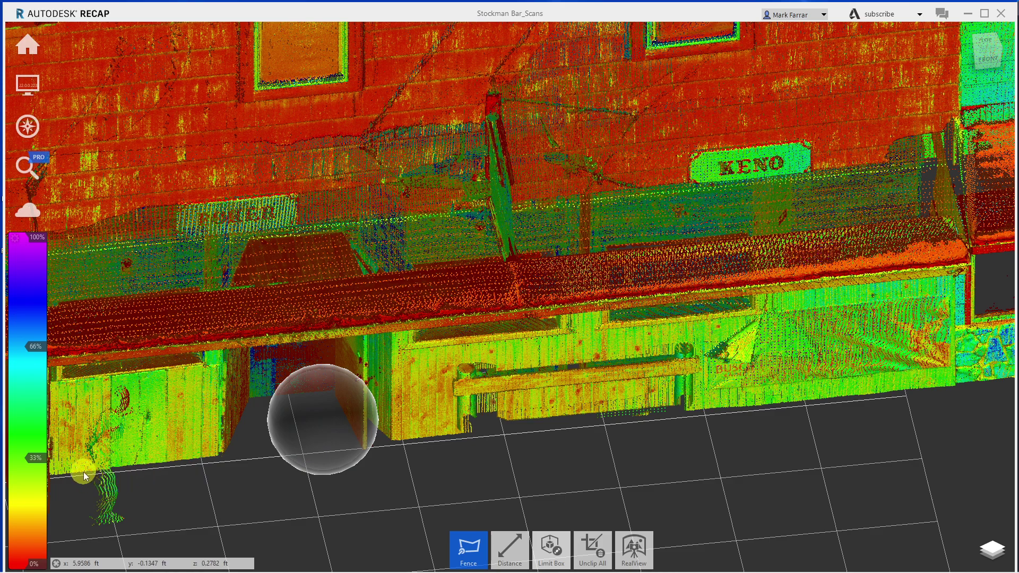
Step: Outline the stray ground points at the facade's lower-left corner and clip them away
{"action": "left_click", "coordinate": [144, 464]}
{"action": "left_click", "coordinate": [151, 534]}
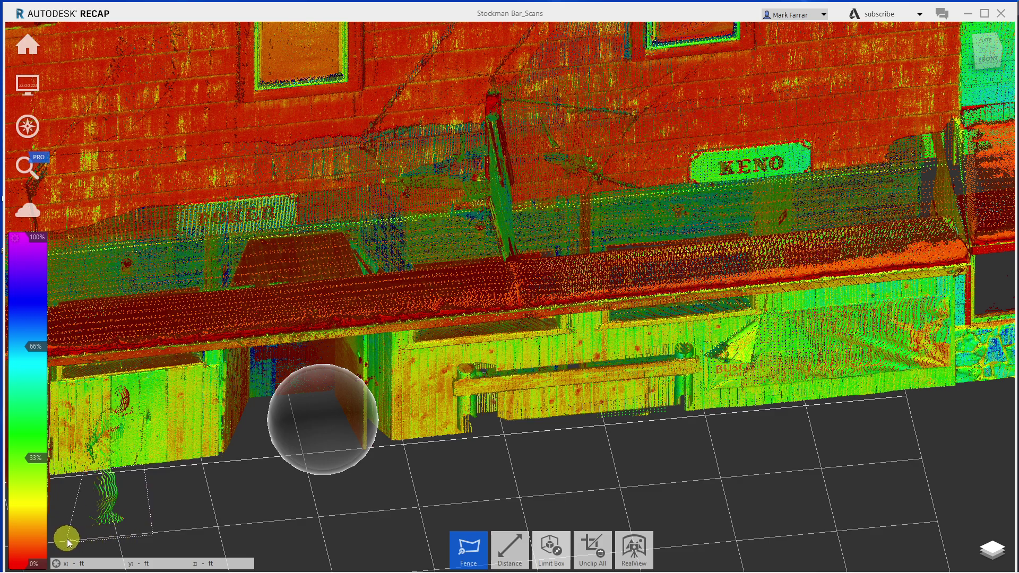
{"action": "double_click", "coordinate": [68, 541]}
{"action": "left_click", "coordinate": [423, 555]}
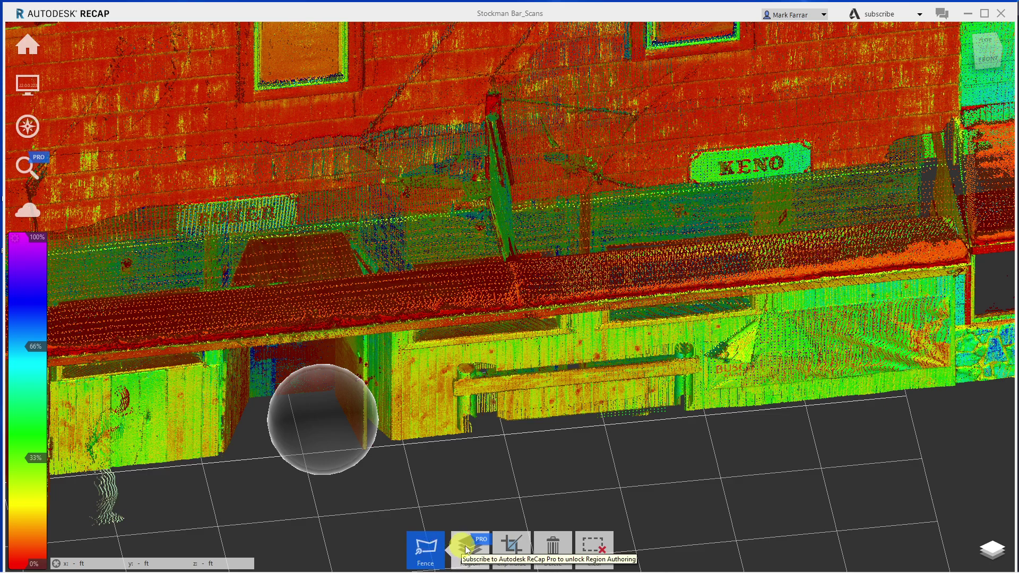
{"action": "left_click", "coordinate": [506, 552]}
{"action": "left_click", "coordinate": [506, 552]}
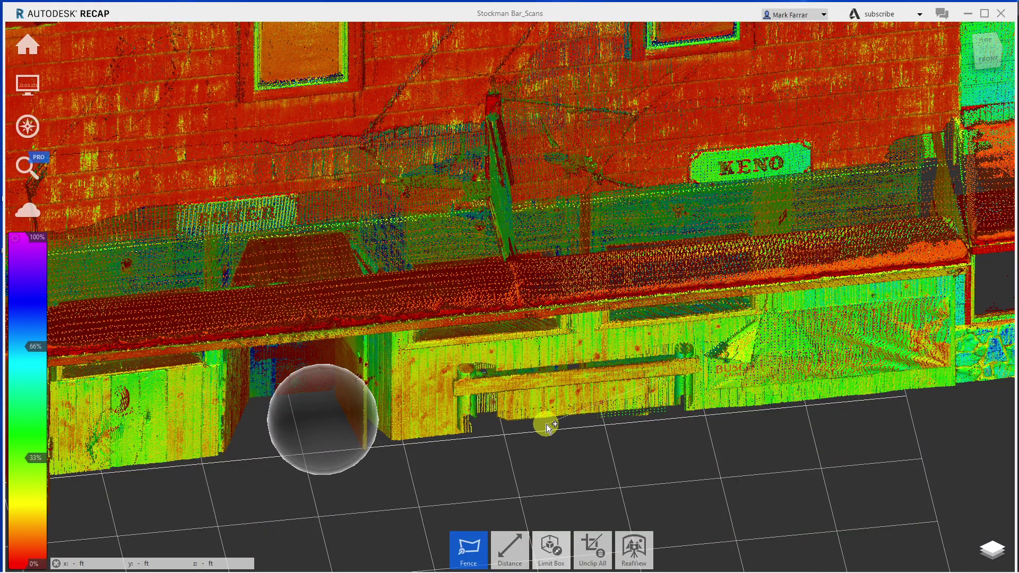
Step: Zoom out, orbit around the building, and tilt to a steep top-down view of the roof
{"action": "mouse_move", "coordinate": [637, 473]}
{"action": "left_mouse_down"}
{"action": "mouse_move", "coordinate": [355, 438]}
{"action": "mouse_move", "coordinate": [582, 460]}
{"action": "left_mouse_up"}
{"action": "scroll", "coordinate": [355, 439], "scroll_direction": "down", "scroll_amount": 5}
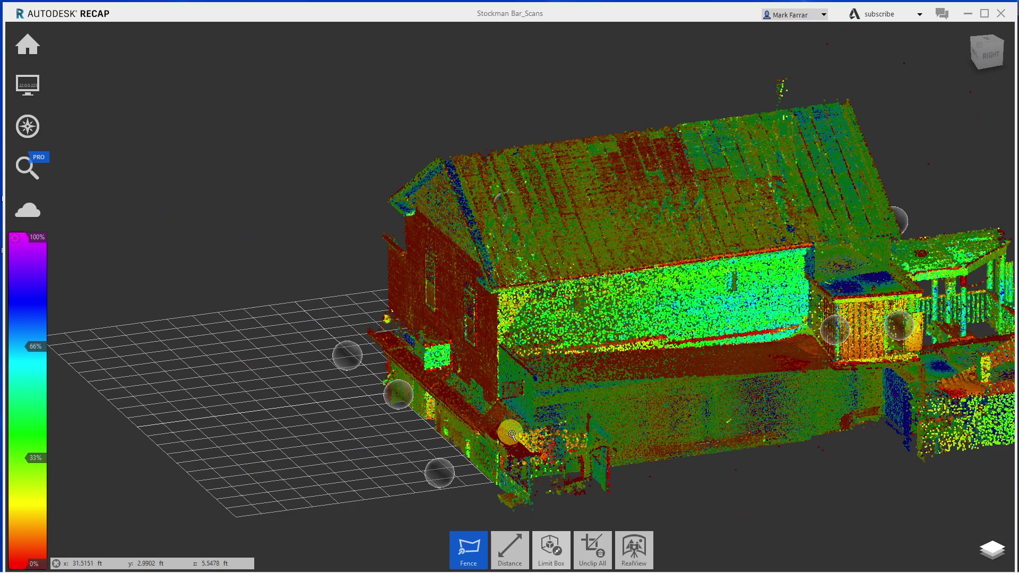
{"action": "scroll", "coordinate": [582, 460], "scroll_direction": "up", "scroll_amount": 3}
{"action": "scroll", "coordinate": [580, 455], "scroll_direction": "up", "scroll_amount": 3}
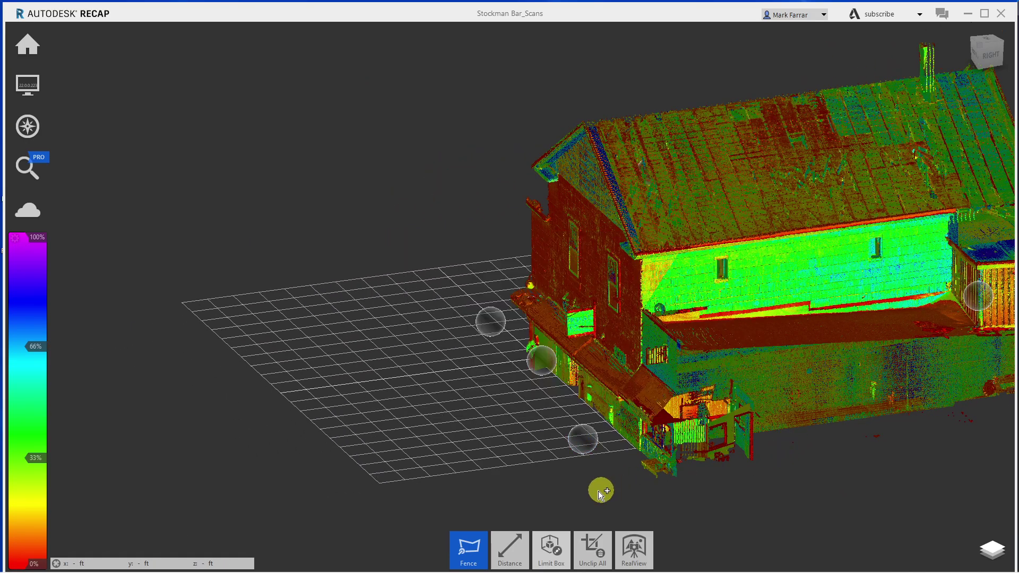
{"action": "mouse_move", "coordinate": [600, 486]}
{"action": "left_mouse_down"}
{"action": "mouse_move", "coordinate": [598, 495]}
{"action": "mouse_move", "coordinate": [750, 496]}
{"action": "left_mouse_up"}
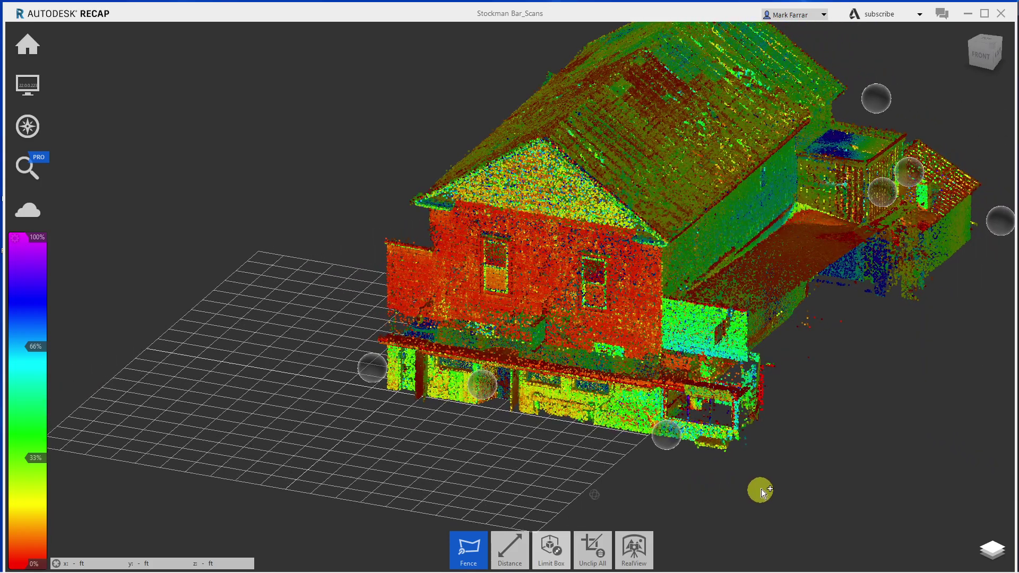
{"action": "scroll", "coordinate": [800, 274], "scroll_direction": "up", "scroll_amount": 2}
{"action": "scroll", "coordinate": [845, 247], "scroll_direction": "up", "scroll_amount": 1}
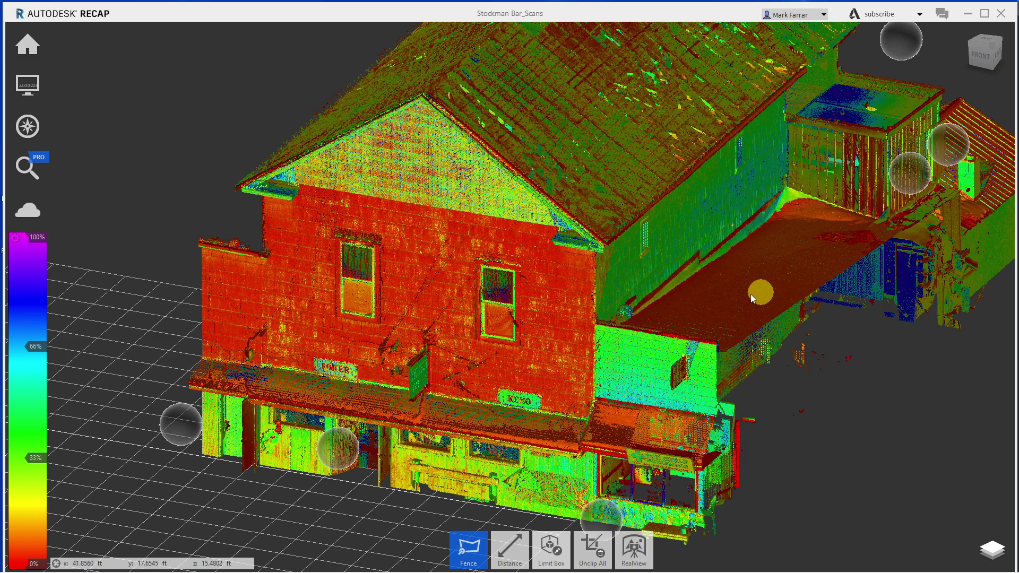
{"action": "mouse_move", "coordinate": [862, 298]}
{"action": "left_mouse_down"}
{"action": "mouse_move", "coordinate": [653, 359]}
{"action": "mouse_move", "coordinate": [671, 444]}
{"action": "left_mouse_up"}
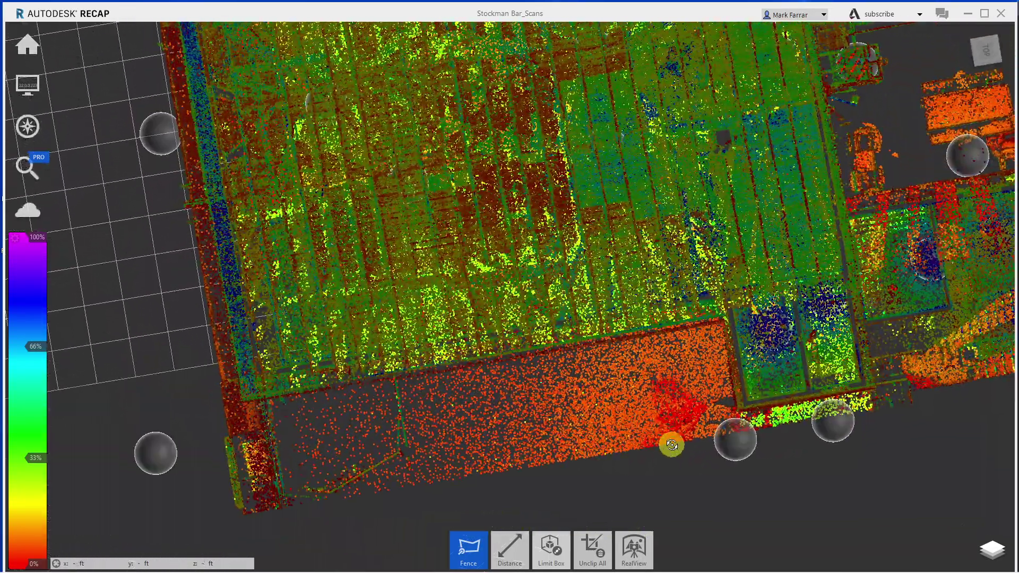
{"action": "scroll", "coordinate": [818, 416], "scroll_direction": "down", "scroll_amount": 1}
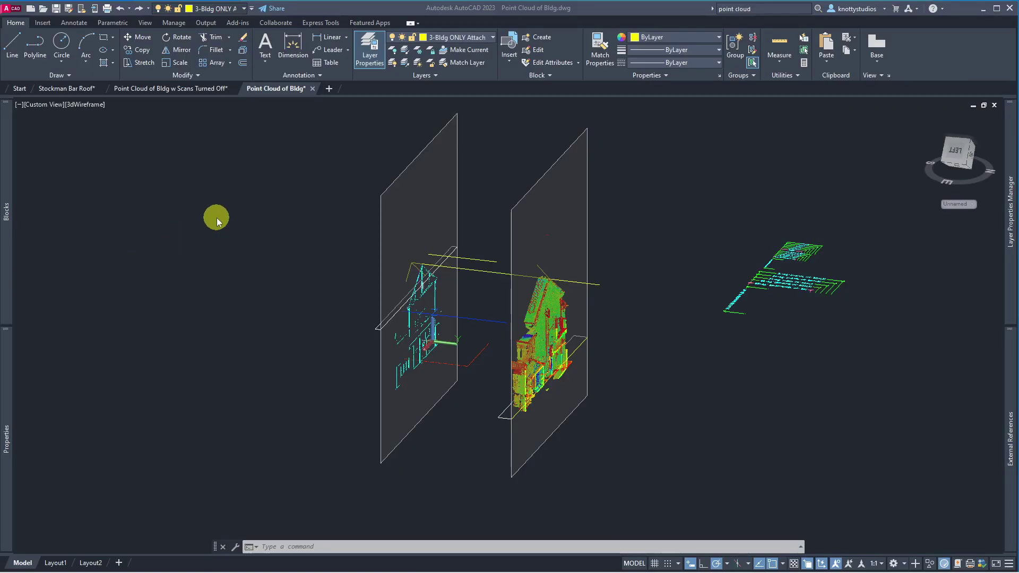
Step: Switch from AutoCAD back to the ReCap window showing the roof from above
{"action": "left_click", "coordinate": [77, 89]}
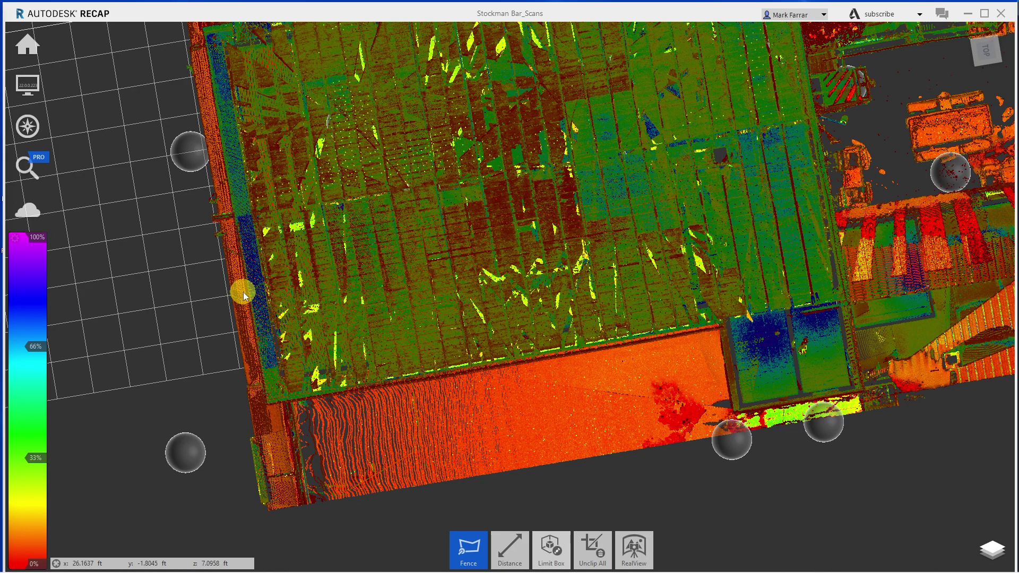
{"action": "mouse_move", "coordinate": [987, 51]}
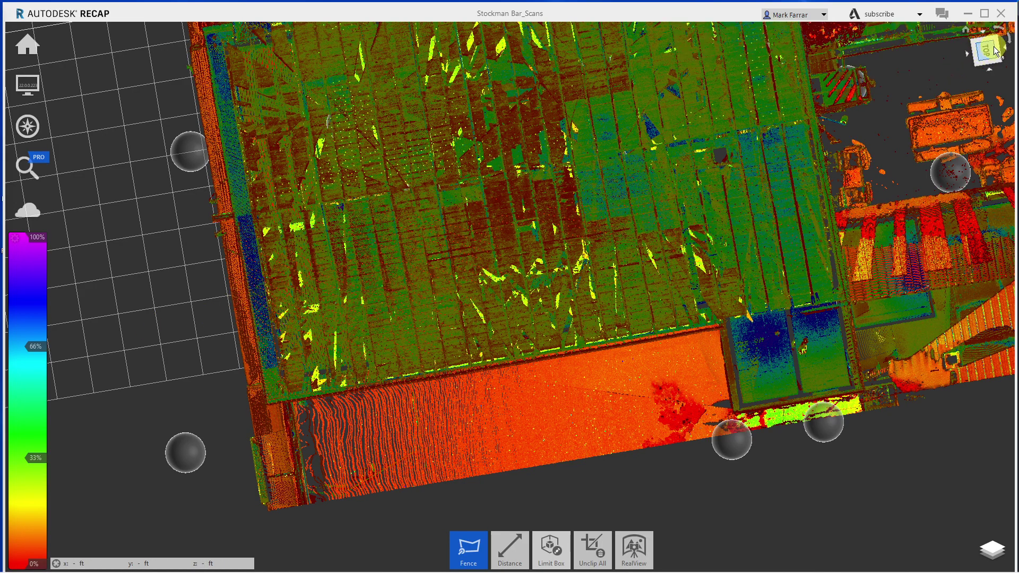
Step: Return to a corner view of the scan and zoom in on the building
{"action": "left_click", "coordinate": [995, 51]}
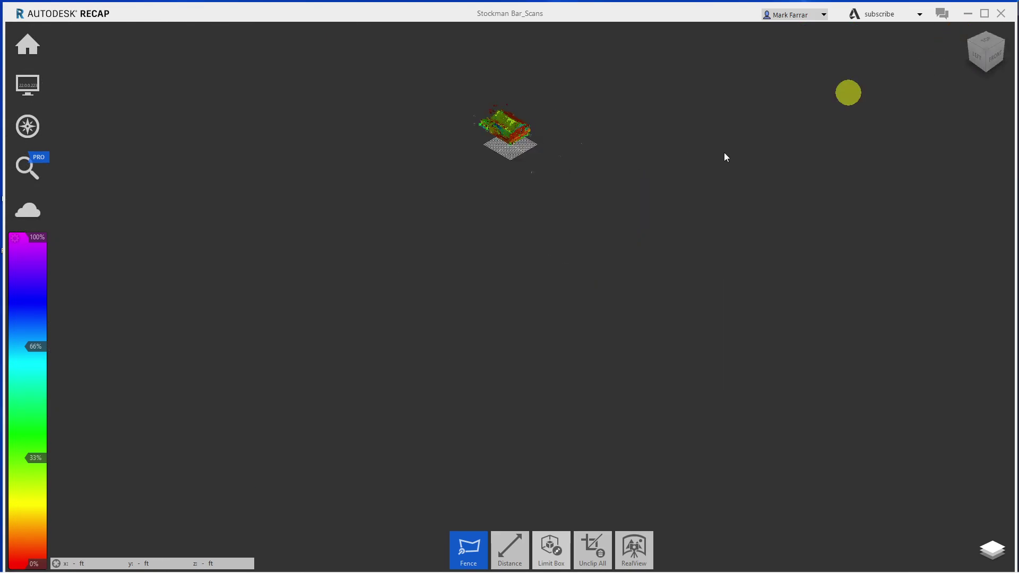
{"action": "scroll", "coordinate": [505, 109], "scroll_direction": "up", "scroll_amount": 2}
{"action": "scroll", "coordinate": [504, 109], "scroll_direction": "up", "scroll_amount": 3}
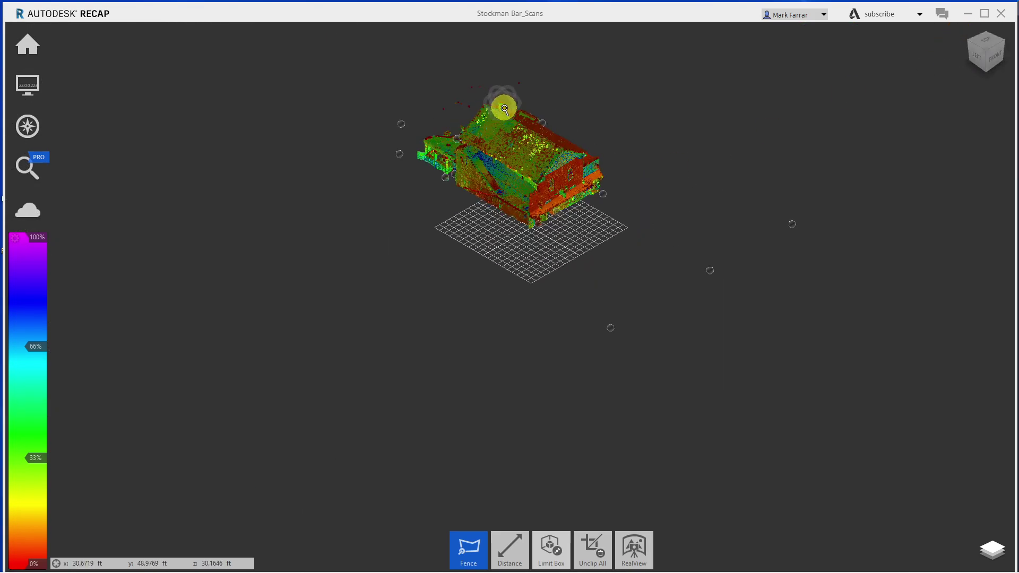
{"action": "scroll", "coordinate": [504, 109], "scroll_direction": "up", "scroll_amount": 2}
{"action": "scroll", "coordinate": [504, 109], "scroll_direction": "up", "scroll_amount": 2}
{"action": "scroll", "coordinate": [505, 108], "scroll_direction": "up", "scroll_amount": 2}
{"action": "scroll", "coordinate": [506, 105], "scroll_direction": "up", "scroll_amount": 2}
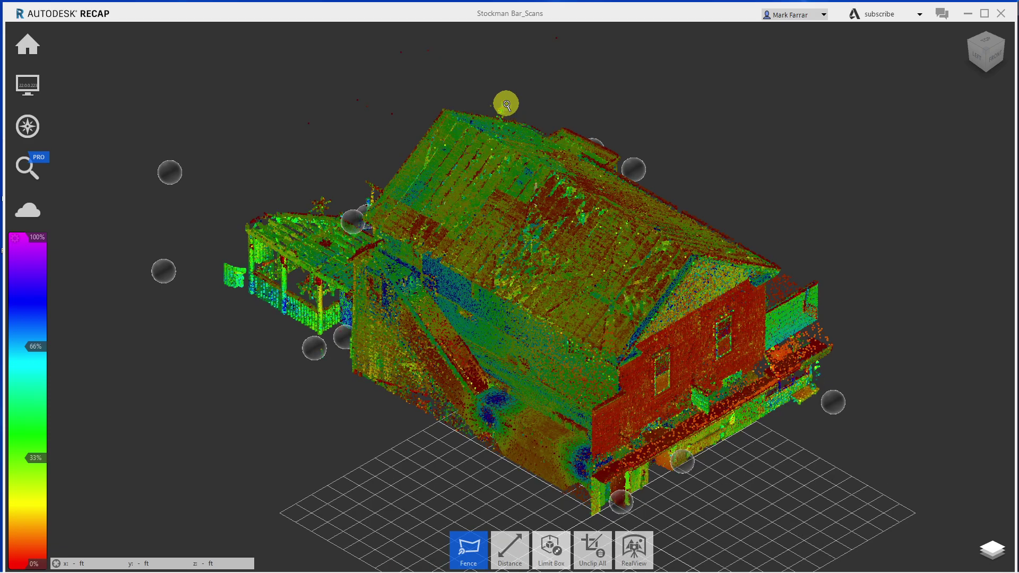
{"action": "scroll", "coordinate": [506, 105], "scroll_direction": "up", "scroll_amount": 2}
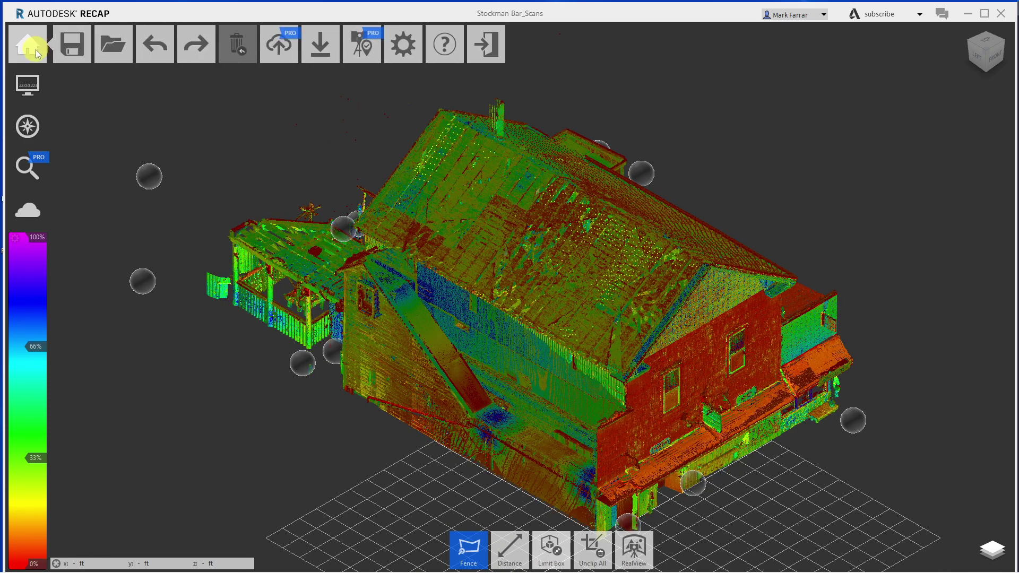
Step: Start Save Project As and browse to the 3D Scan to Edit folder
{"action": "left_click", "coordinate": [72, 93]}
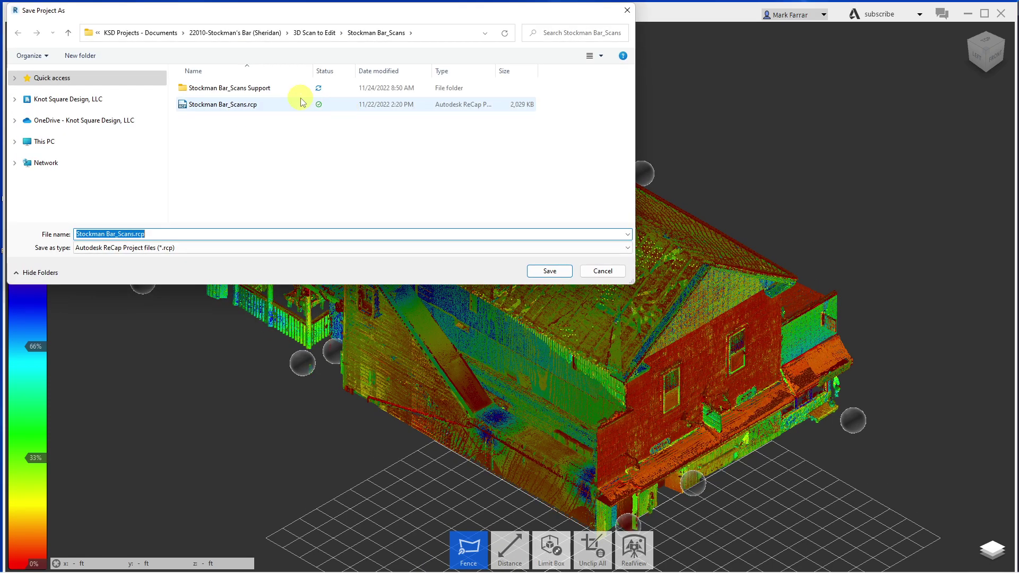
{"action": "left_click", "coordinate": [319, 32]}
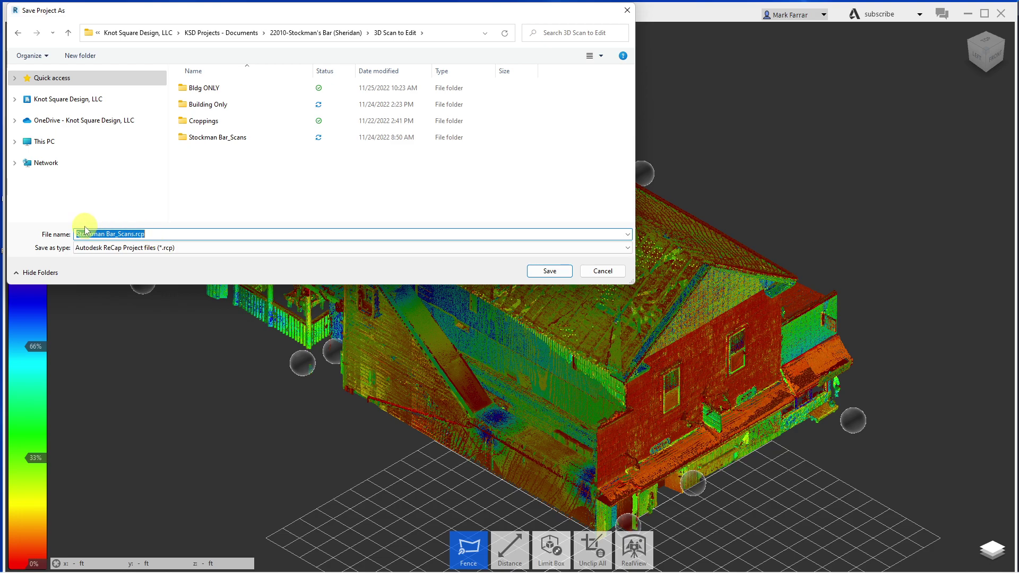
{"action": "left_click", "coordinate": [314, 32]}
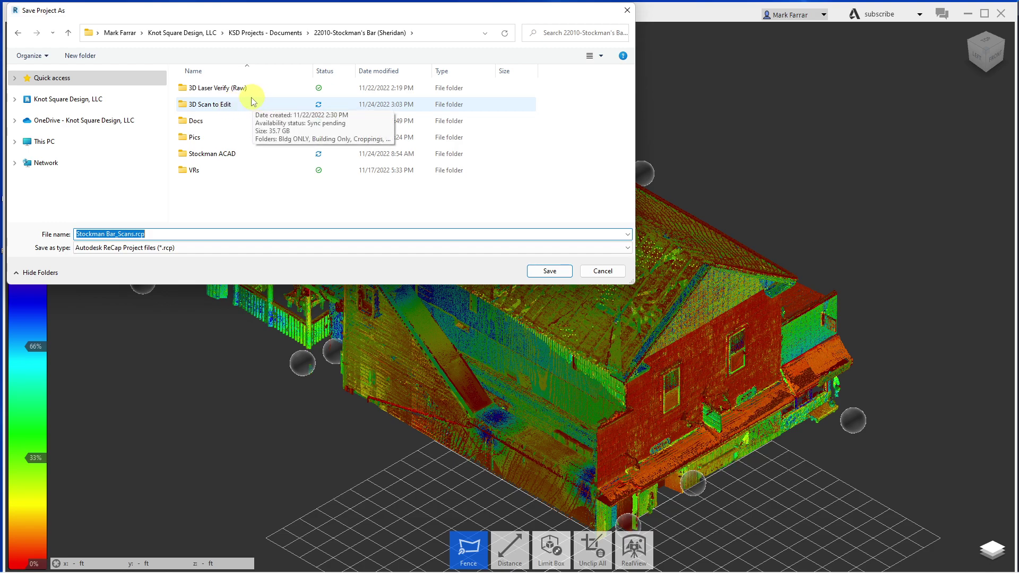
{"action": "double_click", "coordinate": [211, 104]}
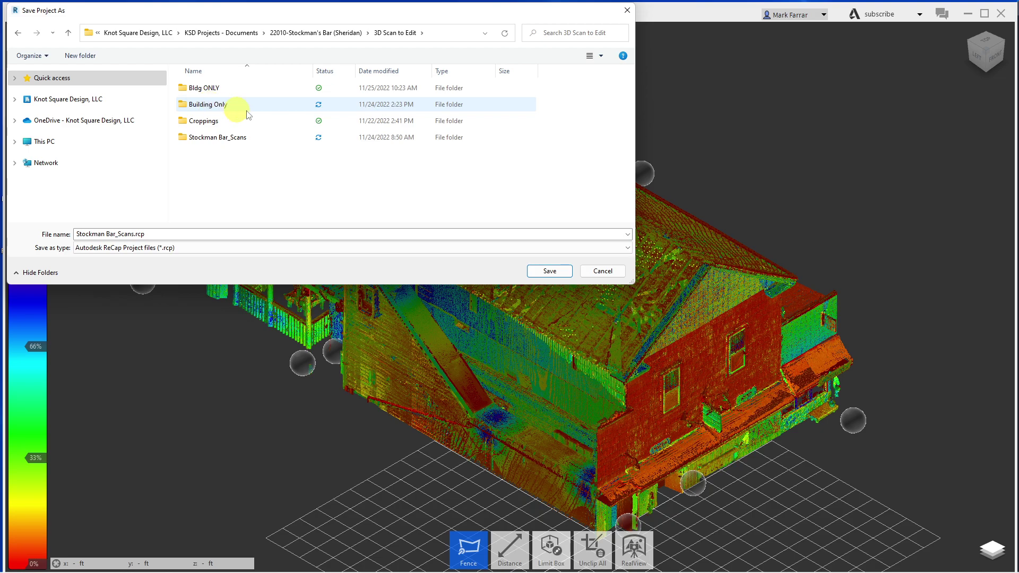
Step: Create a Lesson folder there and save the project into it as Stockman Bar_Lesson.rcp
{"action": "left_click", "coordinate": [72, 62]}
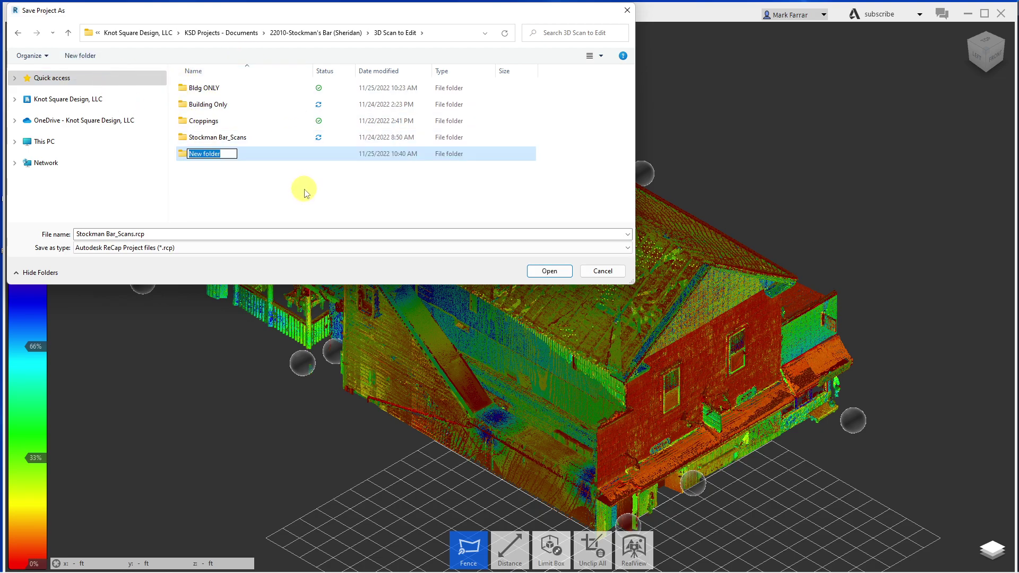
{"action": "type", "text": "Lesson"}
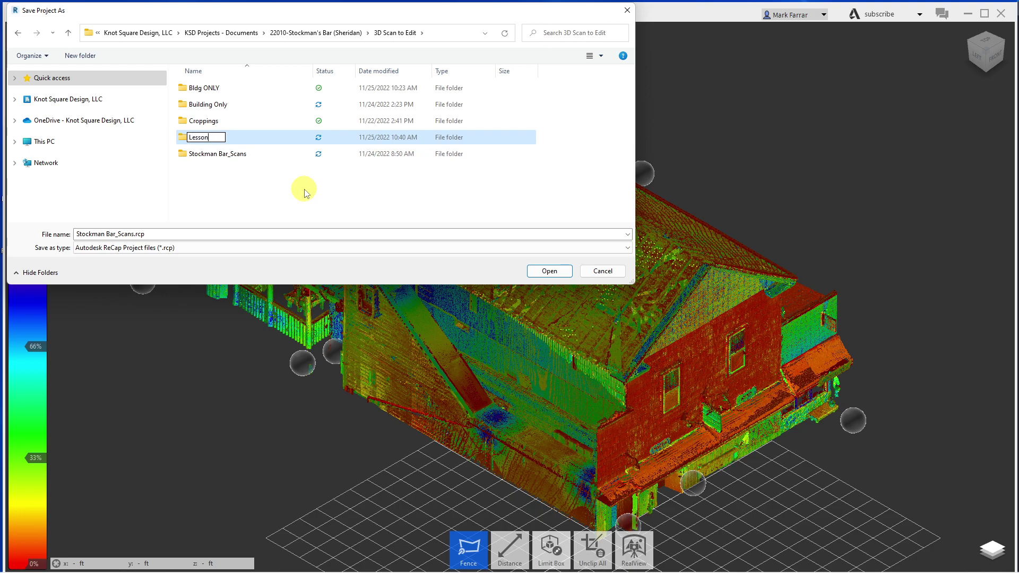
{"action": "left_click", "coordinate": [182, 139]}
{"action": "double_click", "coordinate": [182, 139]}
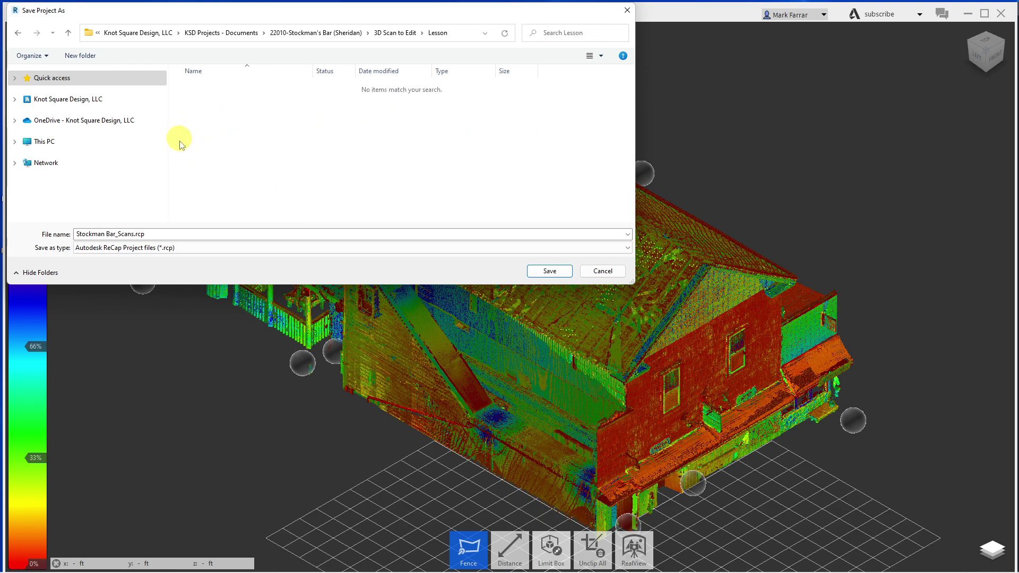
{"action": "triple_click", "coordinate": [130, 234]}
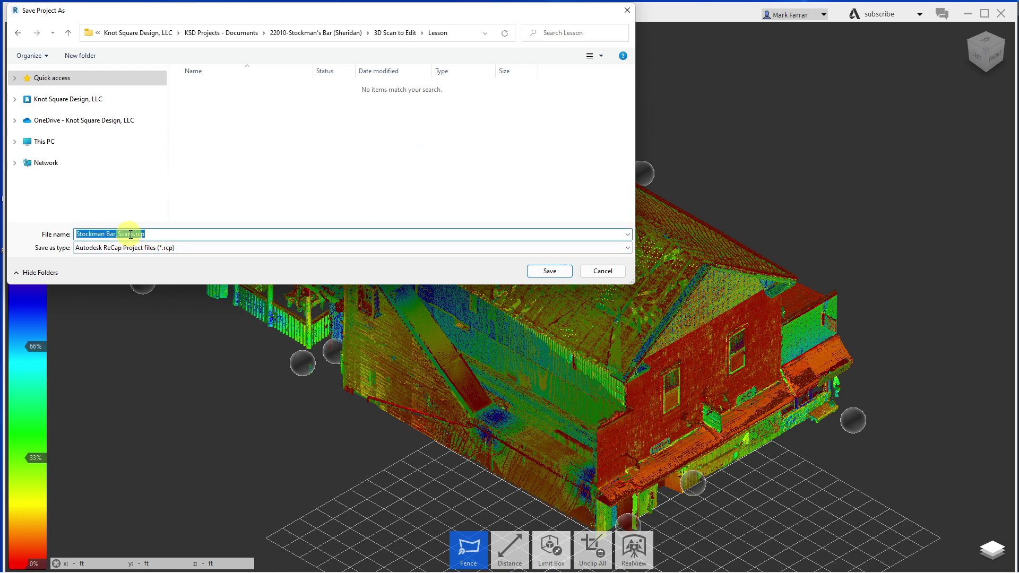
{"action": "left_click_drag", "start_coordinate": [134, 234], "coordinate": [121, 233]}
{"action": "type", "text": "_Lesso"}
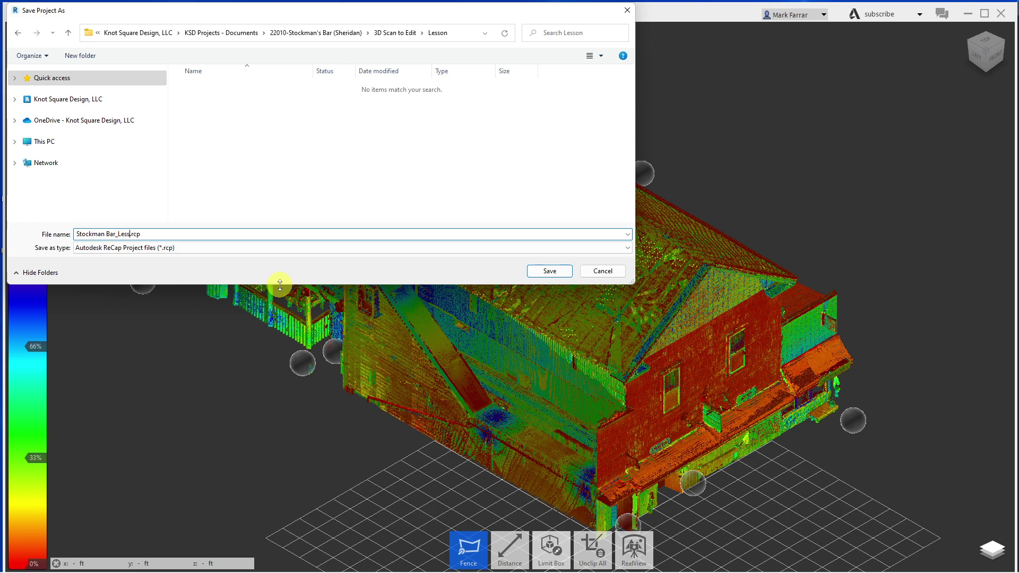
{"action": "left_click", "coordinate": [565, 272]}
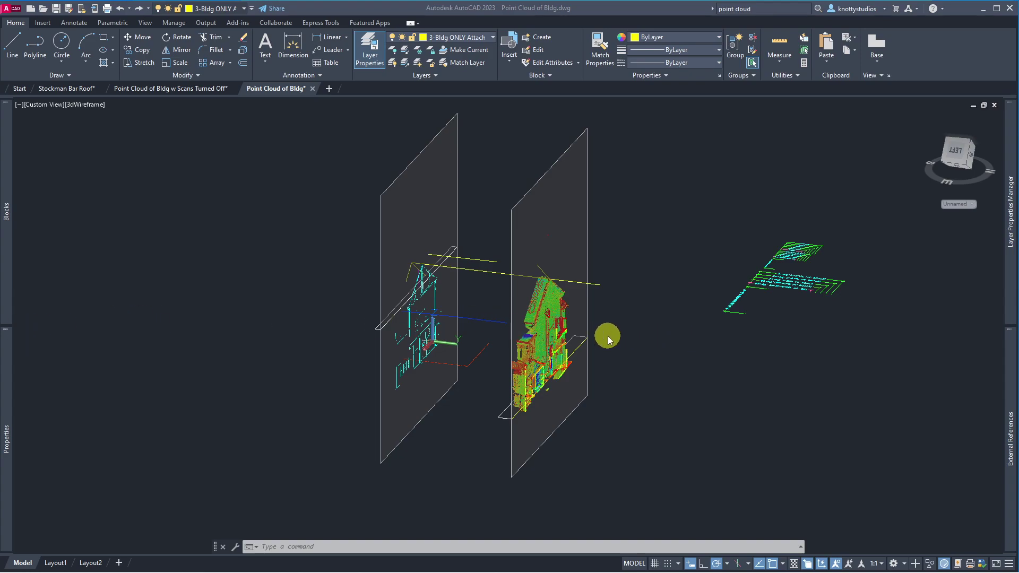
Step: Choose 3D Modeling from the status-bar Workspace Switching list
{"action": "scroll", "coordinate": [536, 327], "scroll_direction": "up", "scroll_amount": 2}
{"action": "scroll", "coordinate": [520, 326], "scroll_direction": "down", "scroll_amount": 8}
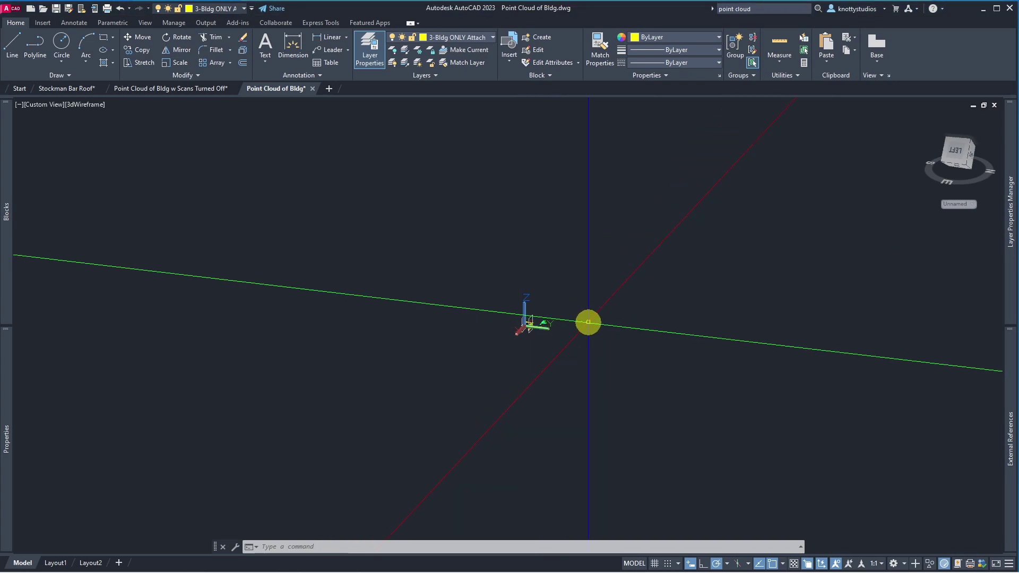
{"action": "scroll", "coordinate": [551, 318], "scroll_direction": "up", "scroll_amount": 2}
{"action": "scroll", "coordinate": [141, 320], "scroll_direction": "up", "scroll_amount": 8}
{"action": "scroll", "coordinate": [148, 318], "scroll_direction": "down", "scroll_amount": 4}
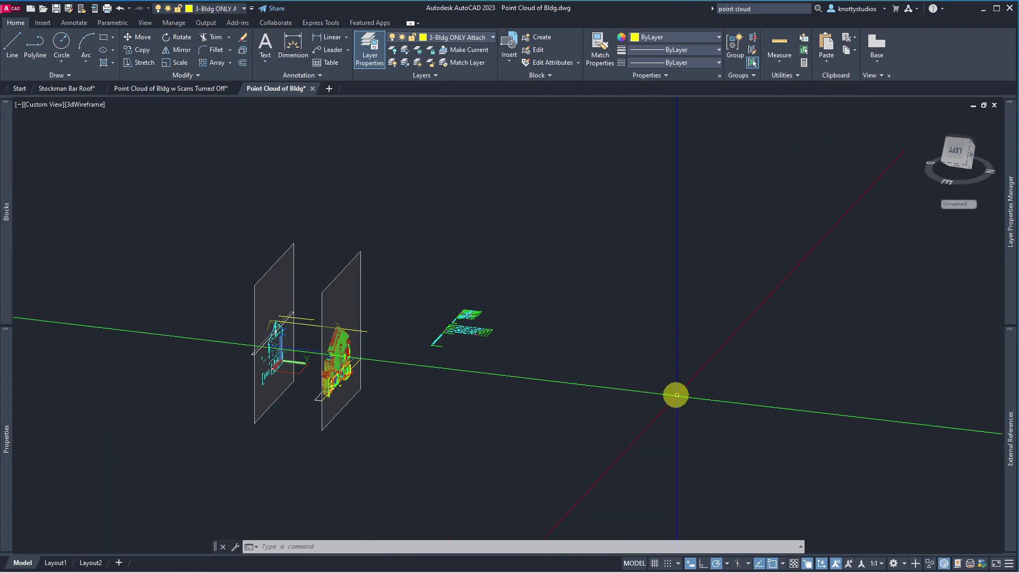
{"action": "left_click", "coordinate": [900, 567]}
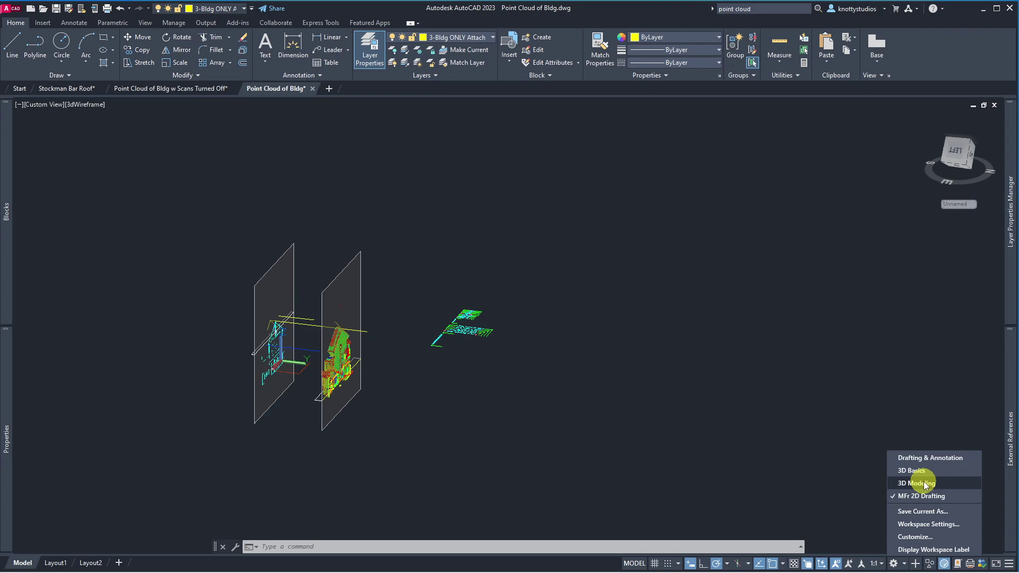
{"action": "left_click", "coordinate": [924, 484]}
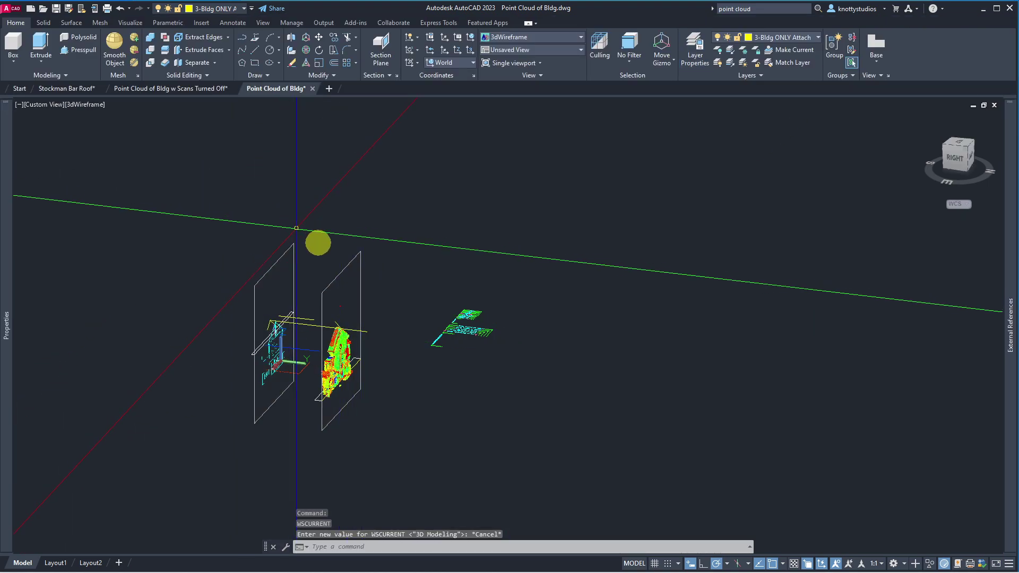
Step: Select the building point cloud and highlight Stockman_Bar_Bldg in the Point Cloud Manager
{"action": "scroll", "coordinate": [310, 393], "scroll_direction": "up", "scroll_amount": 2}
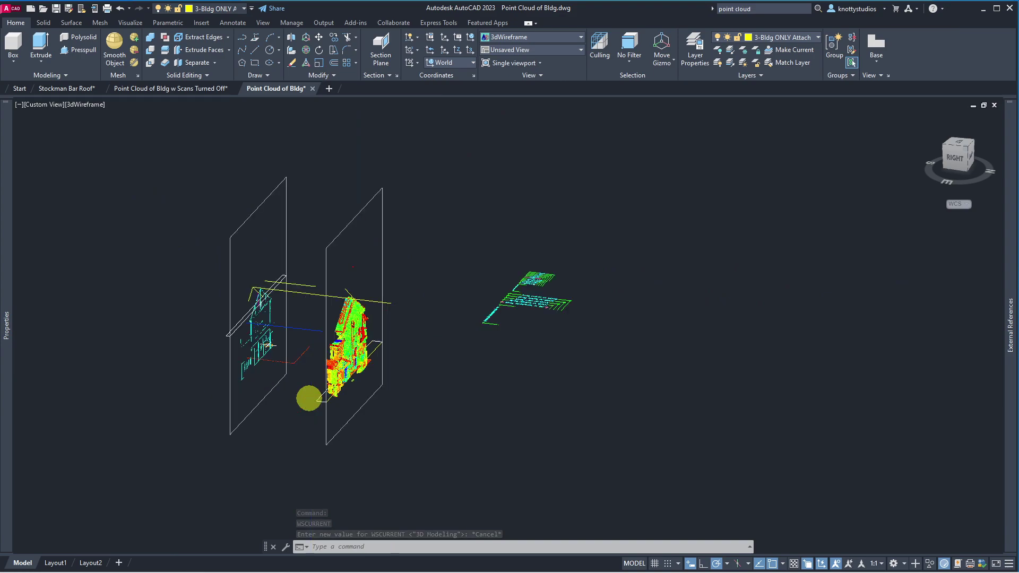
{"action": "scroll", "coordinate": [310, 394], "scroll_direction": "up", "scroll_amount": 3}
{"action": "scroll", "coordinate": [310, 394], "scroll_direction": "down", "scroll_amount": 2}
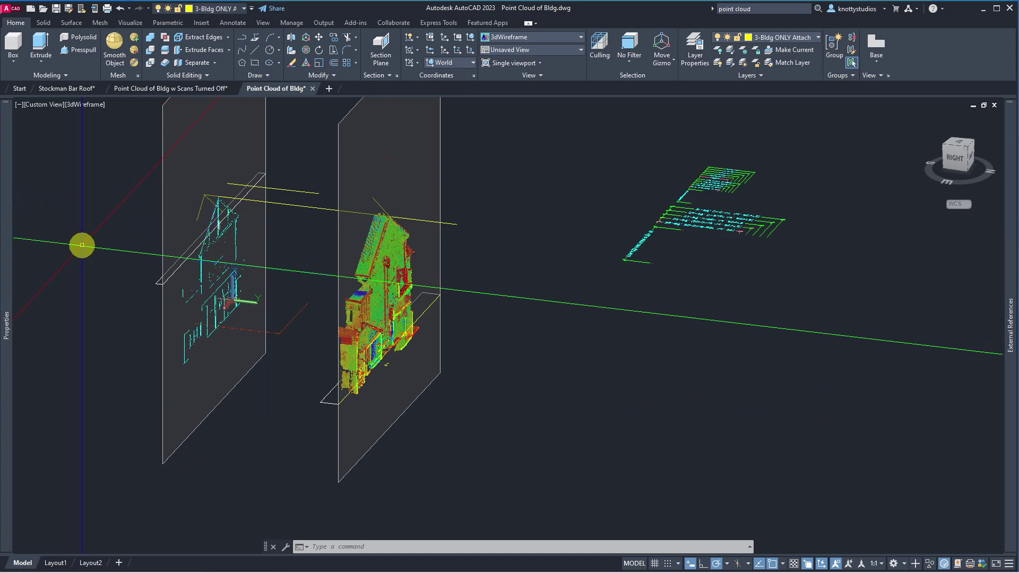
{"action": "left_click", "coordinate": [378, 269]}
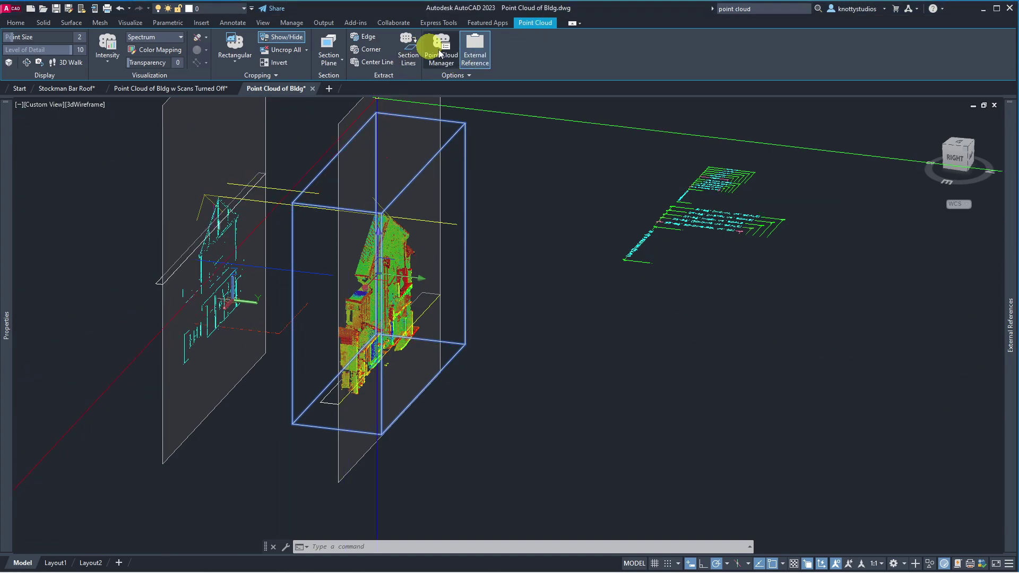
{"action": "left_click", "coordinate": [439, 53]}
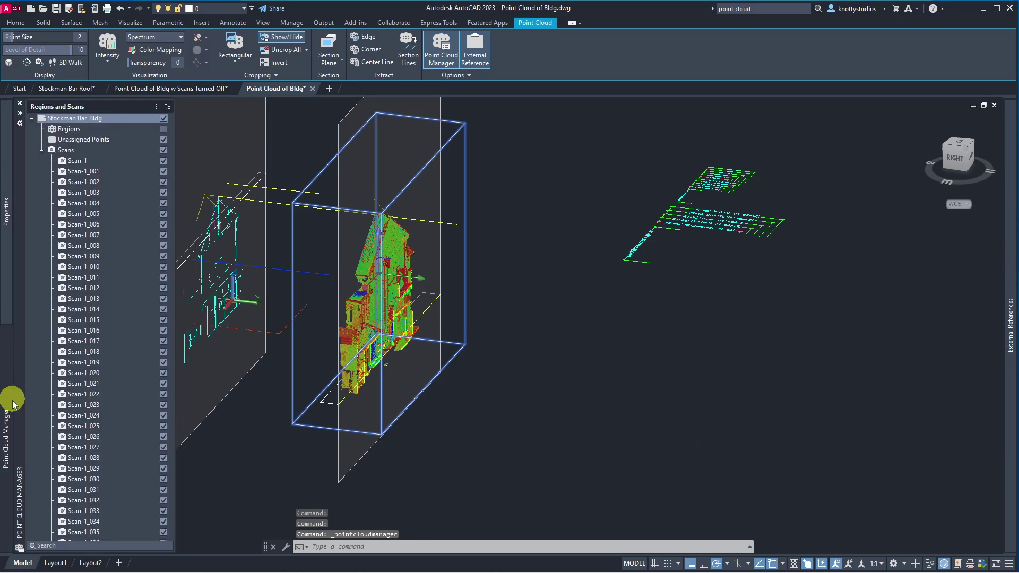
{"action": "mouse_move", "coordinate": [7, 438]}
{"action": "left_click", "coordinate": [96, 119]}
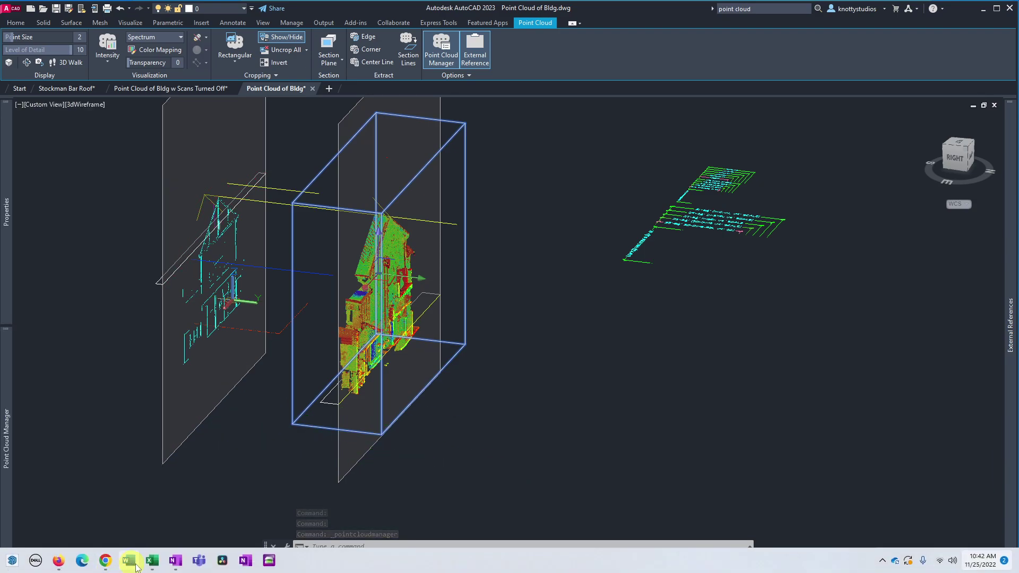
{"action": "left_click", "coordinate": [183, 511]}
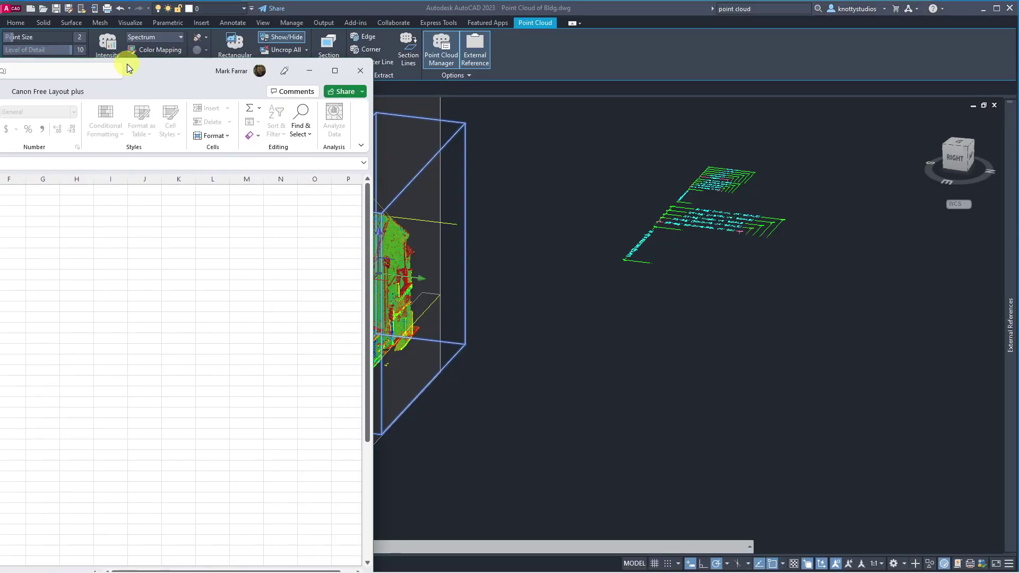
{"action": "left_click_drag", "start_coordinate": [125, 64], "coordinate": [593, 18]}
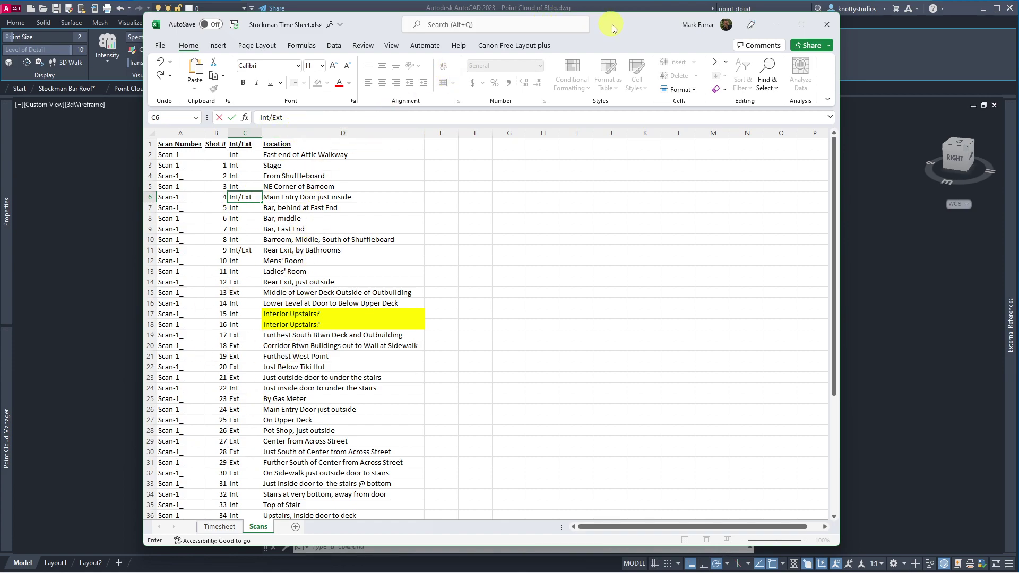
{"action": "left_click_drag", "start_coordinate": [614, 23], "coordinate": [163, 23]}
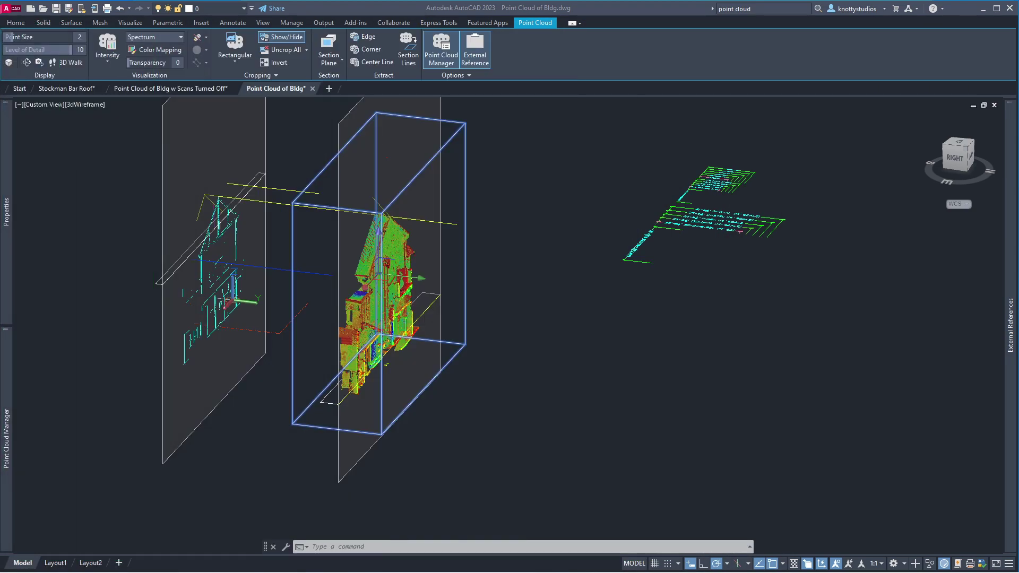
Step: Switch off scans Scan-1 through Scan-1_010 in the Point Cloud Manager scan list
{"action": "left_click", "coordinate": [3, 407]}
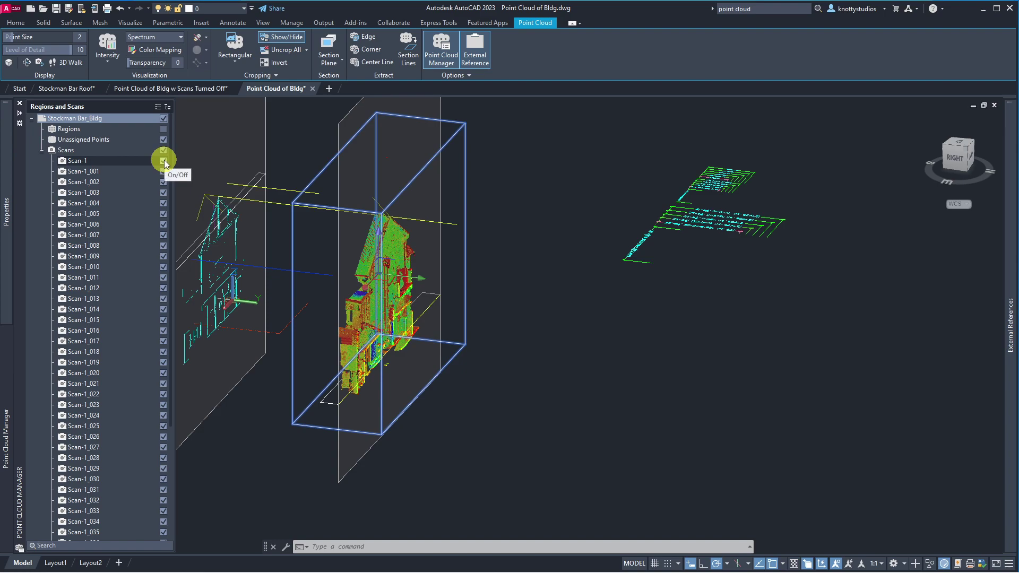
{"action": "left_click", "coordinate": [164, 161]}
{"action": "left_click", "coordinate": [164, 171]}
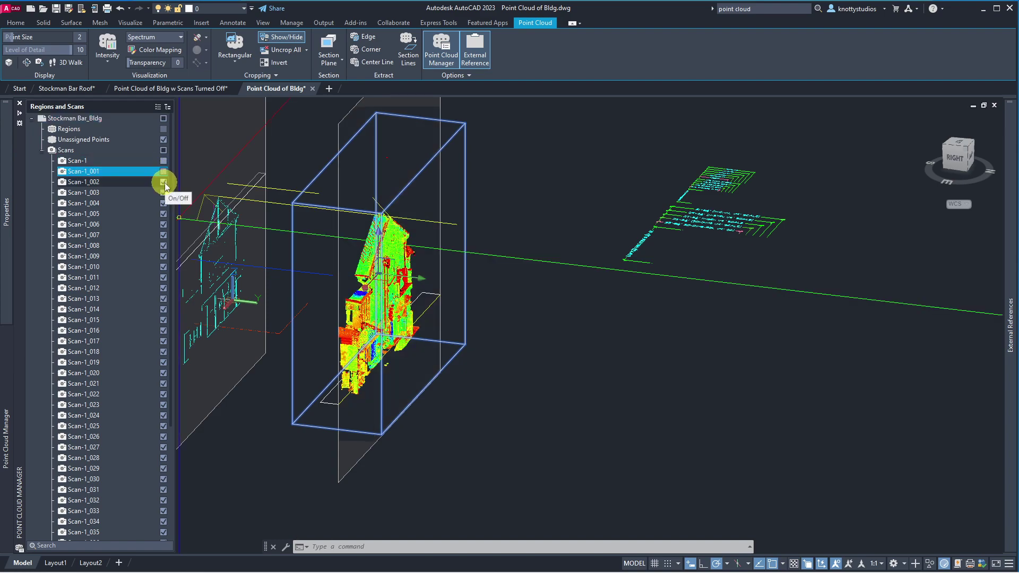
{"action": "left_click", "coordinate": [164, 182]}
{"action": "left_click", "coordinate": [164, 193]}
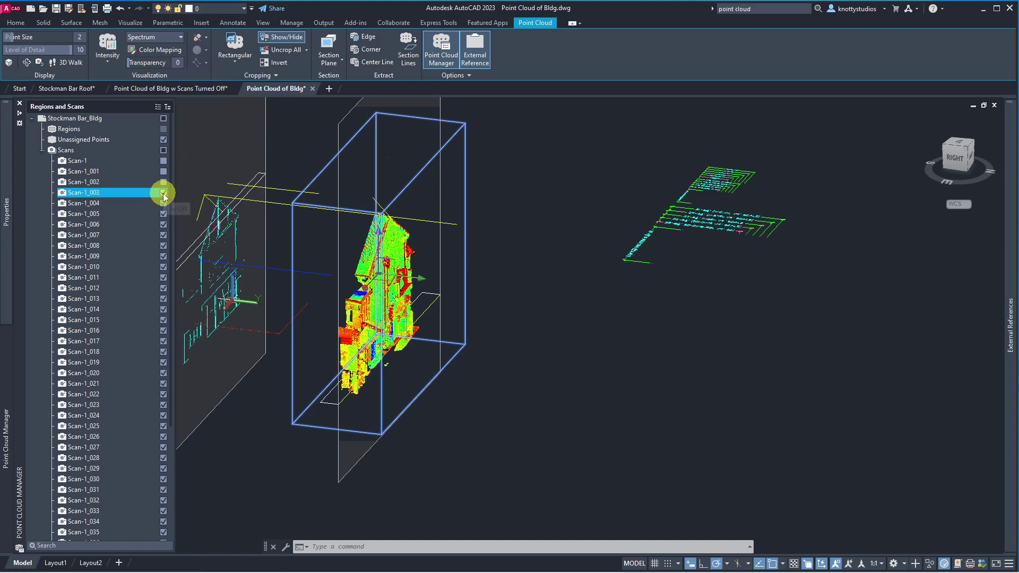
{"action": "left_click", "coordinate": [164, 203]}
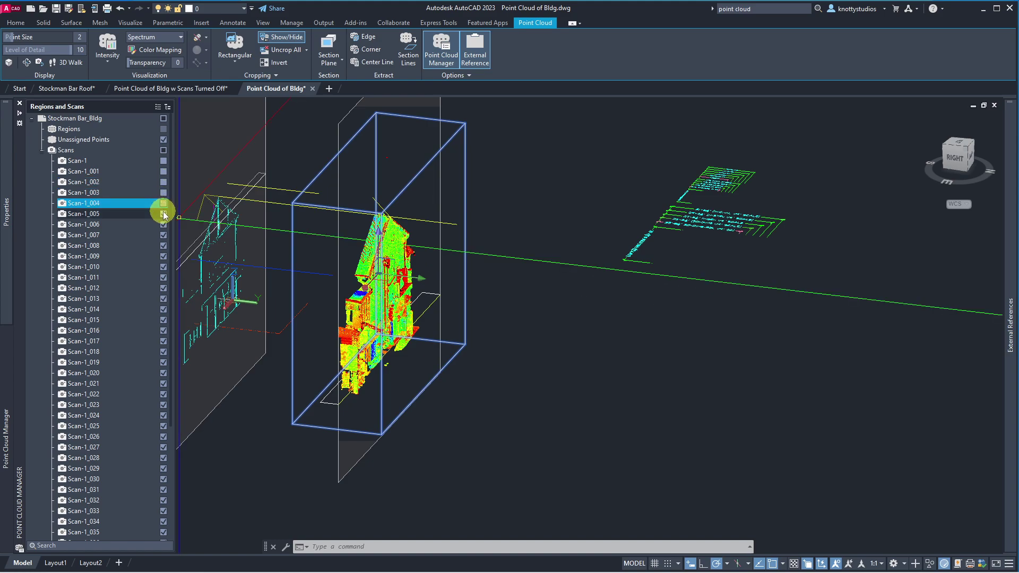
{"action": "left_click", "coordinate": [163, 214]}
{"action": "left_click", "coordinate": [164, 235]}
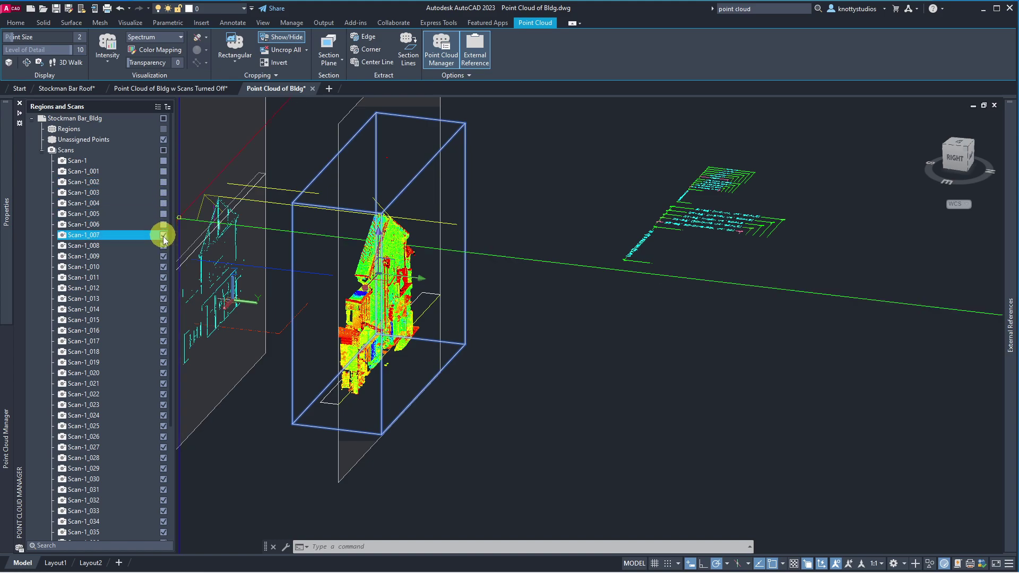
{"action": "left_click", "coordinate": [164, 246]}
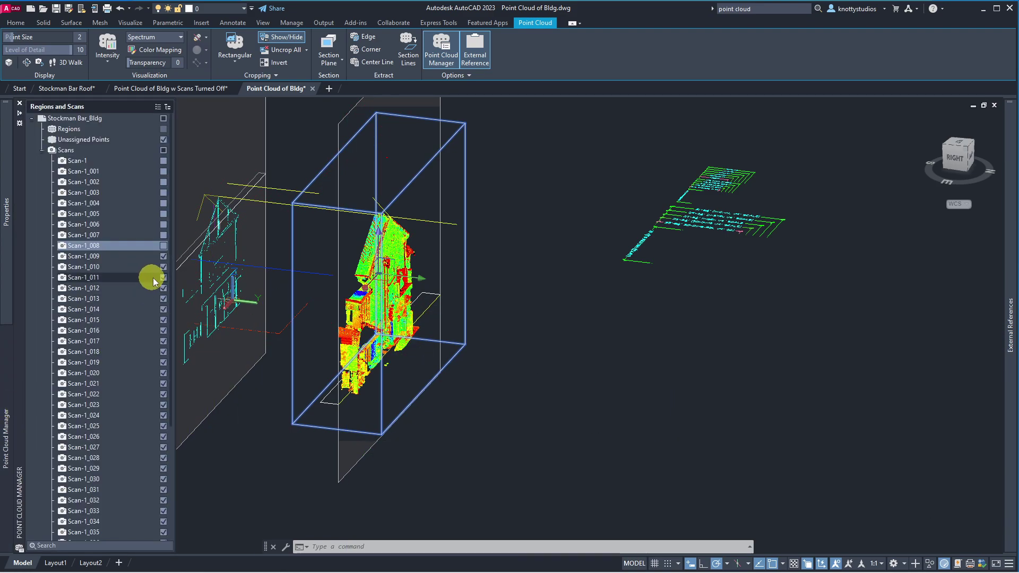
{"action": "left_click", "coordinate": [163, 267]}
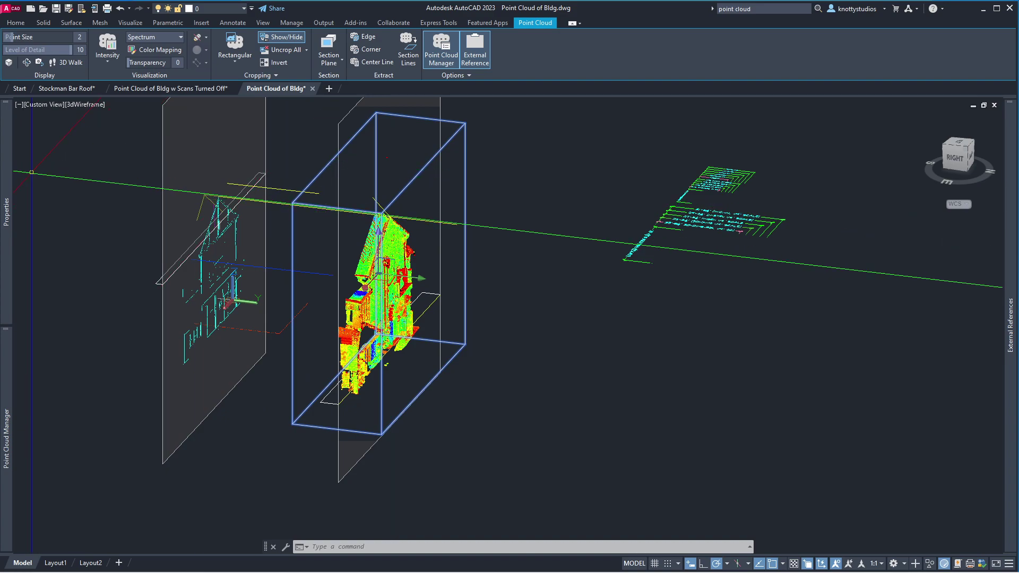
Step: Reselect the section plane and toggle Live Section off to show the full building
{"action": "left_click", "coordinate": [340, 402]}
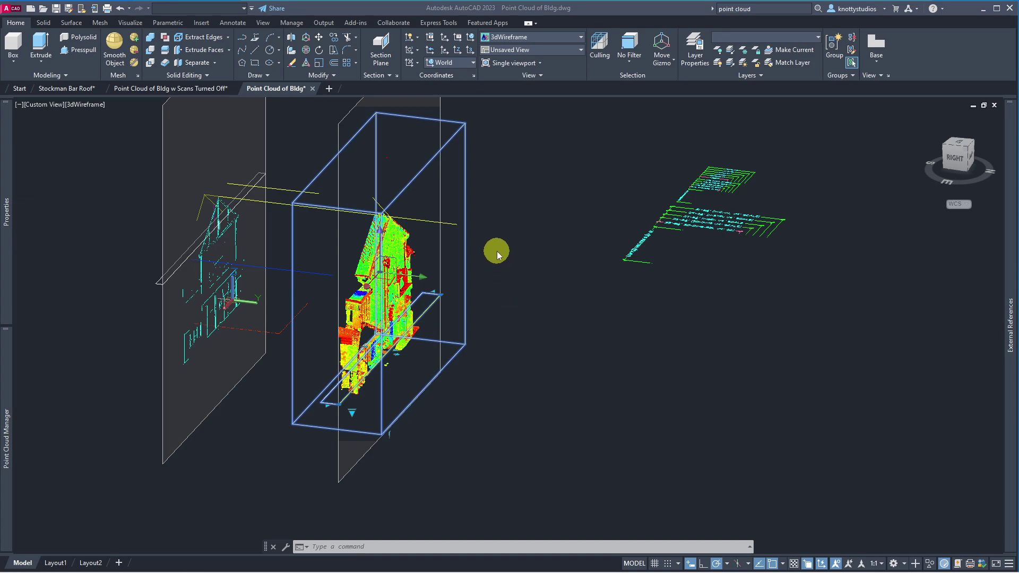
{"action": "key", "text": "Escape"}
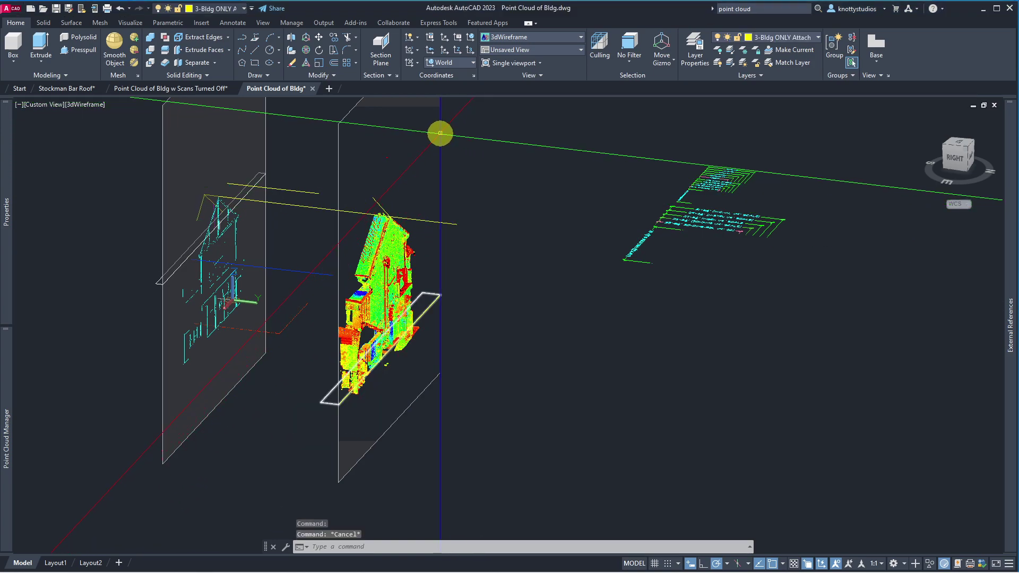
{"action": "left_click", "coordinate": [440, 133]}
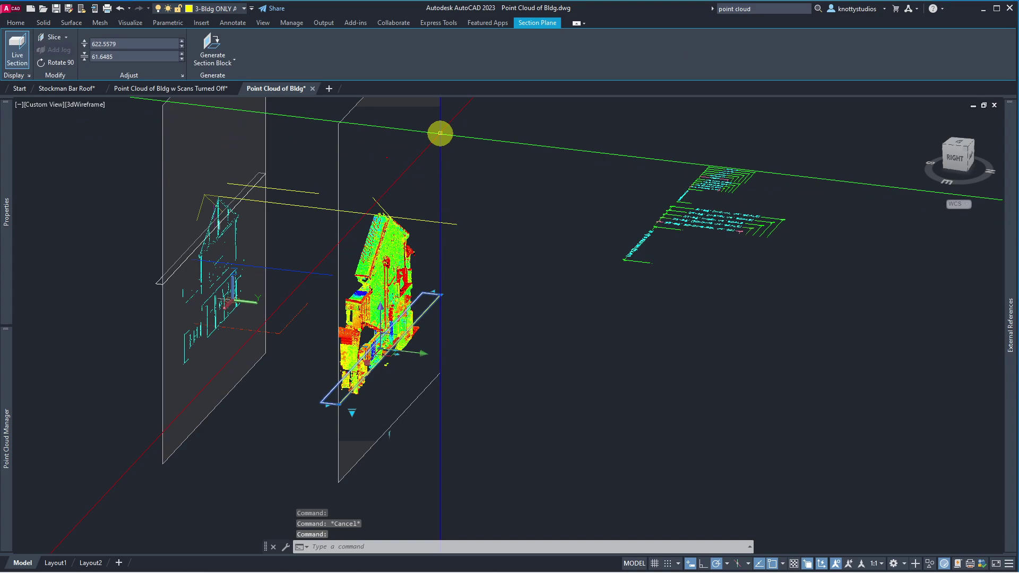
{"action": "left_click", "coordinate": [10, 57]}
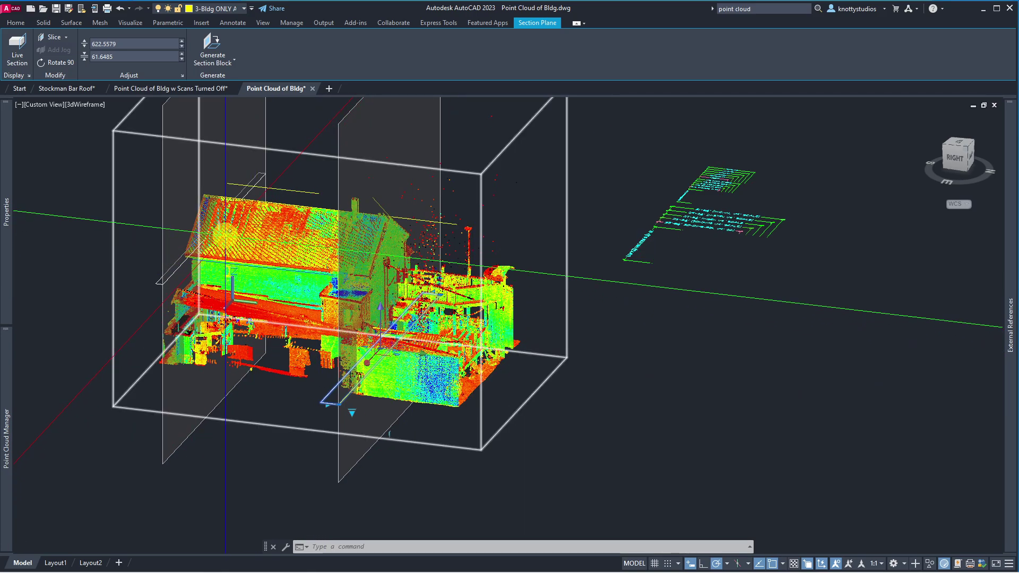
Step: Switch off scans Scan-1_014, Scan-1_015 and Scan-1_016
{"action": "scroll", "coordinate": [200, 262], "scroll_direction": "up", "scroll_amount": 3}
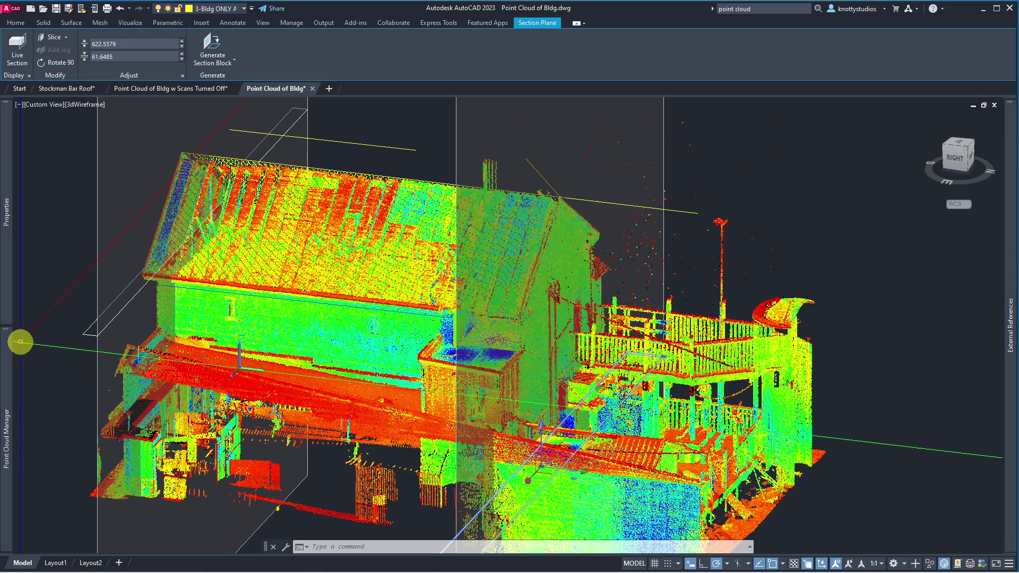
{"action": "mouse_move", "coordinate": [6, 438]}
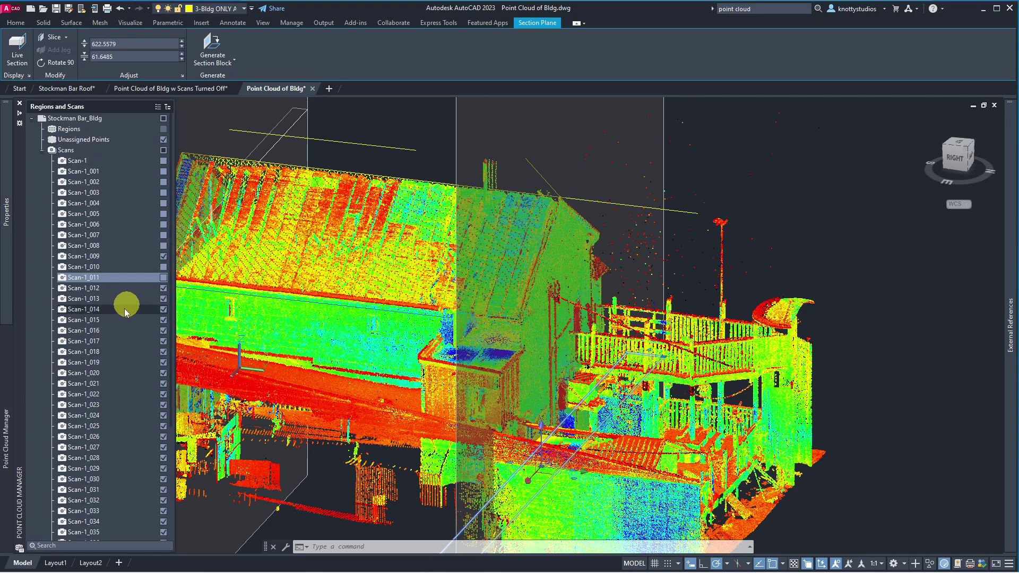
{"action": "left_click", "coordinate": [163, 309]}
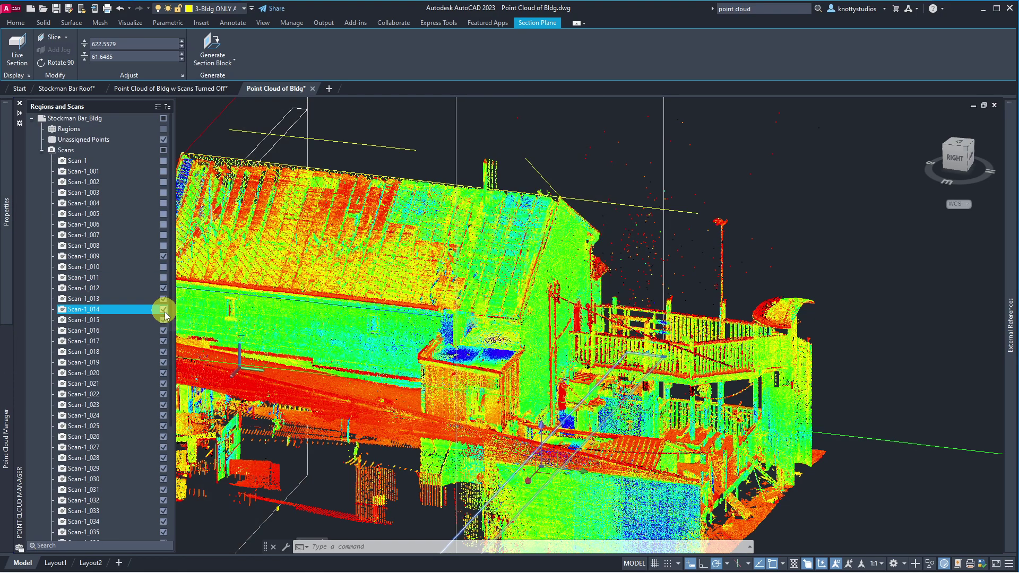
{"action": "left_click", "coordinate": [163, 320]}
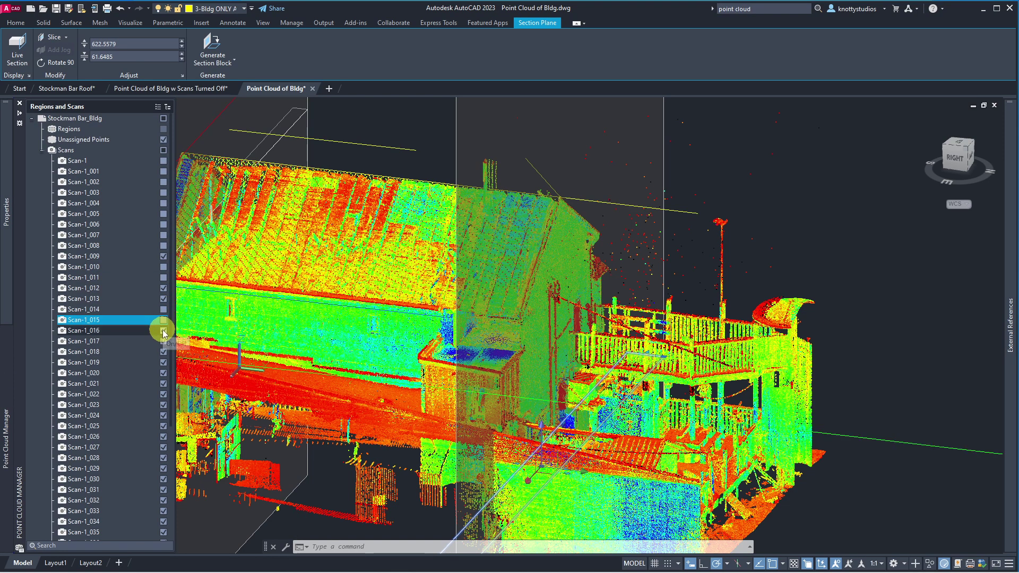
{"action": "left_click", "coordinate": [164, 331]}
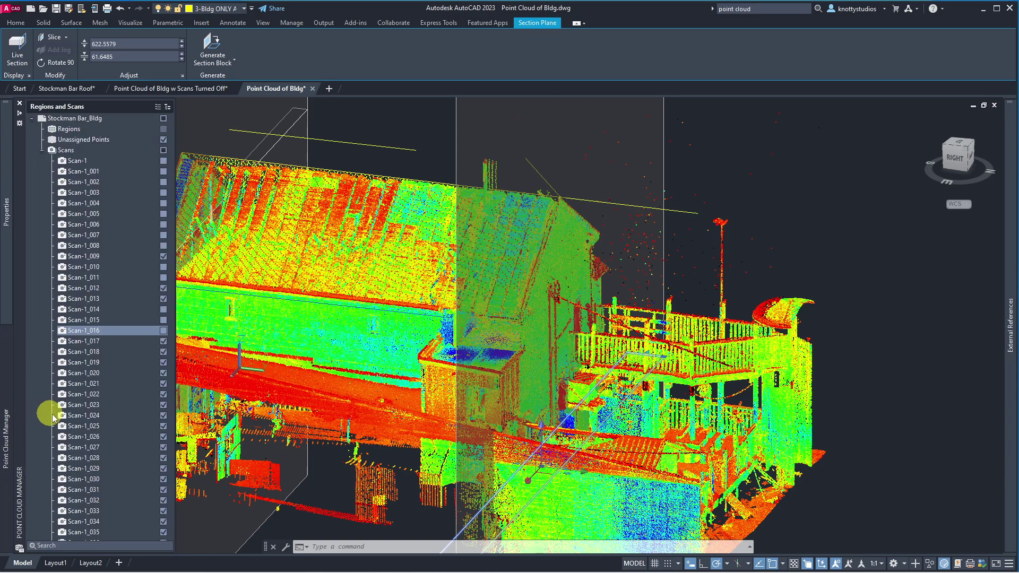
Step: Switch off Scan-1_043 through Scan-1_050, then let the Point Cloud Manager auto-hide
{"action": "scroll", "coordinate": [64, 416], "scroll_direction": "down", "scroll_amount": 3}
{"action": "scroll", "coordinate": [66, 424], "scroll_direction": "down", "scroll_amount": 3}
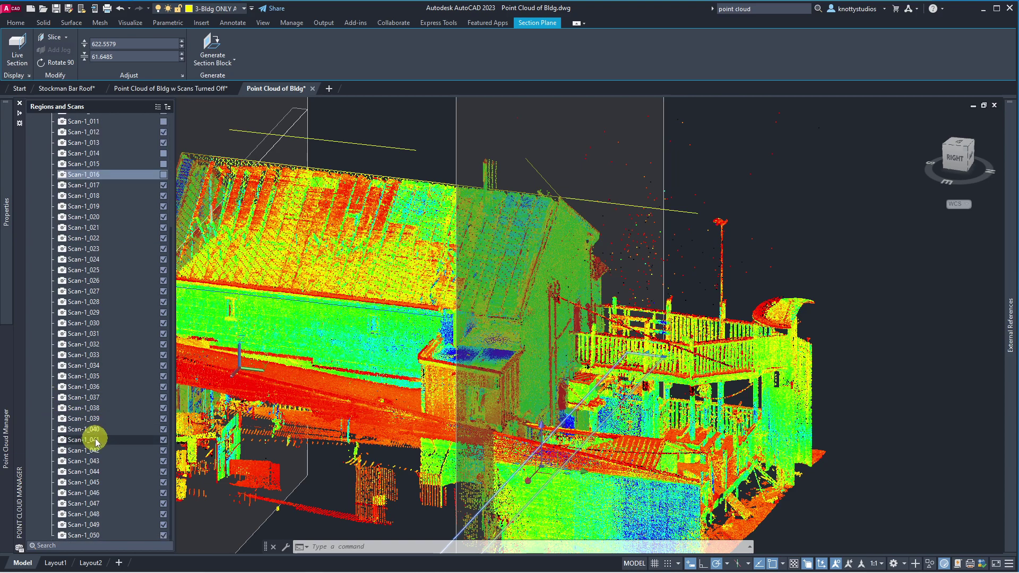
{"action": "left_click", "coordinate": [162, 472]}
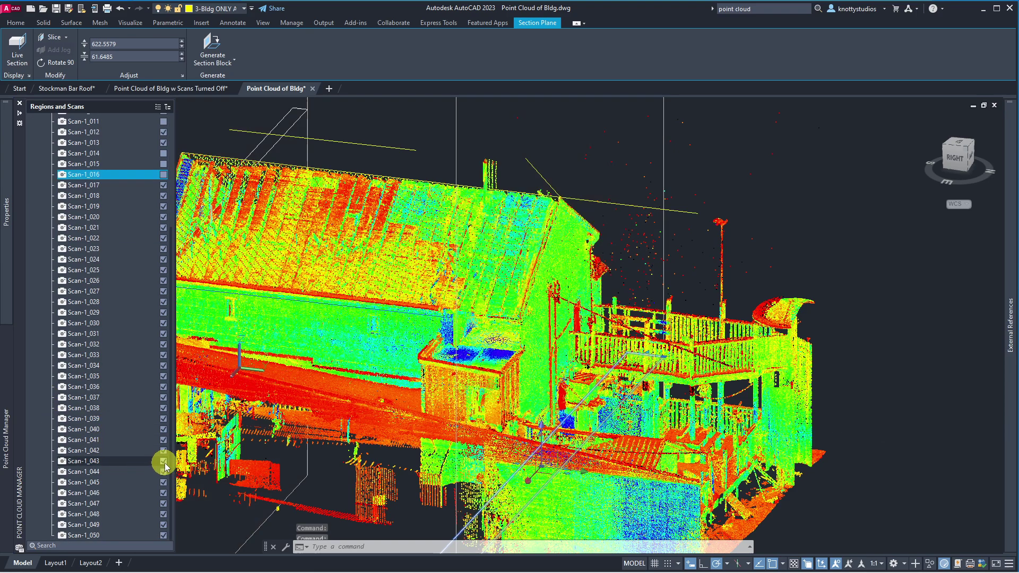
{"action": "left_click", "coordinate": [164, 483]}
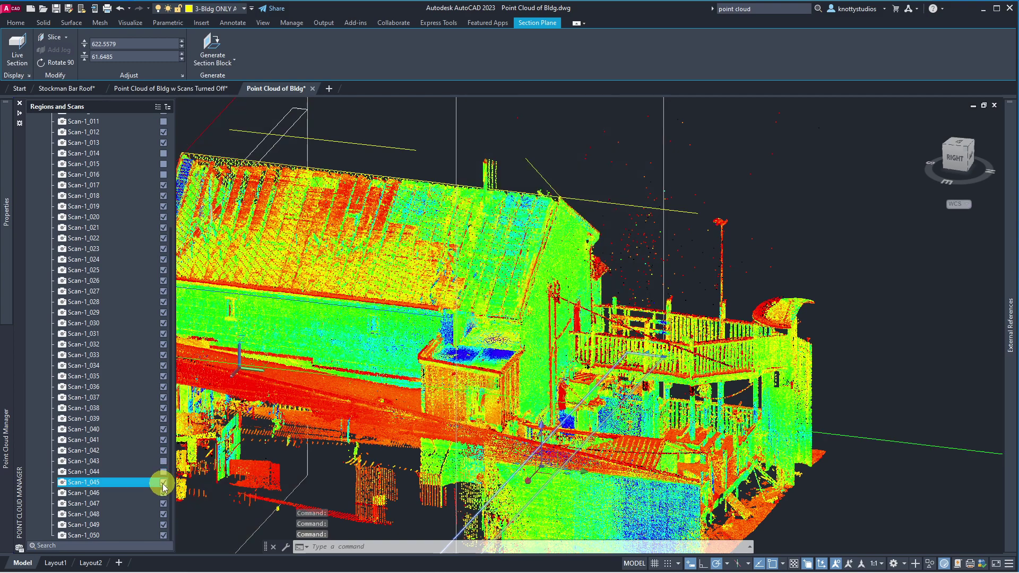
{"action": "left_click", "coordinate": [163, 492]}
{"action": "left_click", "coordinate": [163, 504]}
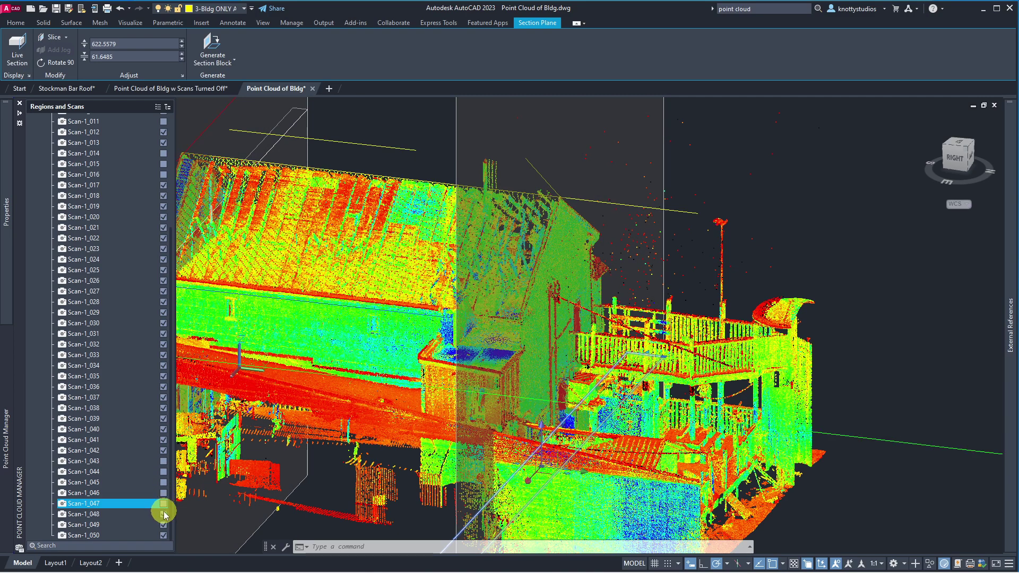
{"action": "left_click", "coordinate": [164, 524]}
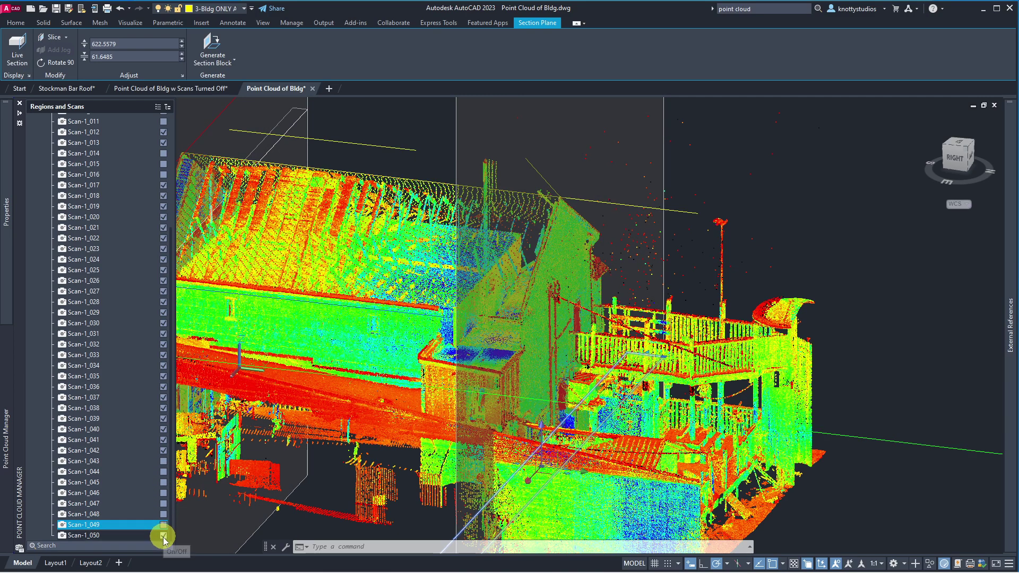
{"action": "left_click", "coordinate": [552, 163]}
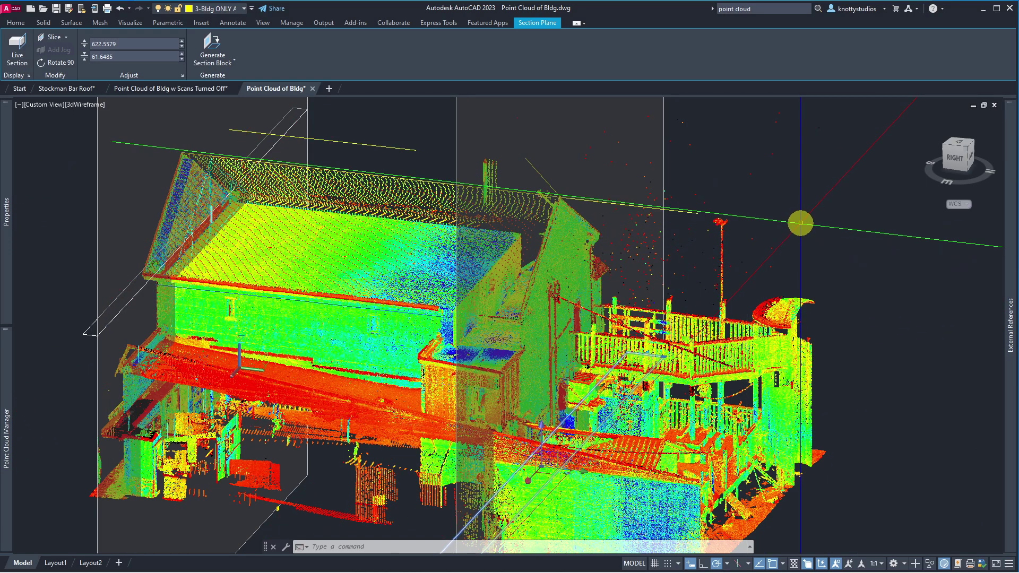
Step: Orbit and zoom around the building inside its section box
{"action": "mouse_move", "coordinate": [800, 221]}
{"action": "middle_mouse_down", "text": "shift"}
{"action": "mouse_move", "coordinate": [711, 237]}
{"action": "mouse_move", "coordinate": [348, 239]}
{"action": "middle_mouse_up", "text": "shift"}
{"action": "scroll", "coordinate": [352, 243], "scroll_direction": "down", "scroll_amount": 5}
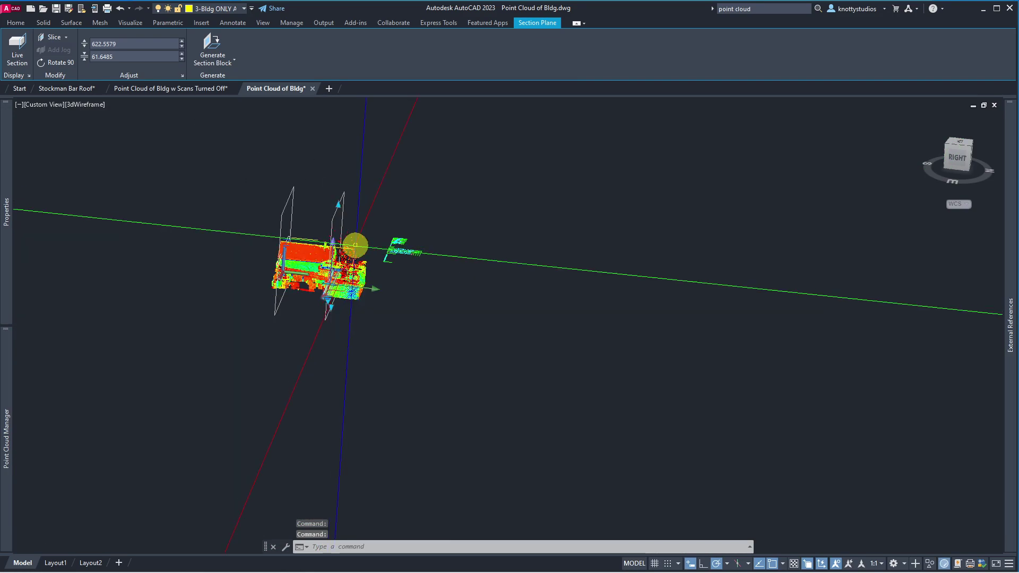
{"action": "mouse_move", "coordinate": [412, 250]}
{"action": "middle_mouse_down", "text": "shift"}
{"action": "mouse_move", "coordinate": [297, 265]}
{"action": "mouse_move", "coordinate": [509, 247]}
{"action": "mouse_move", "coordinate": [321, 281]}
{"action": "mouse_move", "coordinate": [582, 313]}
{"action": "mouse_move", "coordinate": [528, 323]}
{"action": "mouse_move", "coordinate": [313, 307]}
{"action": "middle_mouse_up", "text": "shift"}
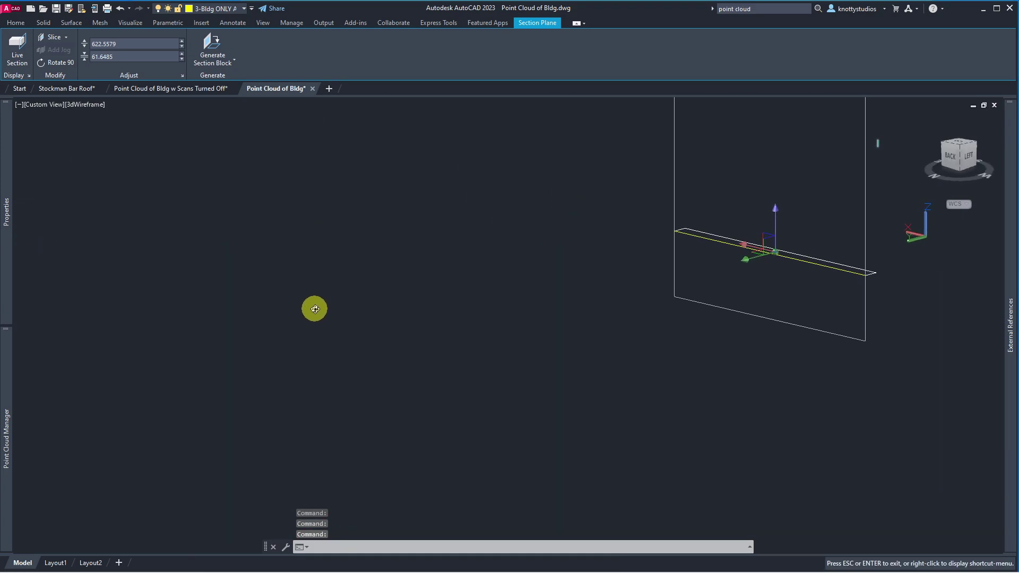
{"action": "scroll", "coordinate": [383, 289], "scroll_direction": "down", "scroll_amount": 5}
{"action": "scroll", "coordinate": [383, 289], "scroll_direction": "up", "scroll_amount": 5}
{"action": "mouse_move", "coordinate": [393, 266]}
{"action": "middle_mouse_down", "text": "shift"}
{"action": "mouse_move", "coordinate": [341, 367]}
{"action": "mouse_move", "coordinate": [378, 271]}
{"action": "mouse_move", "coordinate": [337, 391]}
{"action": "middle_mouse_up", "text": "shift"}
{"action": "scroll", "coordinate": [337, 392], "scroll_direction": "up", "scroll_amount": 5}
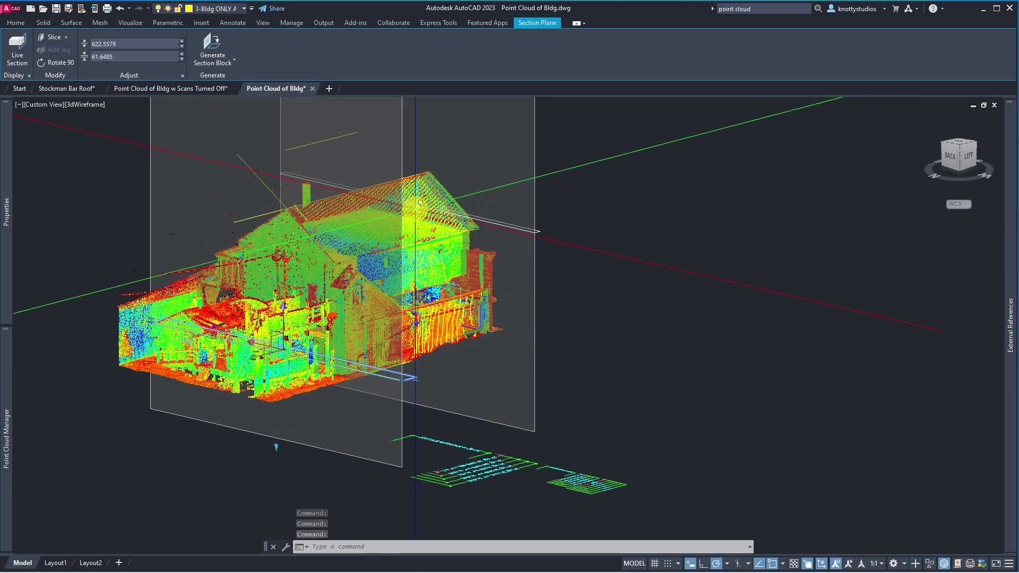
{"action": "scroll", "coordinate": [337, 392], "scroll_direction": "up", "scroll_amount": 2}
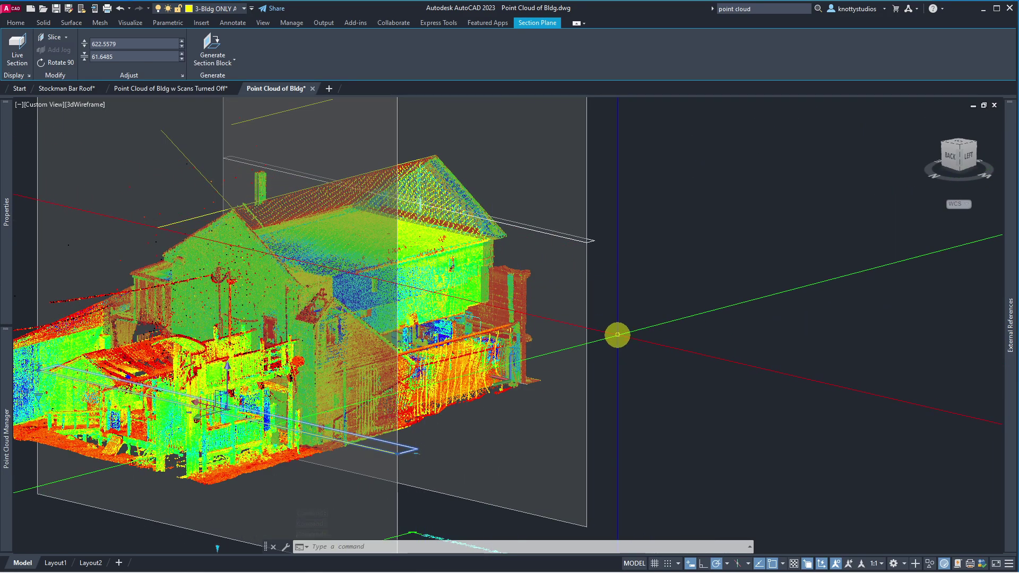
{"action": "scroll", "coordinate": [616, 335], "scroll_direction": "up", "scroll_amount": 2}
{"action": "scroll", "coordinate": [621, 328], "scroll_direction": "down", "scroll_amount": 2}
{"action": "scroll", "coordinate": [582, 302], "scroll_direction": "down", "scroll_amount": 3}
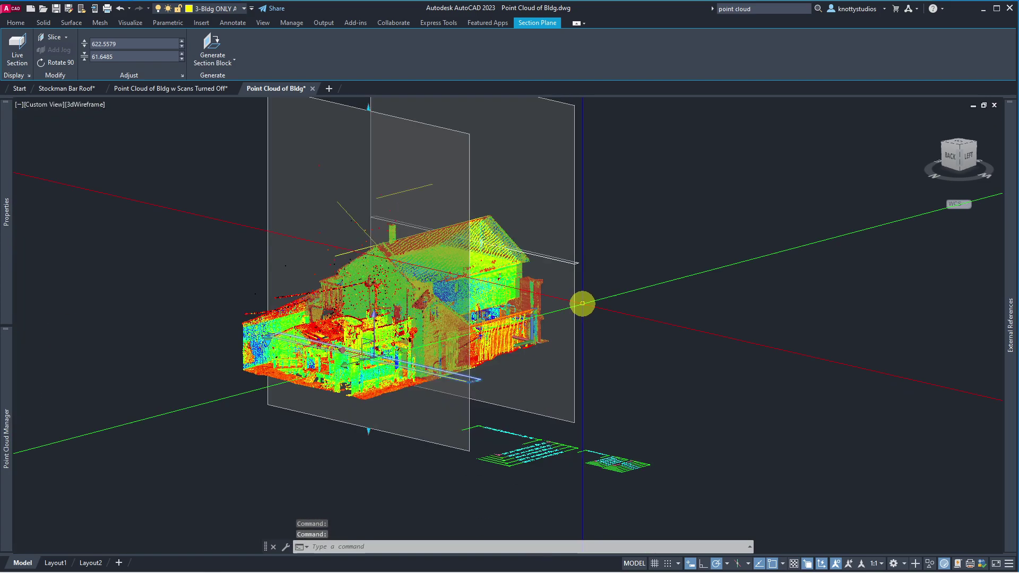
{"action": "scroll", "coordinate": [582, 303], "scroll_direction": "down", "scroll_amount": 2}
Step: Orbit to view the building and roof from behind, then exit the section plane
{"action": "middle_click_drag", "start_coordinate": [582, 302], "coordinate": [484, 303], "text": "shift"}
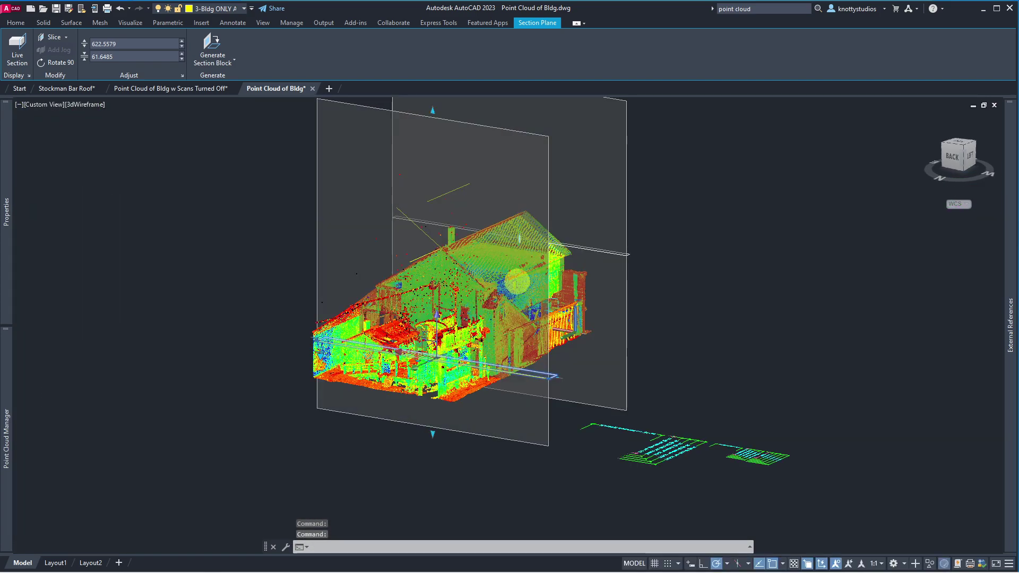
{"action": "scroll", "coordinate": [524, 252], "scroll_direction": "up", "scroll_amount": 3}
{"action": "scroll", "coordinate": [473, 321], "scroll_direction": "up", "scroll_amount": 3}
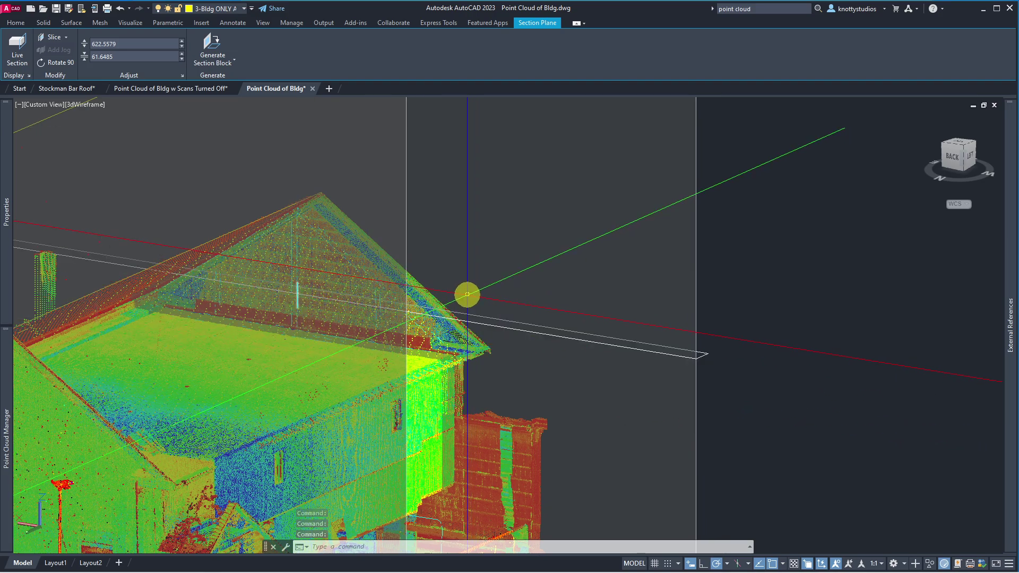
{"action": "mouse_move", "coordinate": [481, 276]}
{"action": "middle_mouse_down", "text": "shift"}
{"action": "mouse_move", "coordinate": [556, 270]}
{"action": "mouse_move", "coordinate": [489, 268]}
{"action": "mouse_move", "coordinate": [509, 268]}
{"action": "middle_mouse_up", "text": "shift"}
{"action": "scroll", "coordinate": [567, 242], "scroll_direction": "down", "scroll_amount": 5}
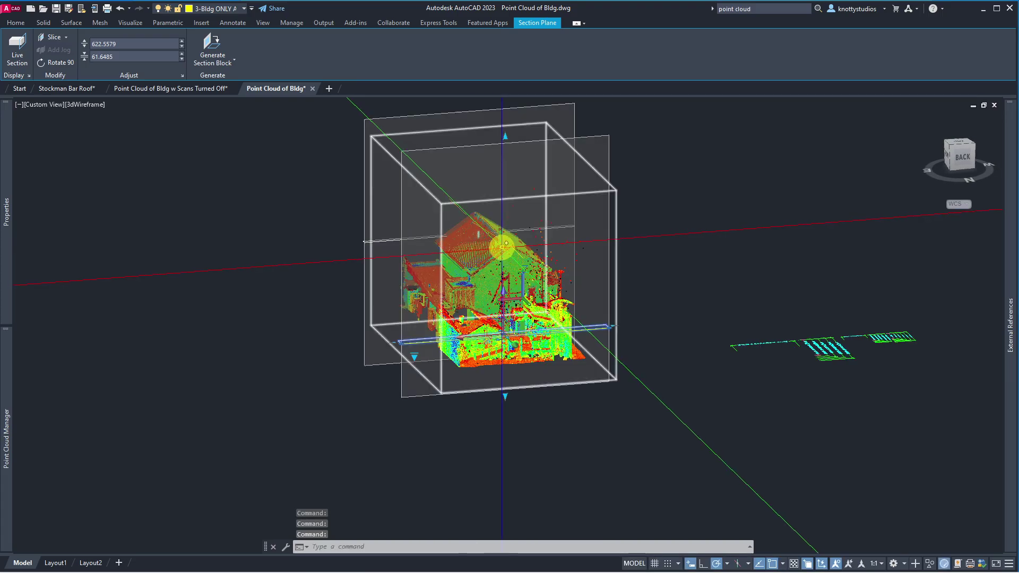
{"action": "scroll", "coordinate": [498, 253], "scroll_direction": "up", "scroll_amount": 5}
{"action": "scroll", "coordinate": [525, 264], "scroll_direction": "down", "scroll_amount": 5}
{"action": "scroll", "coordinate": [525, 264], "scroll_direction": "up", "scroll_amount": 2}
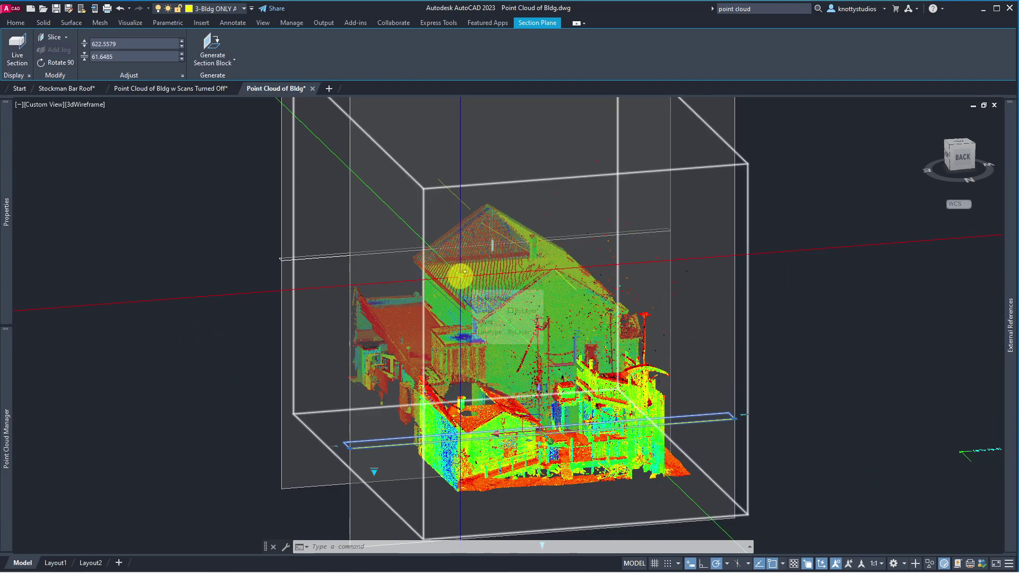
{"action": "key", "text": "Escape"}
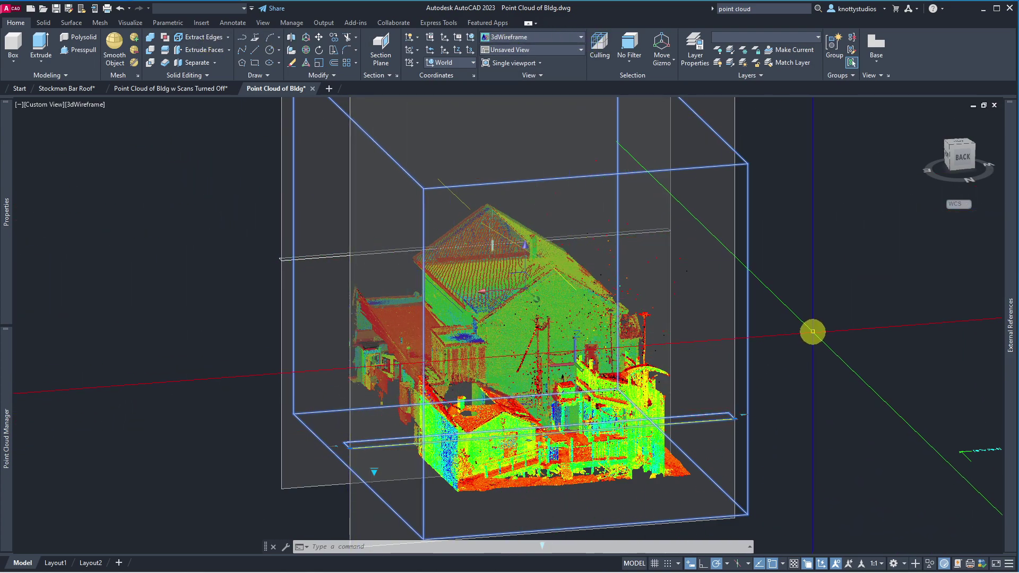
Step: Select the point cloud and extract an edge line where the roof plane meets the wall plane
{"action": "key", "text": "Escape"}
{"action": "key", "text": "Escape"}
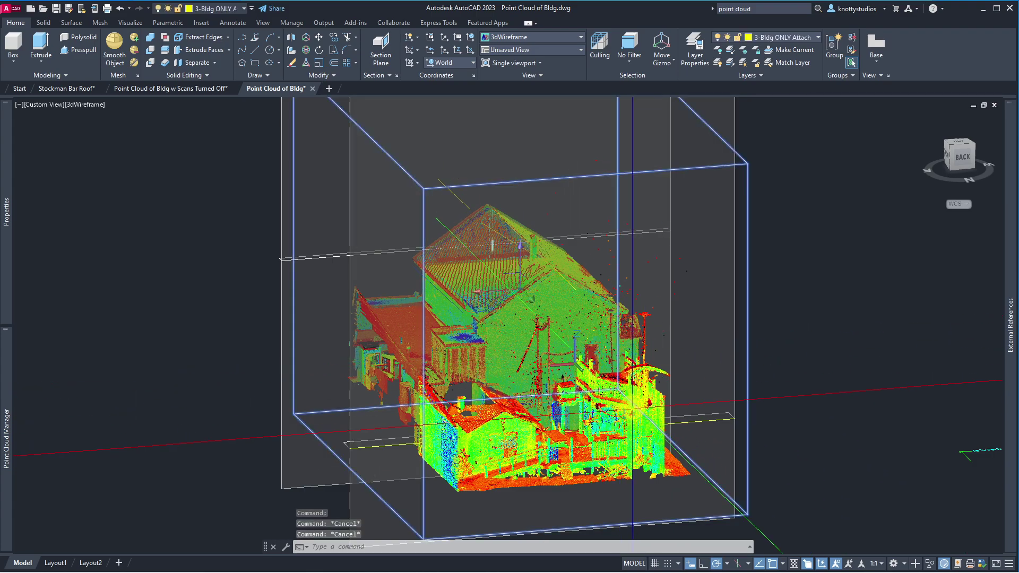
{"action": "left_click", "coordinate": [632, 408]}
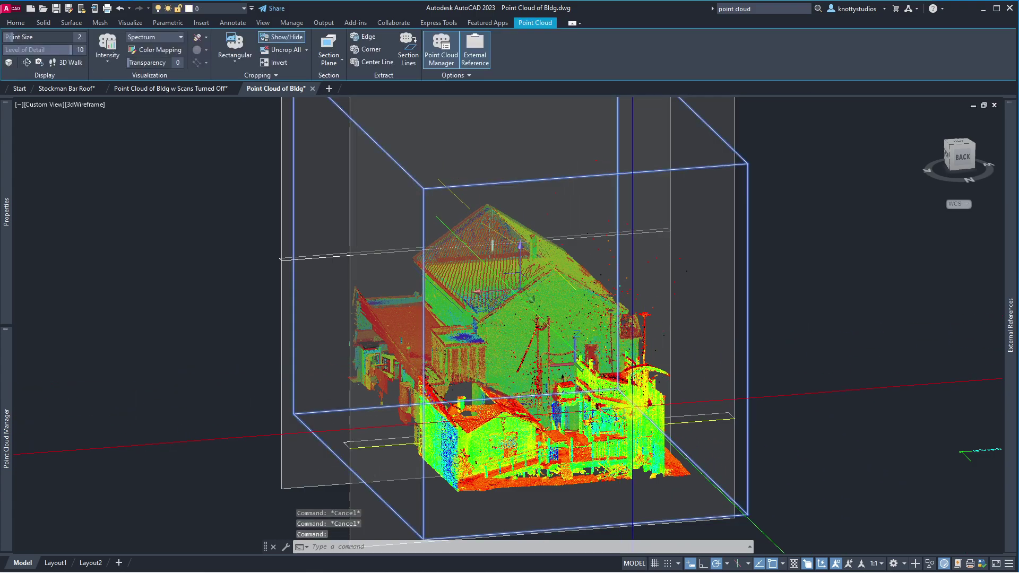
{"action": "left_click", "coordinate": [365, 39]}
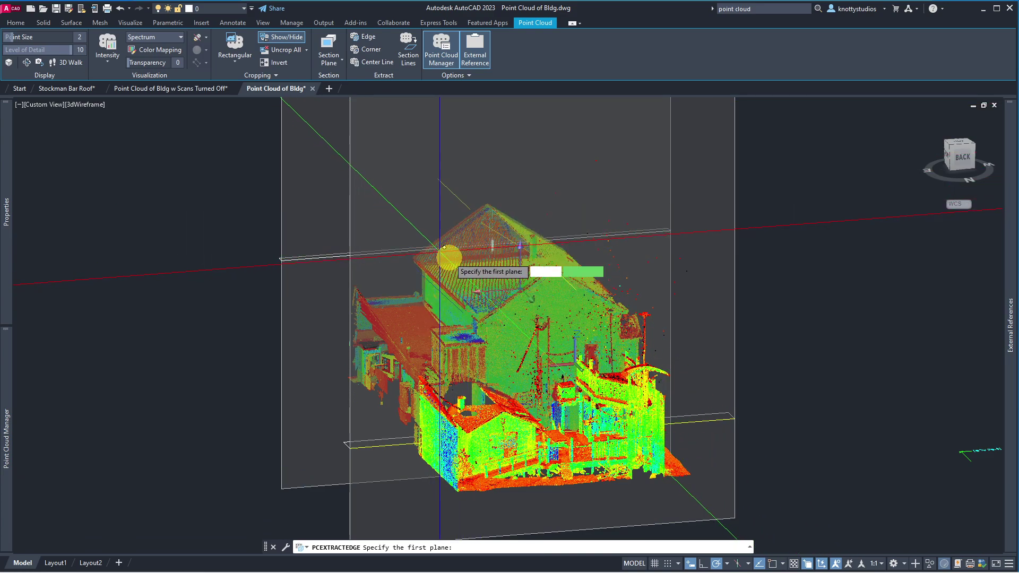
{"action": "scroll", "coordinate": [465, 259], "scroll_direction": "up", "scroll_amount": 3}
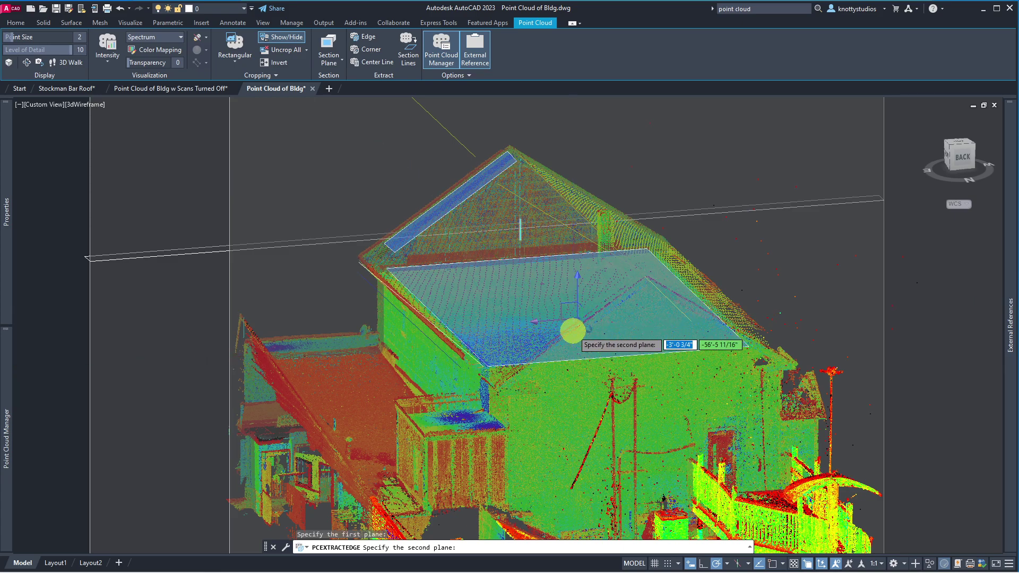
{"action": "scroll", "coordinate": [572, 330], "scroll_direction": "up", "scroll_amount": 3}
{"action": "scroll", "coordinate": [571, 339], "scroll_direction": "up", "scroll_amount": 2}
{"action": "scroll", "coordinate": [570, 342], "scroll_direction": "up", "scroll_amount": 2}
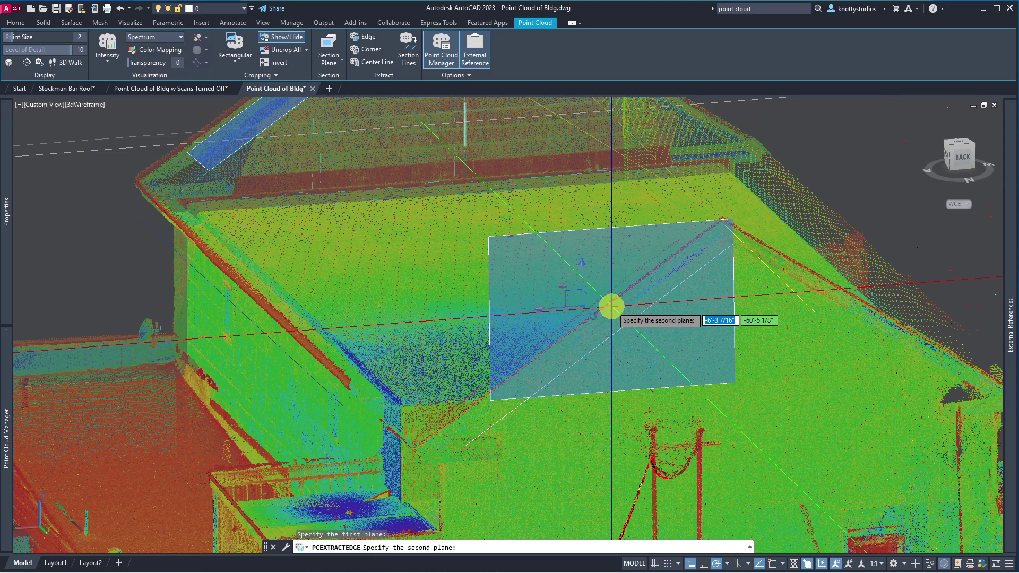
{"action": "left_click", "coordinate": [611, 306]}
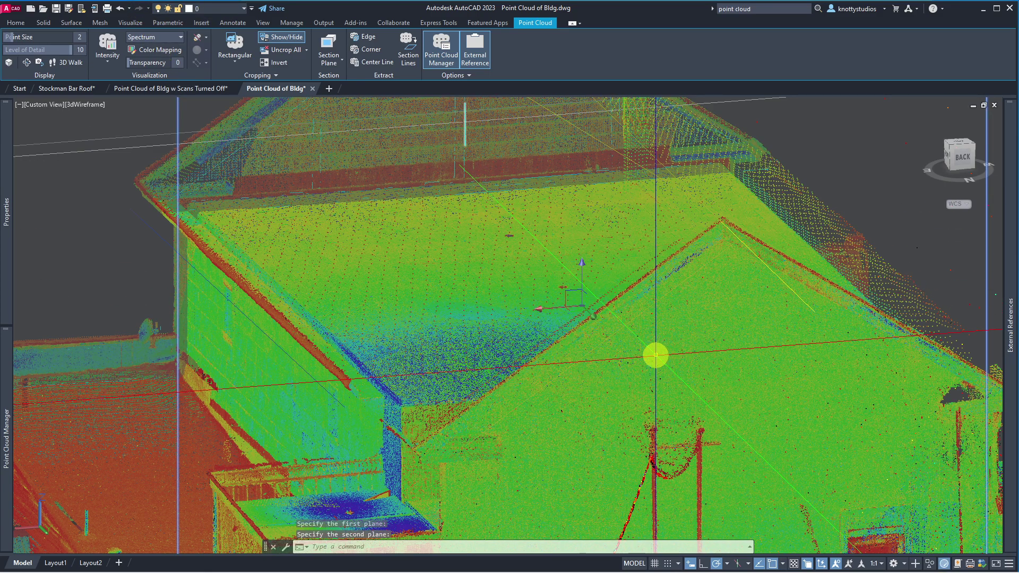
Step: Check the point cloud's quick properties and review the command history
{"action": "left_click", "coordinate": [583, 323]}
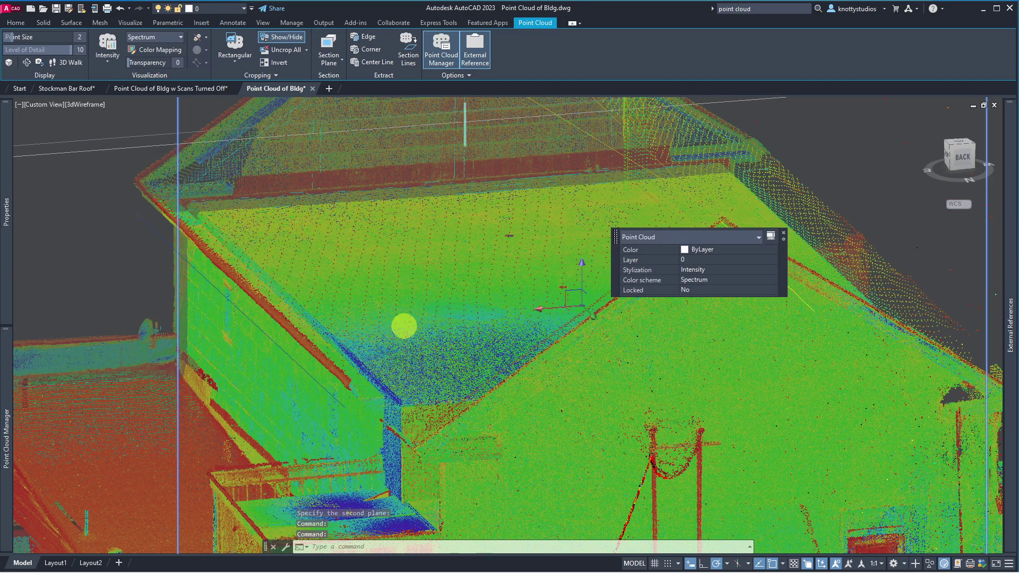
{"action": "scroll", "coordinate": [405, 325], "scroll_direction": "down", "scroll_amount": 5}
{"action": "scroll", "coordinate": [405, 325], "scroll_direction": "up", "scroll_amount": 3}
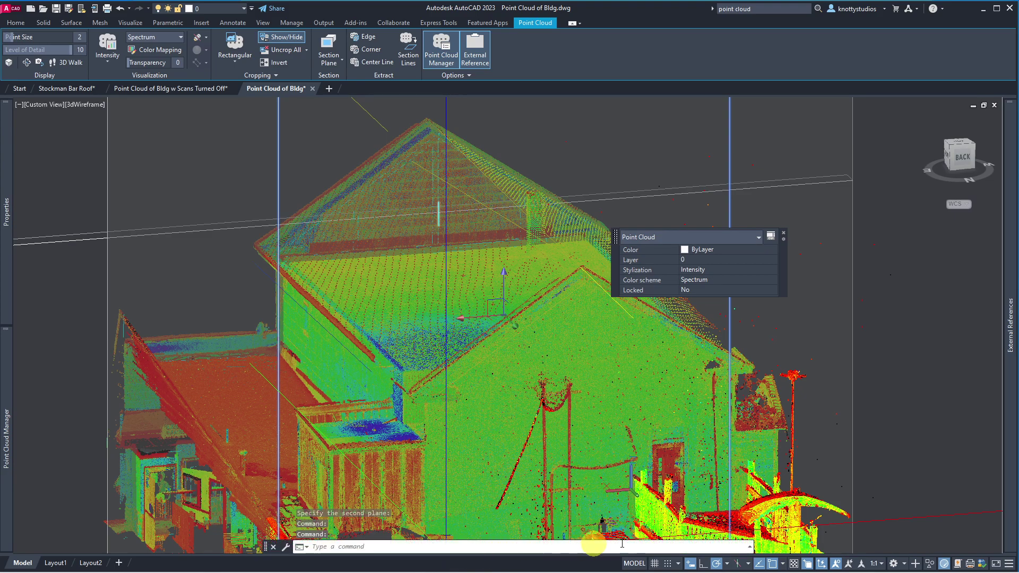
{"action": "left_click", "coordinate": [748, 551]}
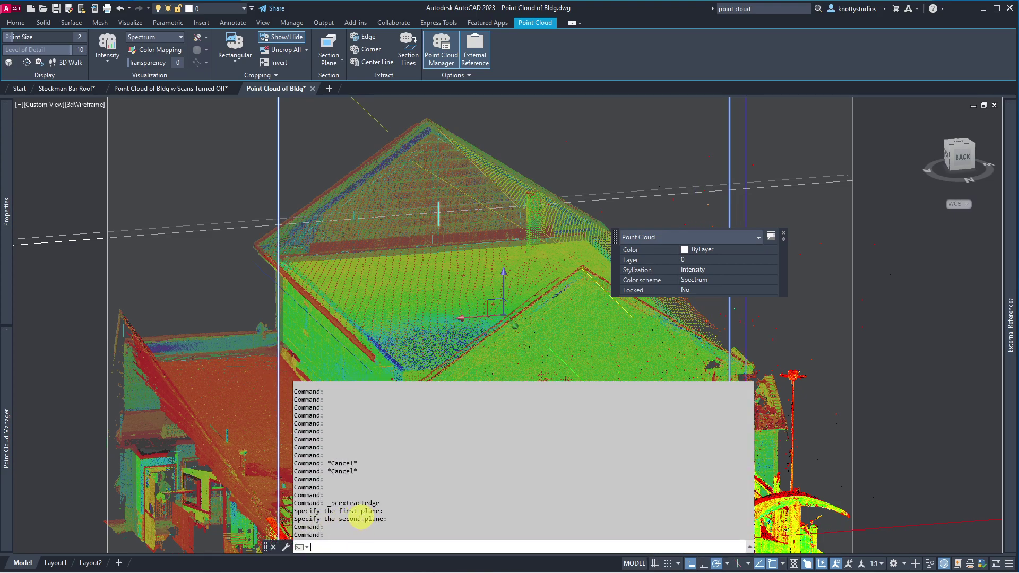
{"action": "left_click", "coordinate": [784, 237]}
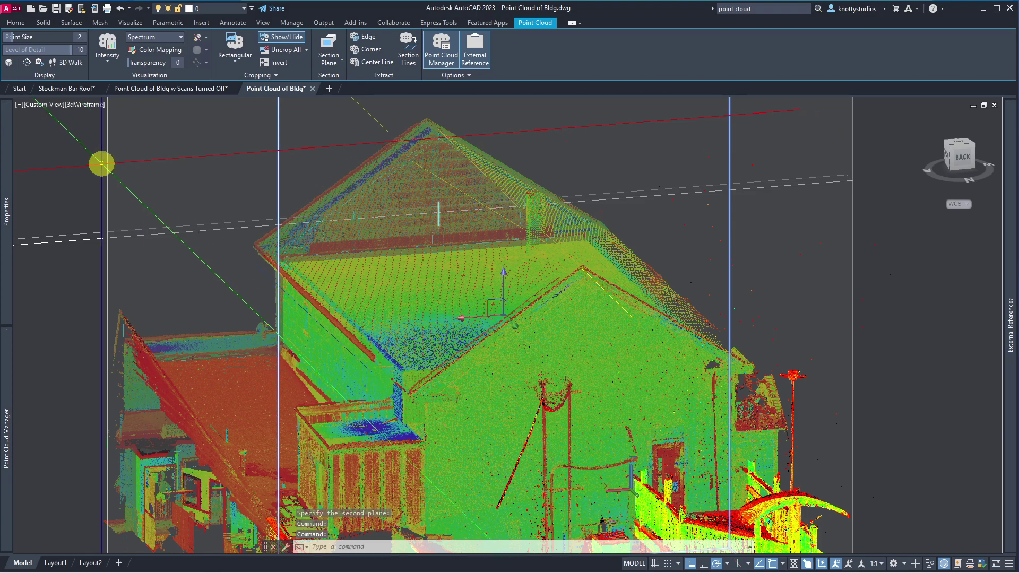
Step: Window-select the point cloud and lines over the building, then orbit toward the right side
{"action": "left_click", "coordinate": [90, 164]}
{"action": "key", "text": "Escape"}
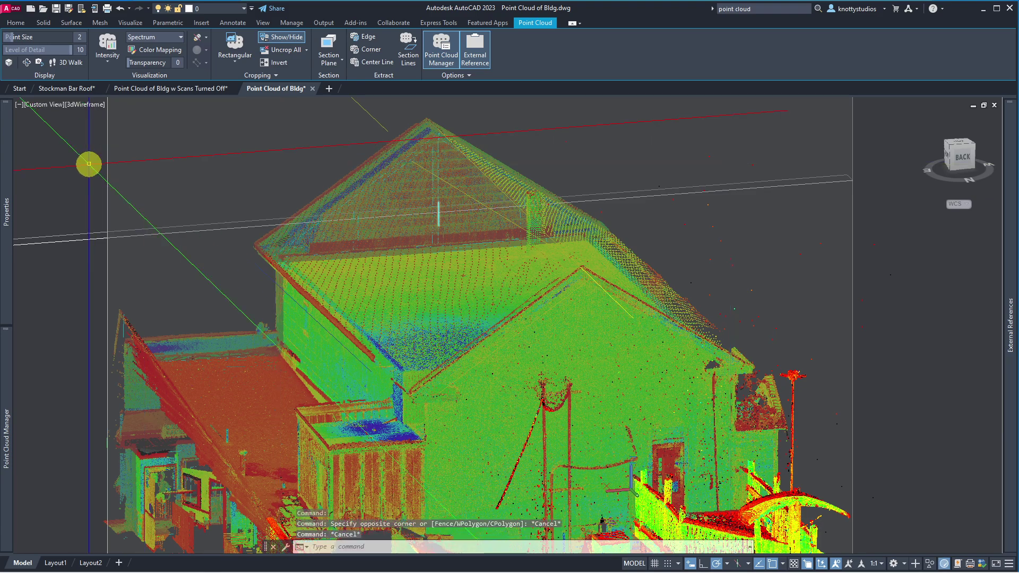
{"action": "key", "text": "Escape"}
{"action": "left_click_drag", "start_coordinate": [88, 164], "coordinate": [46, 149]}
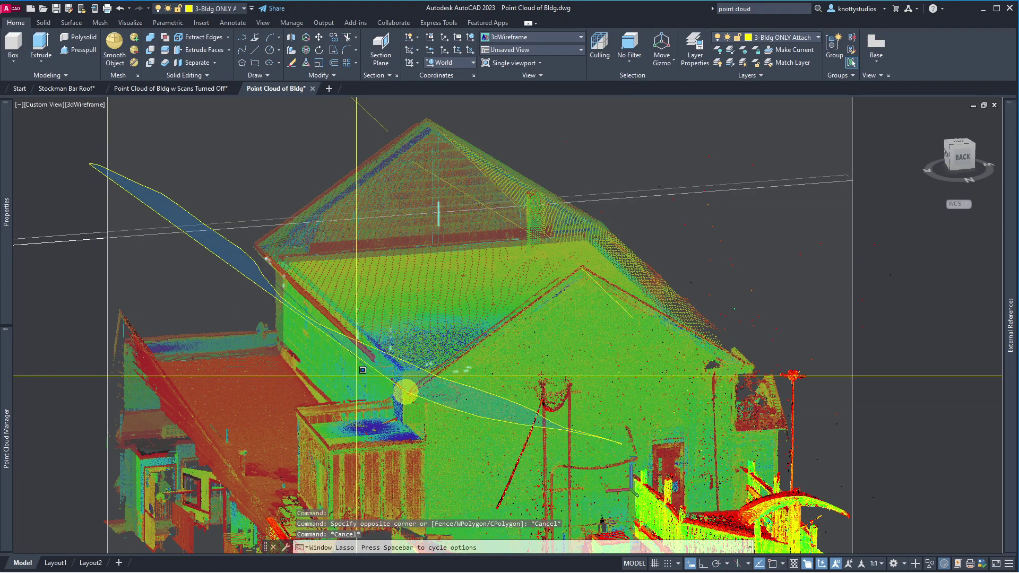
{"action": "left_click", "coordinate": [44, 146]}
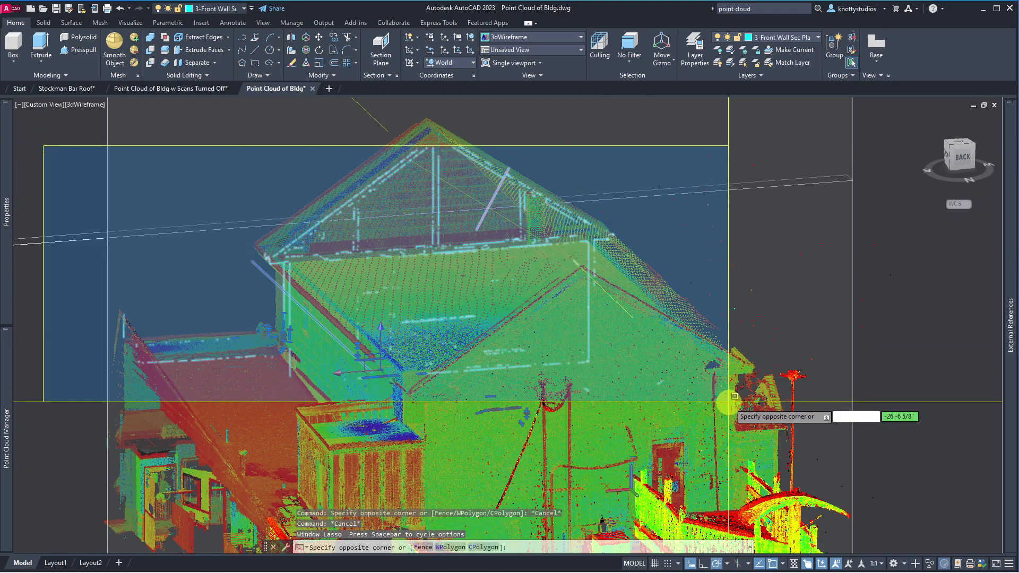
{"action": "left_click", "coordinate": [743, 427]}
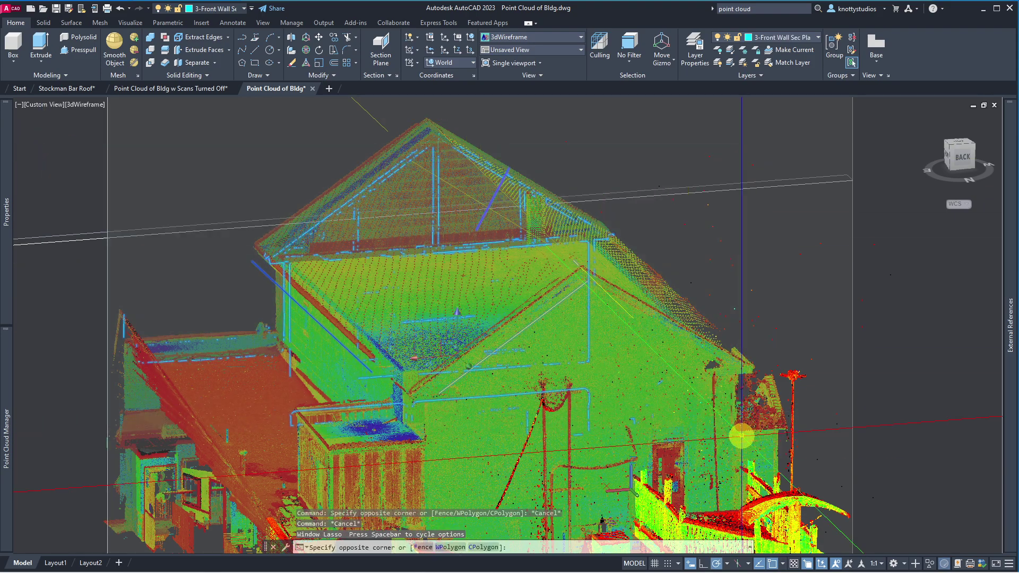
{"action": "scroll", "coordinate": [551, 336], "scroll_direction": "up", "scroll_amount": 2}
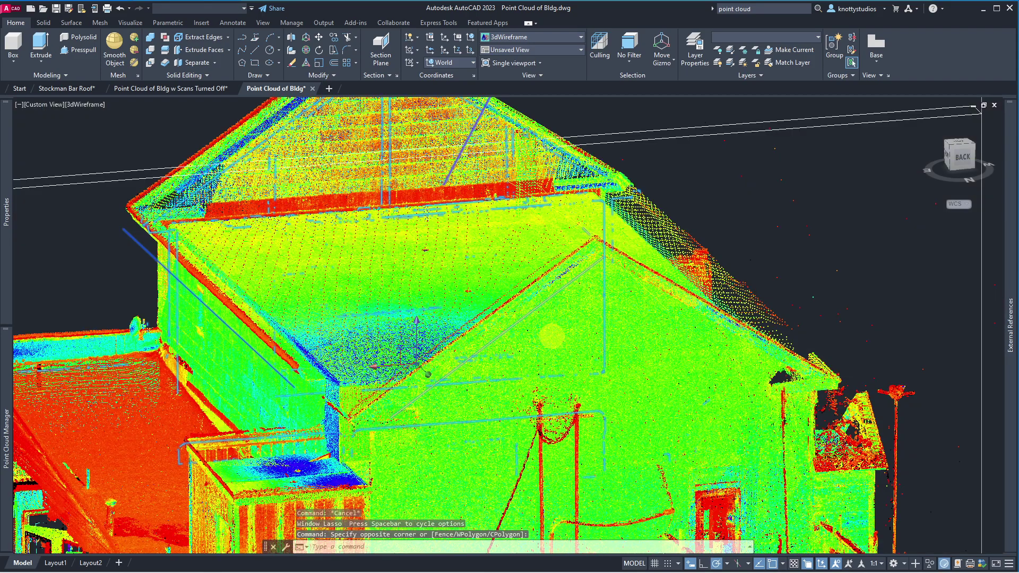
{"action": "scroll", "coordinate": [538, 336], "scroll_direction": "up", "scroll_amount": 2}
{"action": "scroll", "coordinate": [510, 332], "scroll_direction": "up", "scroll_amount": 2}
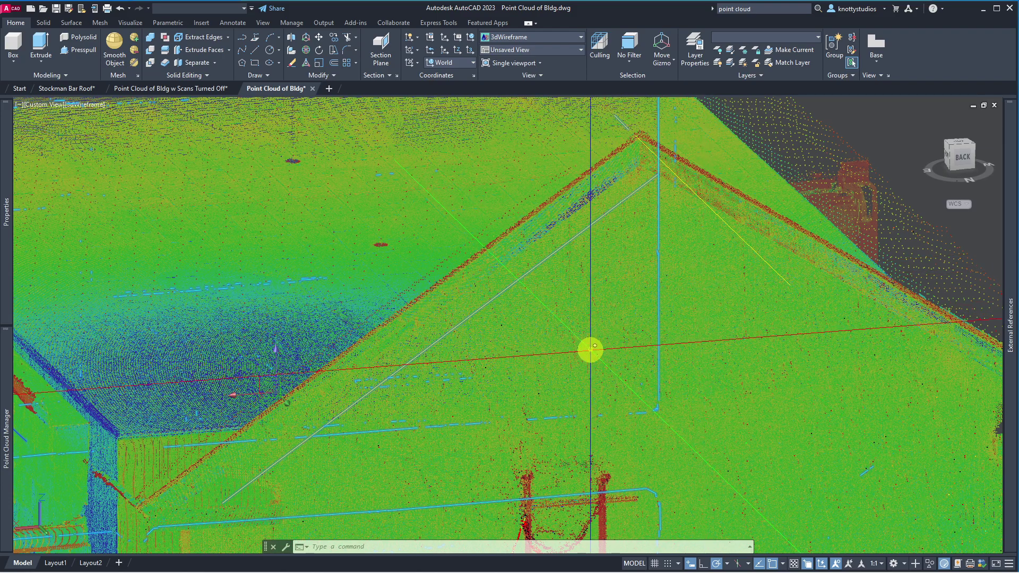
{"action": "middle_click_drag", "start_coordinate": [589, 349], "coordinate": [680, 315], "text": "shift"}
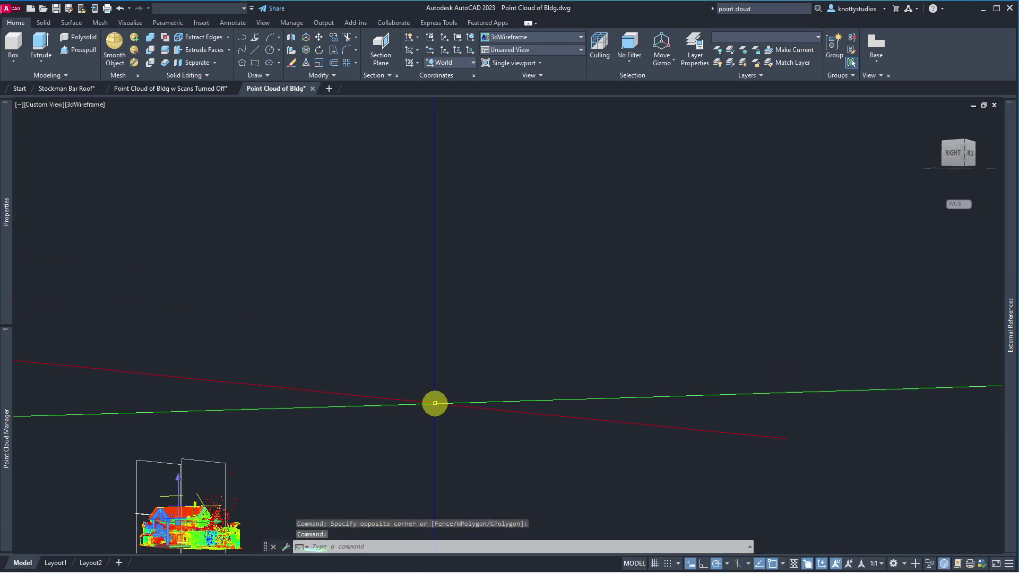
Step: Set the Right ViewCube view and zoom in on the roof end
{"action": "mouse_move", "coordinate": [957, 153]}
{"action": "left_click", "coordinate": [952, 158]}
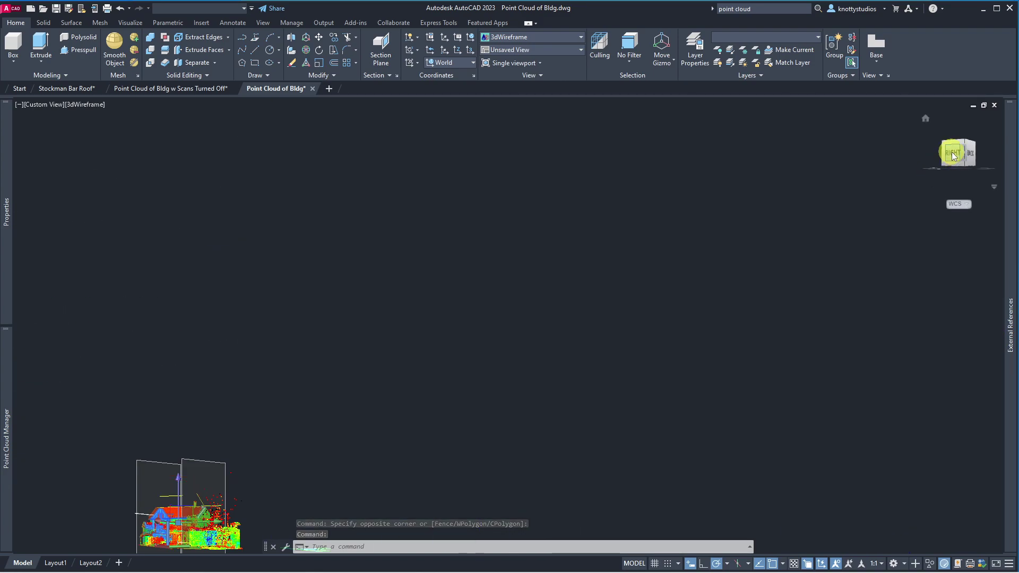
{"action": "scroll", "coordinate": [688, 259], "scroll_direction": "up", "scroll_amount": 2}
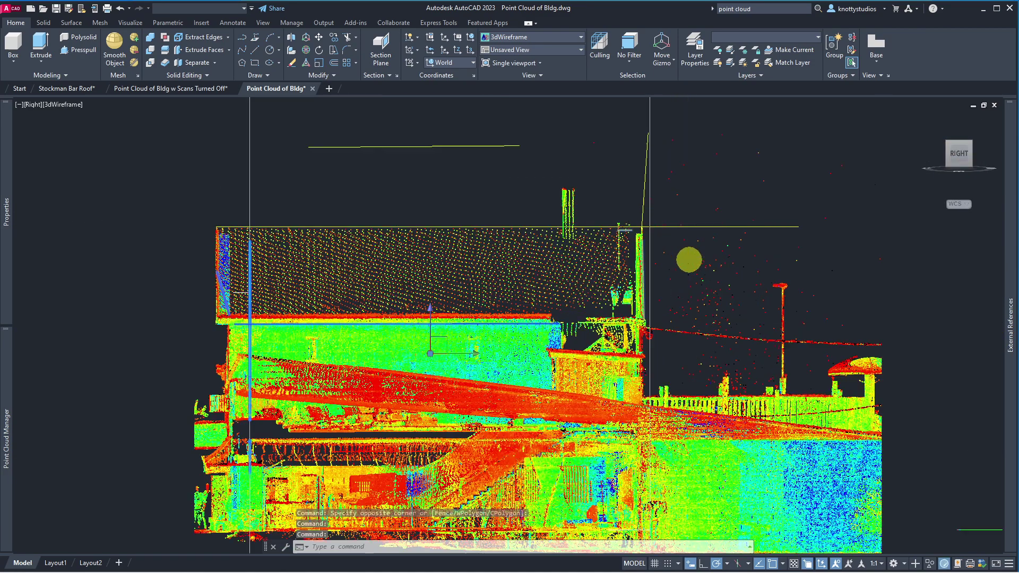
{"action": "scroll", "coordinate": [688, 259], "scroll_direction": "up", "scroll_amount": 3}
{"action": "scroll", "coordinate": [689, 259], "scroll_direction": "up", "scroll_amount": 2}
{"action": "scroll", "coordinate": [689, 259], "scroll_direction": "up", "scroll_amount": 2}
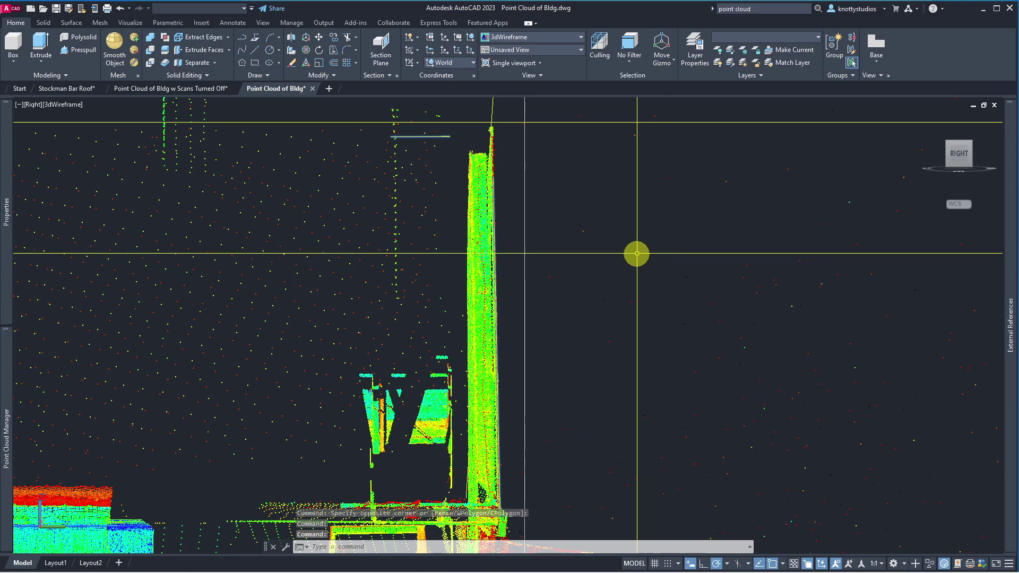
{"action": "scroll", "coordinate": [626, 250], "scroll_direction": "down", "scroll_amount": 4}
Step: Window around the roof-corner pole, cancel stray selections, and pick where the line overlaps the cloud
{"action": "left_click_drag", "start_coordinate": [534, 139], "coordinate": [512, 88]}
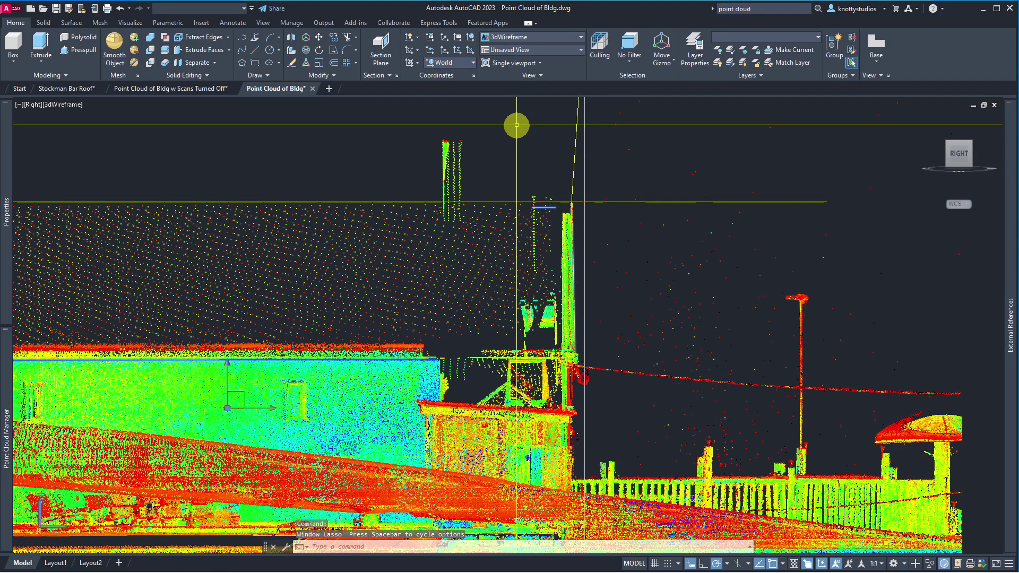
{"action": "left_click", "coordinate": [517, 125]}
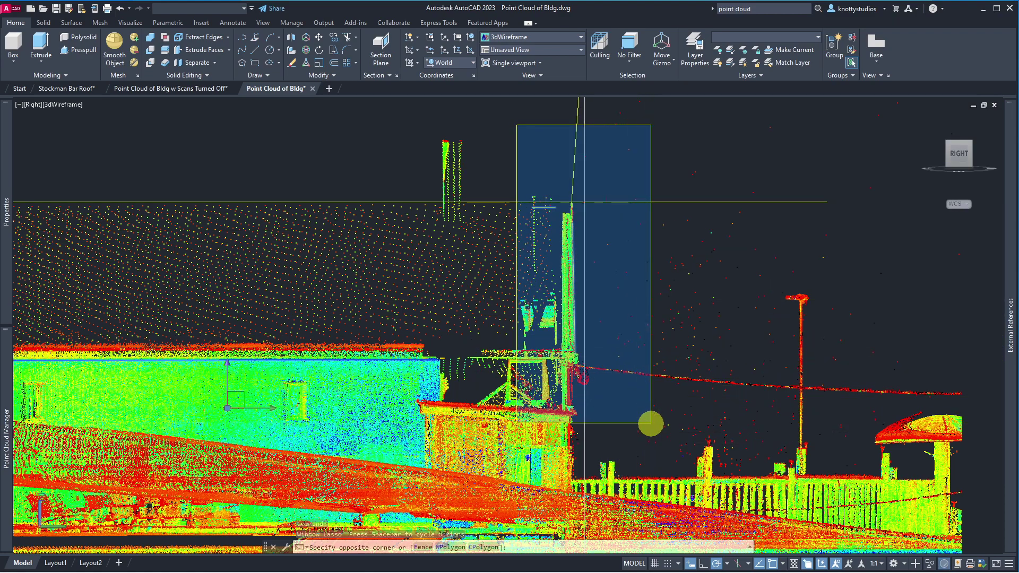
{"action": "left_click", "coordinate": [649, 421]}
{"action": "scroll", "coordinate": [579, 240], "scroll_direction": "up", "scroll_amount": 3}
{"action": "scroll", "coordinate": [580, 240], "scroll_direction": "up", "scroll_amount": 5}
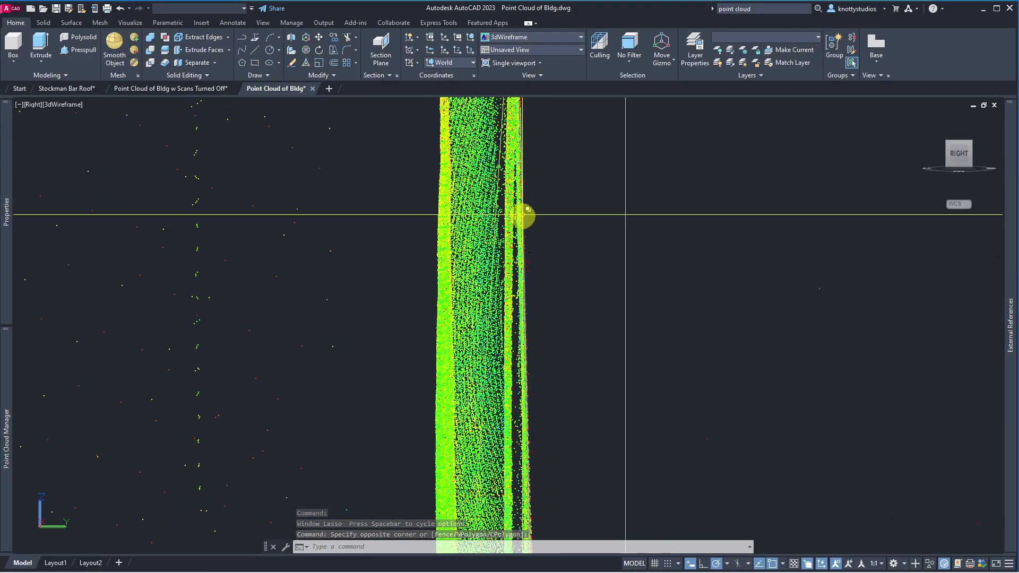
{"action": "scroll", "coordinate": [428, 287], "scroll_direction": "down", "scroll_amount": 3}
{"action": "scroll", "coordinate": [472, 284], "scroll_direction": "up", "scroll_amount": 2}
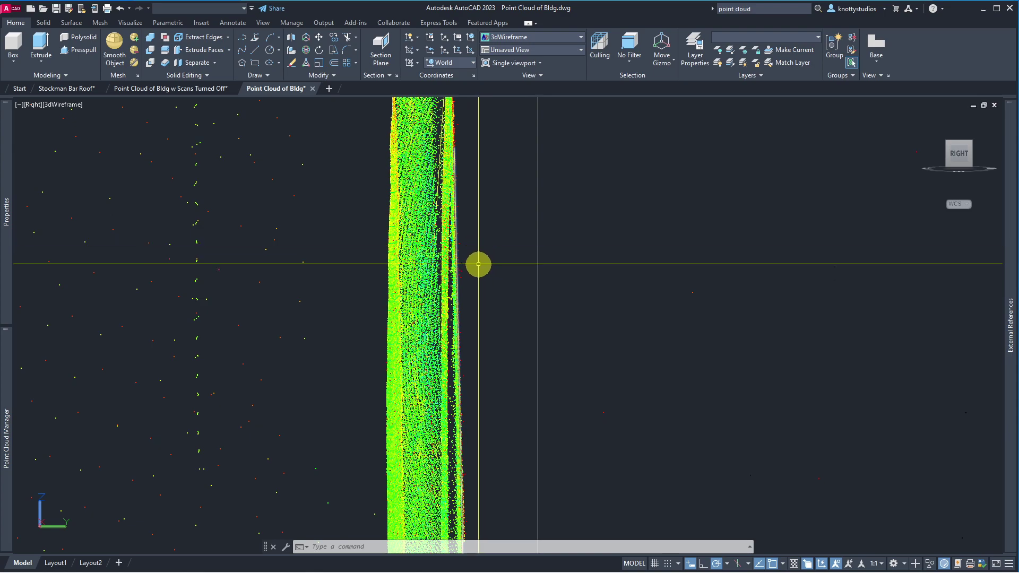
{"action": "left_click", "coordinate": [465, 255]}
{"action": "key", "text": "Escape"}
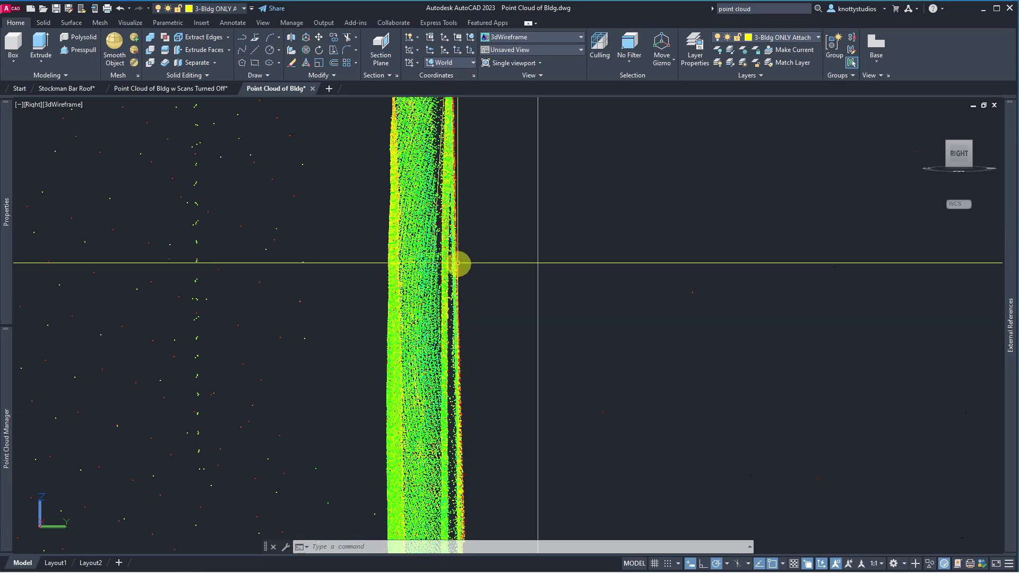
{"action": "left_click", "coordinate": [456, 263]}
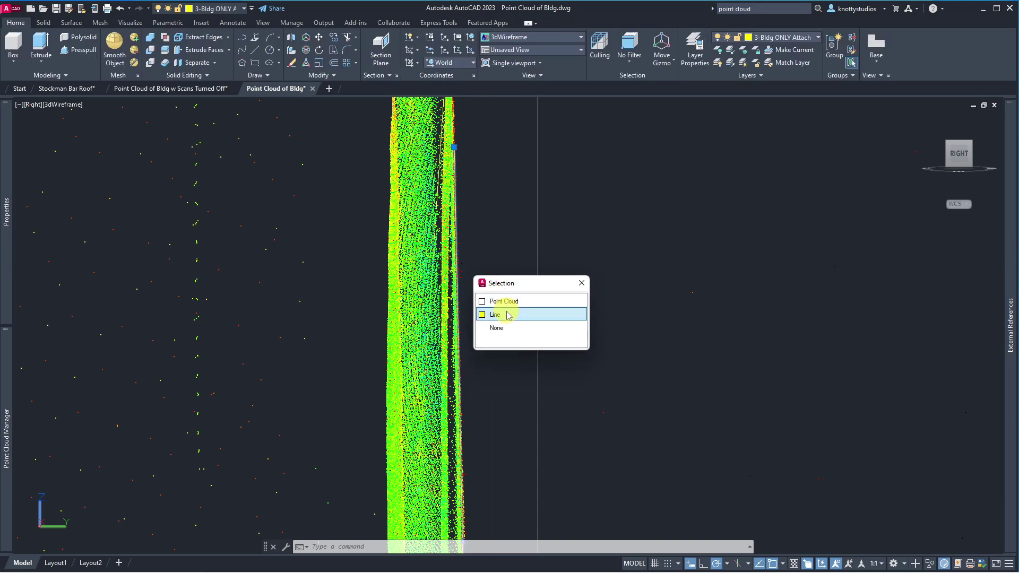
Step: Choose Line rather than the point cloud in the selection cycling list and inspect it
{"action": "left_click", "coordinate": [507, 314]}
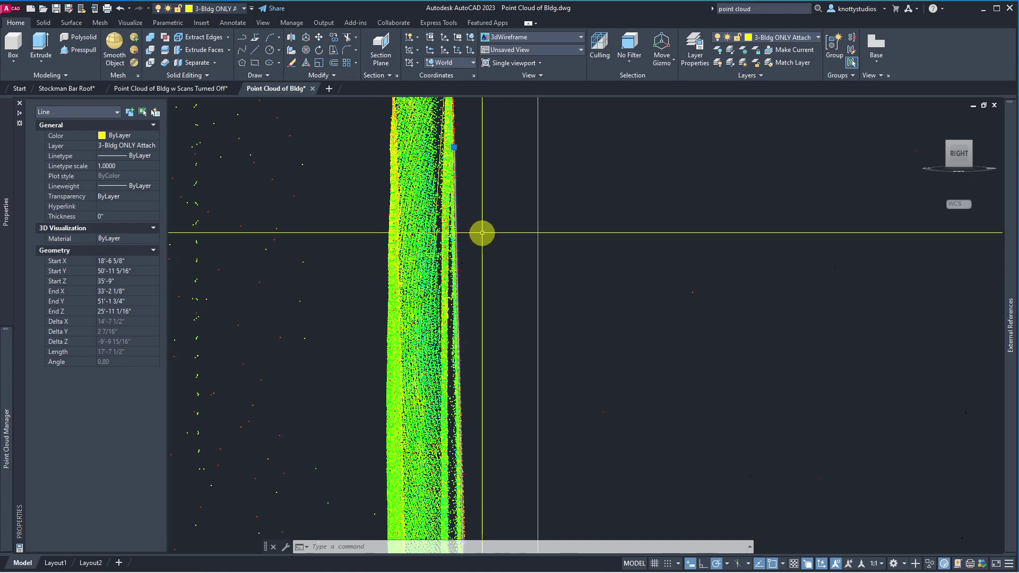
{"action": "scroll", "coordinate": [308, 346], "scroll_direction": "down", "scroll_amount": 3}
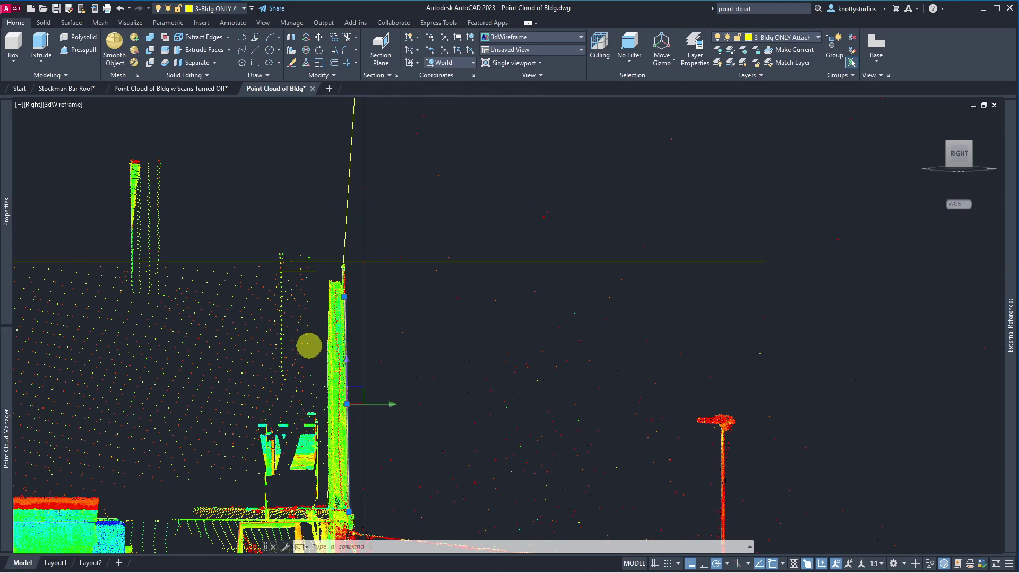
{"action": "scroll", "coordinate": [308, 345], "scroll_direction": "down", "scroll_amount": 2}
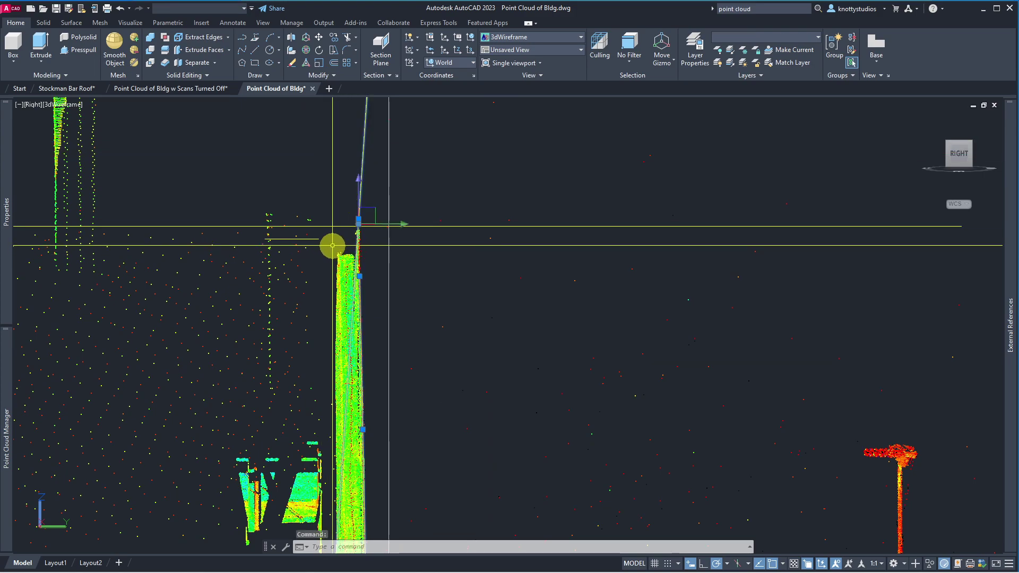
{"action": "scroll", "coordinate": [474, 268], "scroll_direction": "down", "scroll_amount": 2}
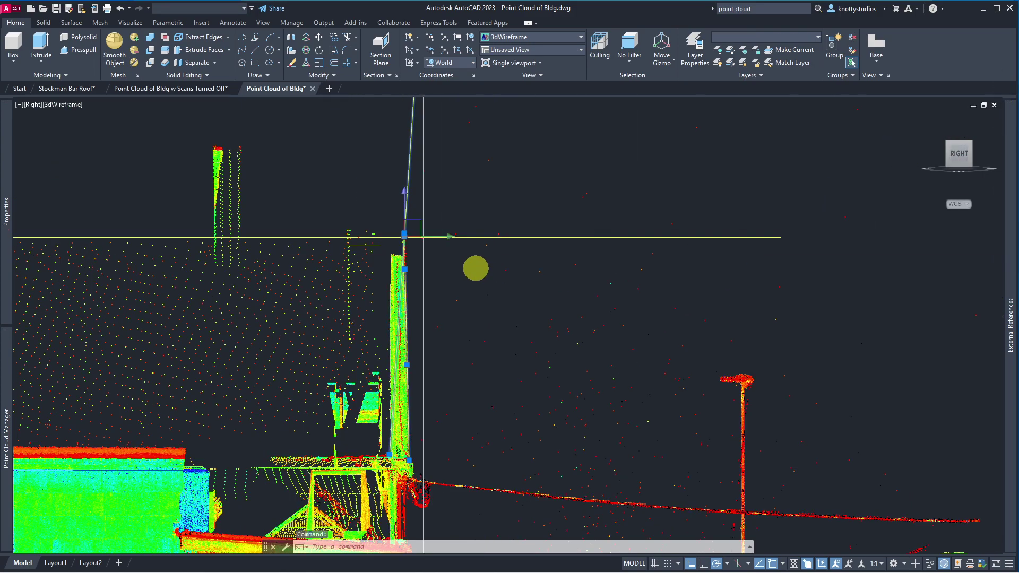
{"action": "scroll", "coordinate": [474, 268], "scroll_direction": "down", "scroll_amount": 2}
{"action": "scroll", "coordinate": [484, 140], "scroll_direction": "down", "scroll_amount": 1}
{"action": "scroll", "coordinate": [463, 205], "scroll_direction": "up", "scroll_amount": 4}
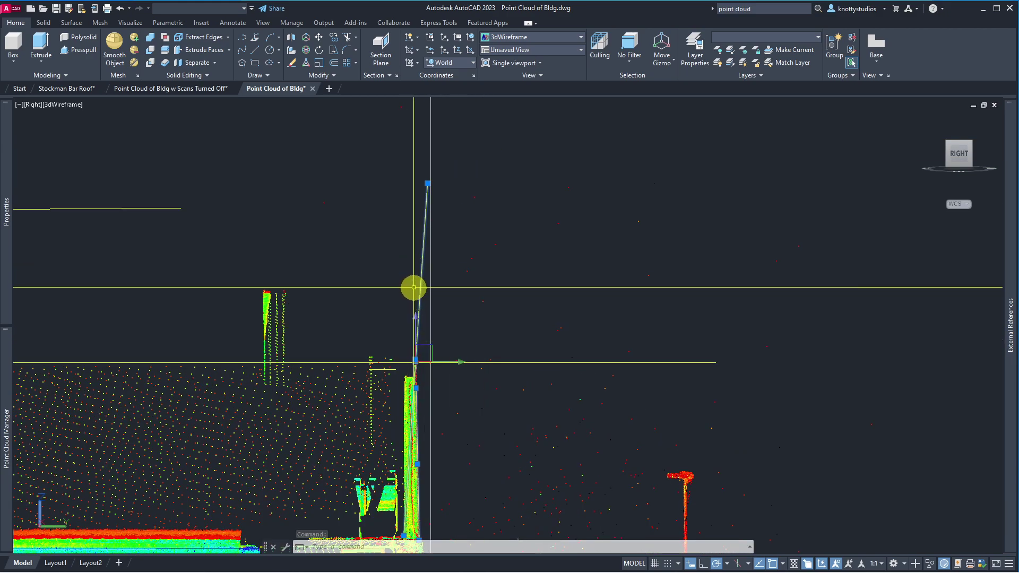
Step: Reselect the slanted roof-edge line, assign it to layer 3-Roof Edge, and zoom out
{"action": "key", "text": "Escape"}
{"action": "key", "text": "Escape"}
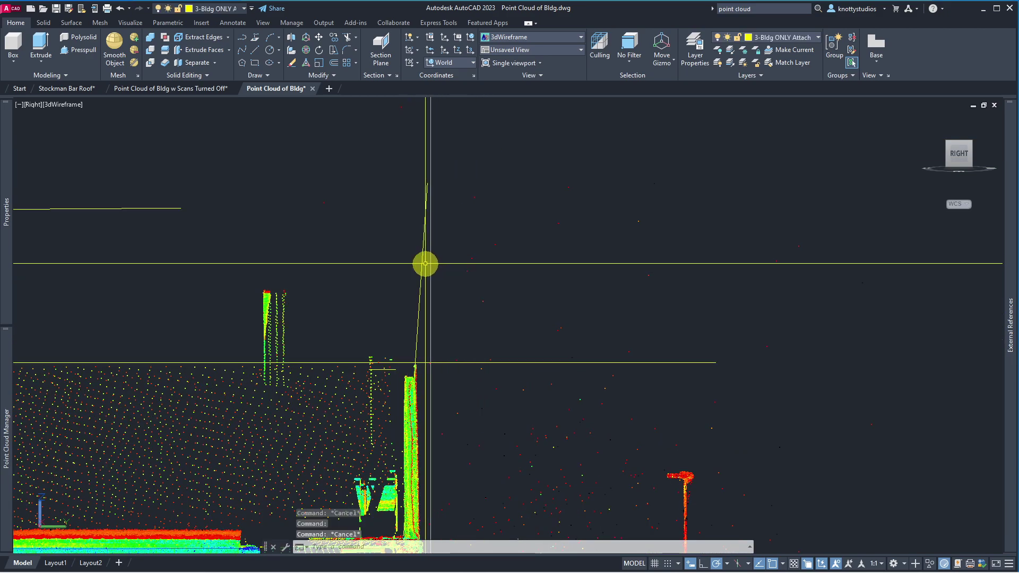
{"action": "left_click", "coordinate": [422, 263]}
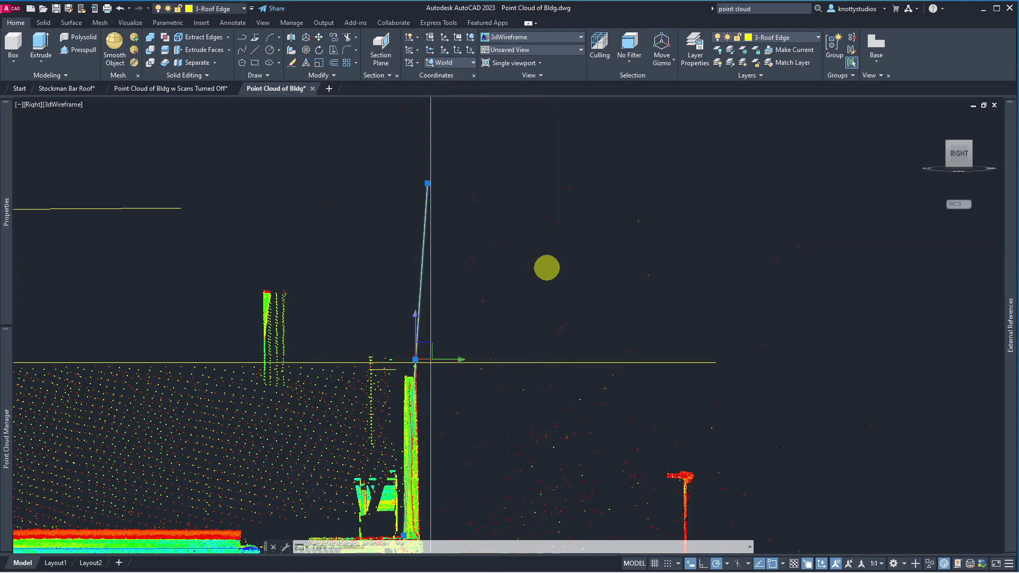
{"action": "scroll", "coordinate": [546, 268], "scroll_direction": "down", "scroll_amount": 2}
{"action": "scroll", "coordinate": [546, 268], "scroll_direction": "down", "scroll_amount": 3}
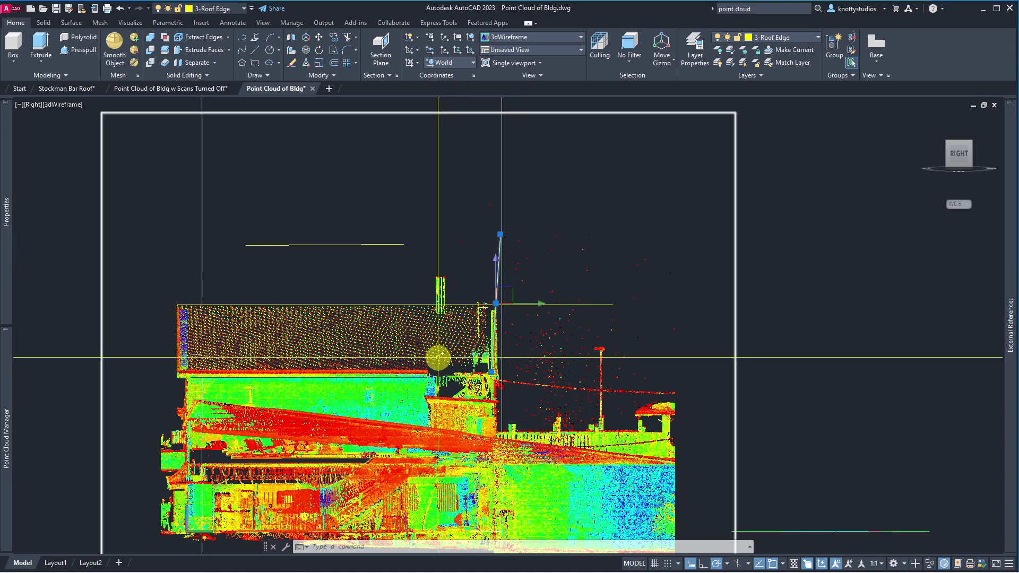
Step: Zoom out to the whole building and orbit into an angled 3D view
{"action": "scroll", "coordinate": [405, 303], "scroll_direction": "down", "scroll_amount": 3}
{"action": "scroll", "coordinate": [412, 340], "scroll_direction": "up", "scroll_amount": 3}
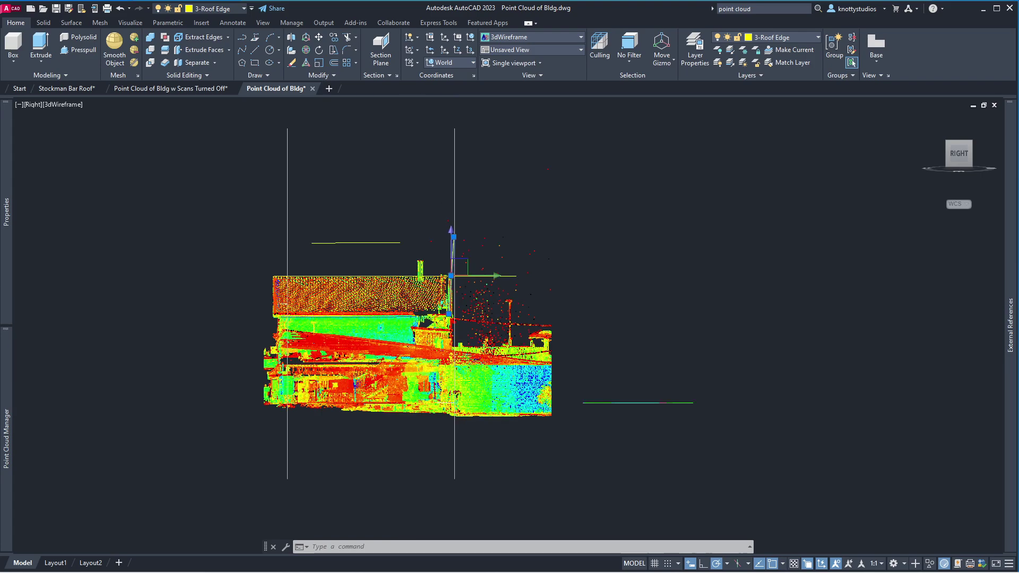
{"action": "scroll", "coordinate": [417, 370], "scroll_direction": "up", "scroll_amount": 4}
{"action": "scroll", "coordinate": [417, 369], "scroll_direction": "down", "scroll_amount": 3}
{"action": "scroll", "coordinate": [417, 370], "scroll_direction": "down", "scroll_amount": 2}
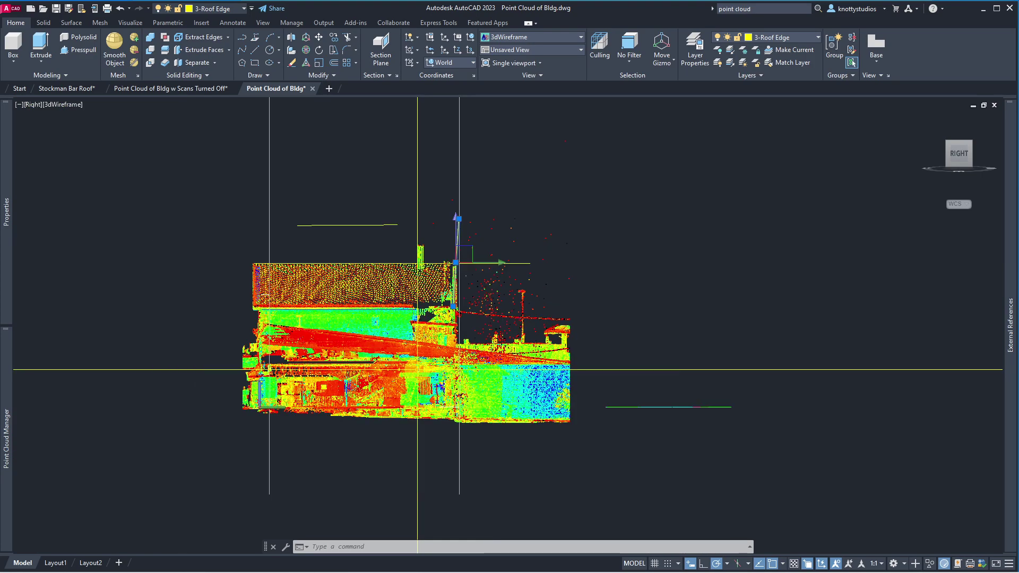
{"action": "scroll", "coordinate": [417, 369], "scroll_direction": "up", "scroll_amount": 2}
{"action": "left_click", "coordinate": [238, 440]}
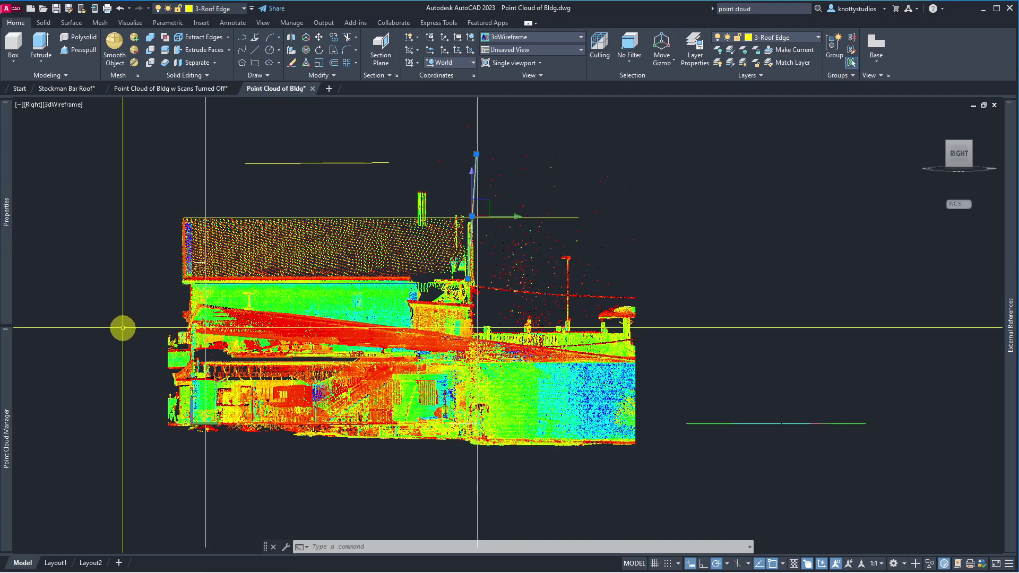
{"action": "middle_click_drag", "start_coordinate": [125, 330], "coordinate": [166, 347], "text": "shift"}
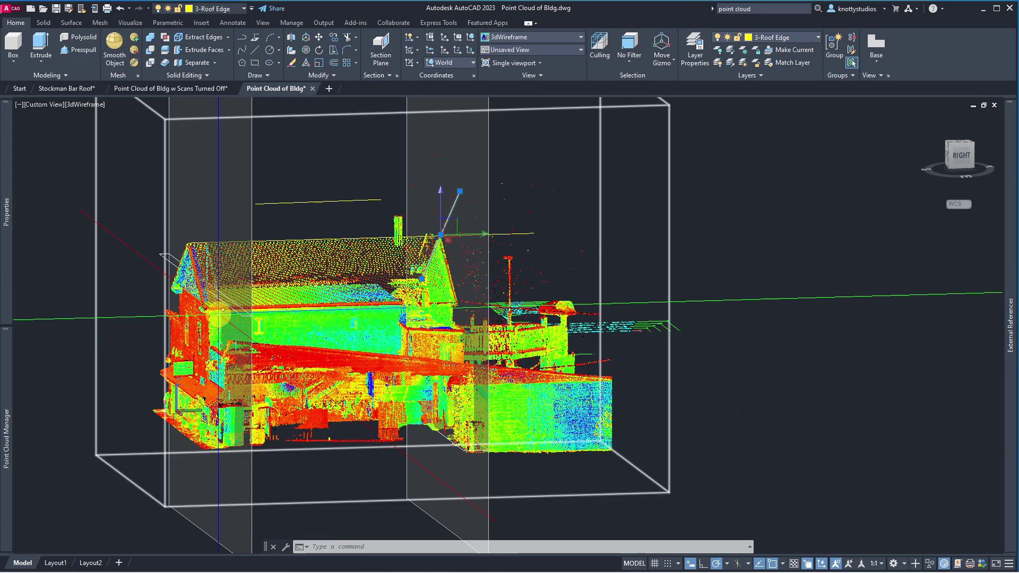
Step: Unload the Stockman Bar_Bldg reference via External References and orbit to inspect the remaining lines
{"action": "left_click", "coordinate": [281, 258]}
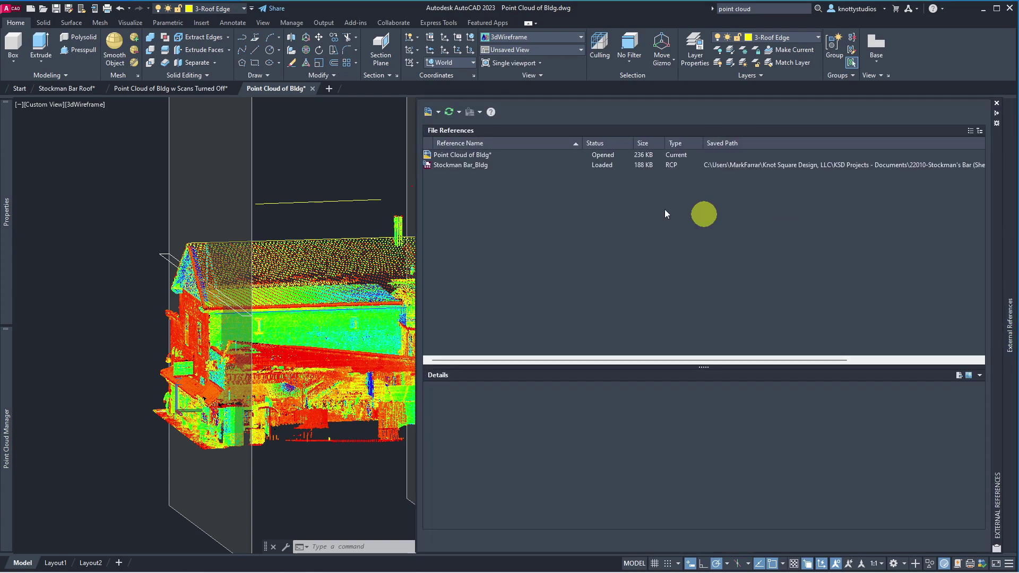
{"action": "right_click", "coordinate": [459, 168]}
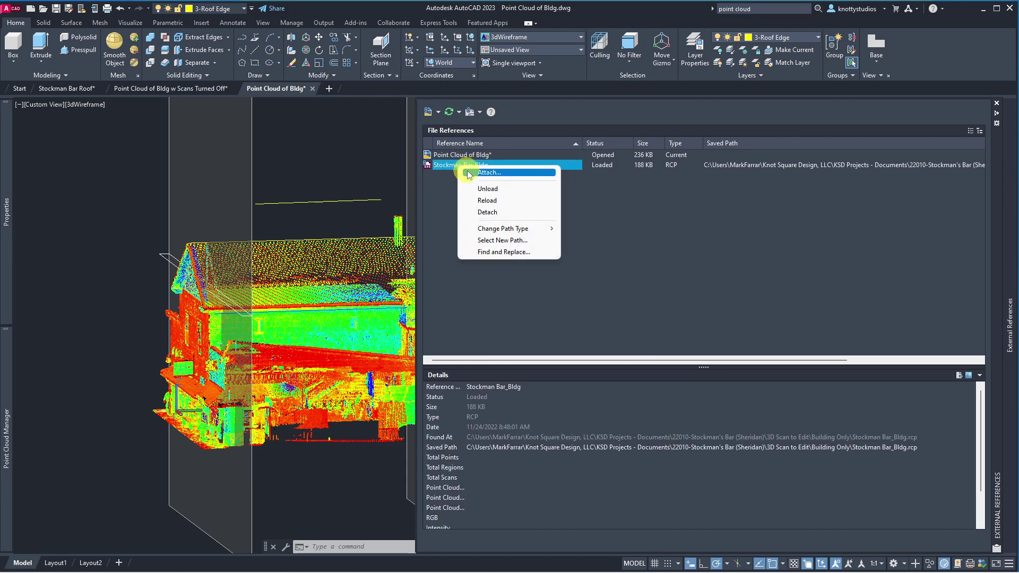
{"action": "left_click", "coordinate": [481, 191]}
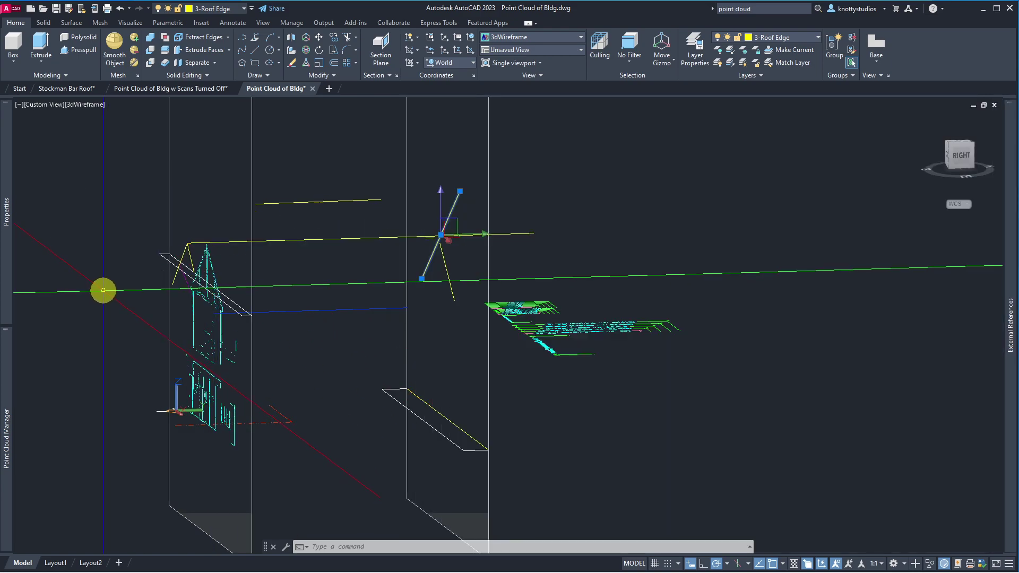
{"action": "middle_click_drag", "start_coordinate": [103, 290], "coordinate": [305, 309], "text": "shift"}
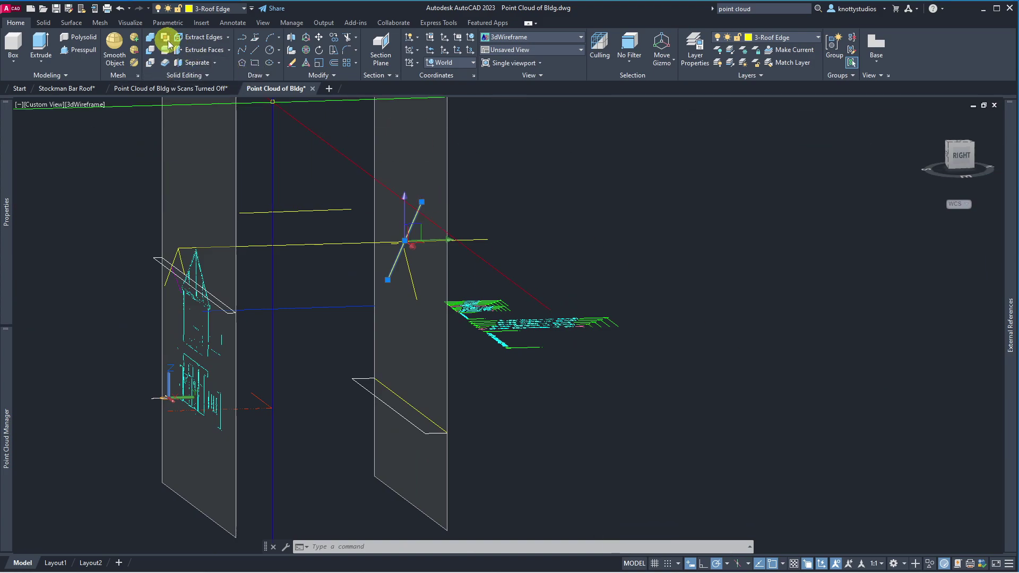
Step: Choose the point cloud file to attach from the Insert tab's Attach and confirm it
{"action": "left_click", "coordinate": [201, 24]}
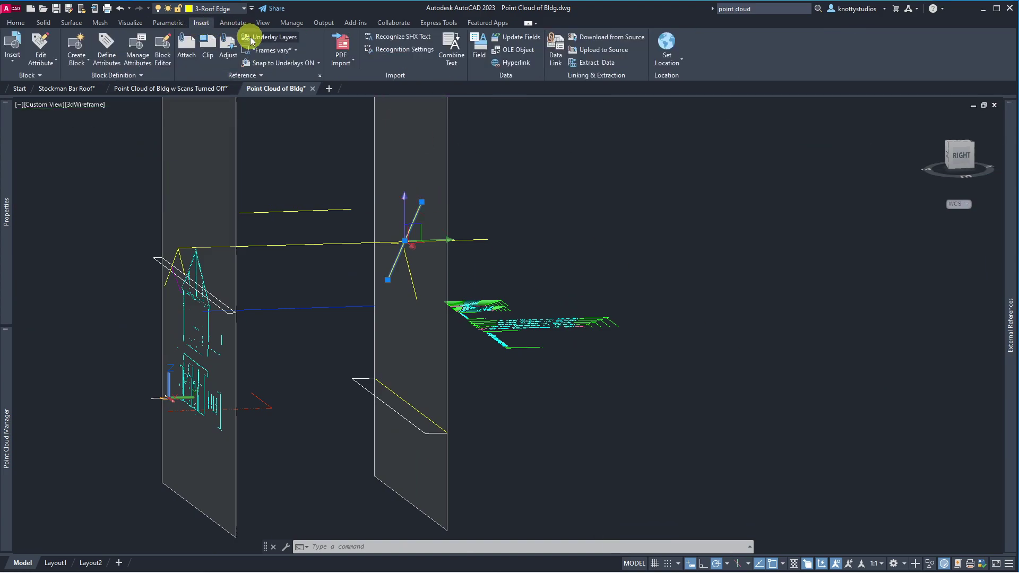
{"action": "left_click", "coordinate": [192, 49]}
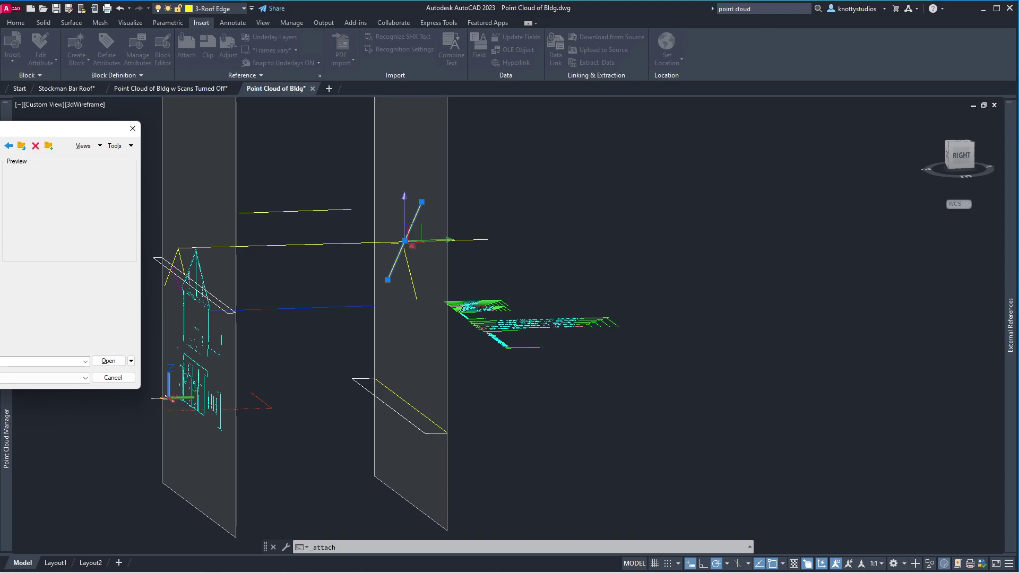
{"action": "key", "text": "Return"}
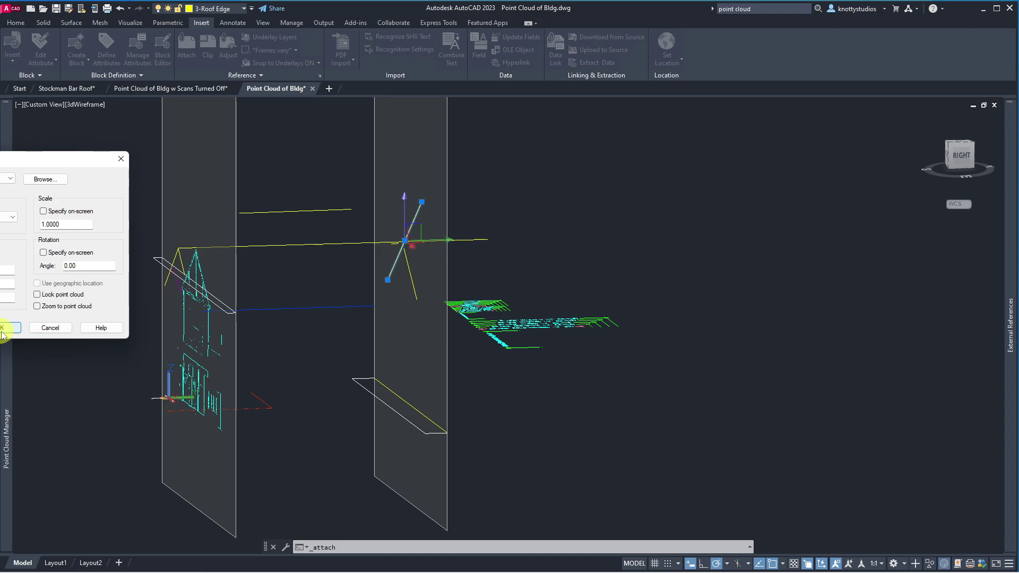
Step: Accept the Attach Point Cloud dialog to place the full site scan with default settings
{"action": "left_click", "coordinate": [2, 329]}
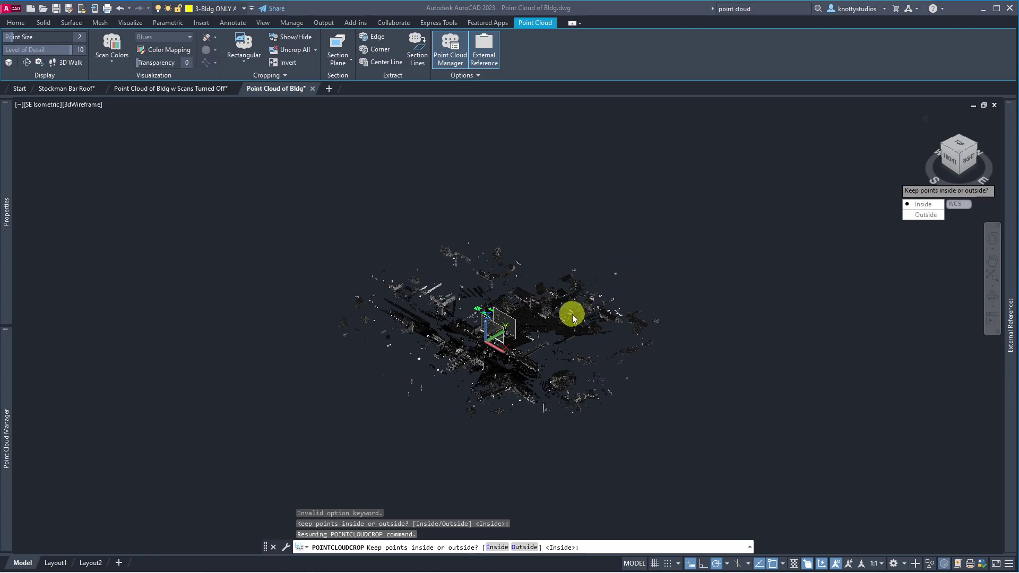
{"action": "scroll", "coordinate": [570, 311], "scroll_direction": "down", "scroll_amount": 3}
{"action": "scroll", "coordinate": [695, 256], "scroll_direction": "up", "scroll_amount": 3}
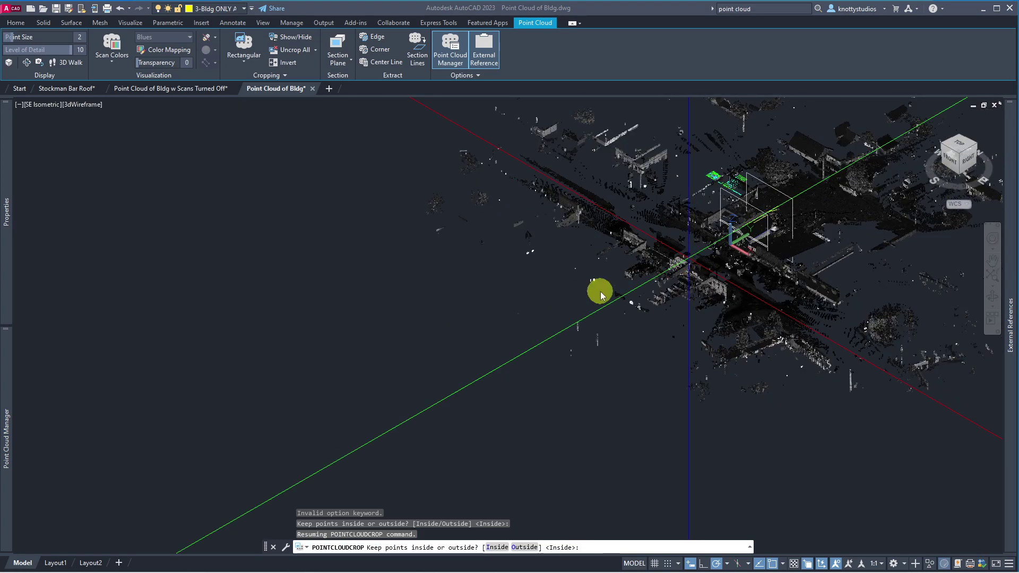
{"action": "scroll", "coordinate": [366, 366], "scroll_direction": "down", "scroll_amount": 3}
{"action": "scroll", "coordinate": [796, 211], "scroll_direction": "up", "scroll_amount": 5}
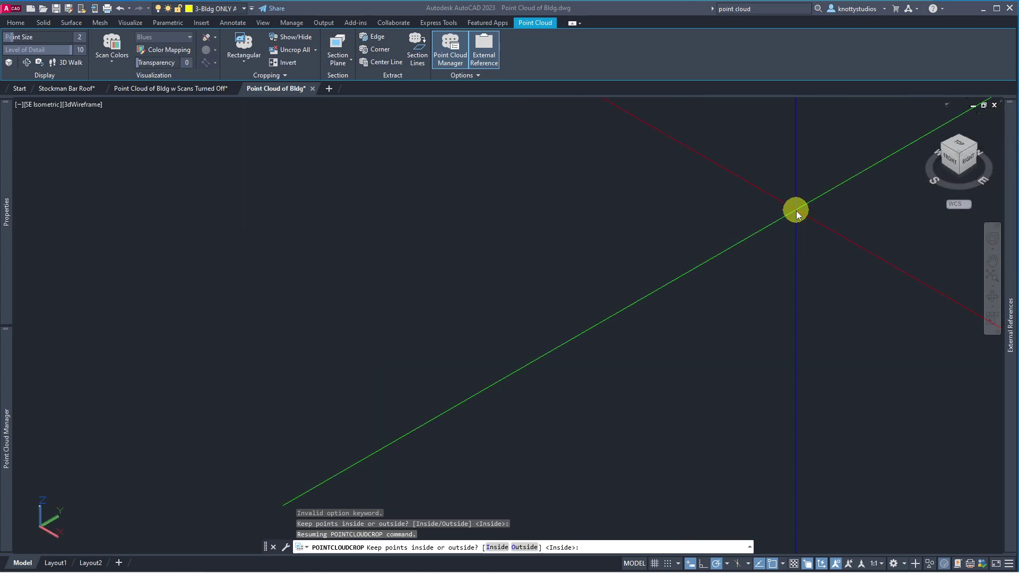
{"action": "scroll", "coordinate": [335, 320], "scroll_direction": "down", "scroll_amount": 5}
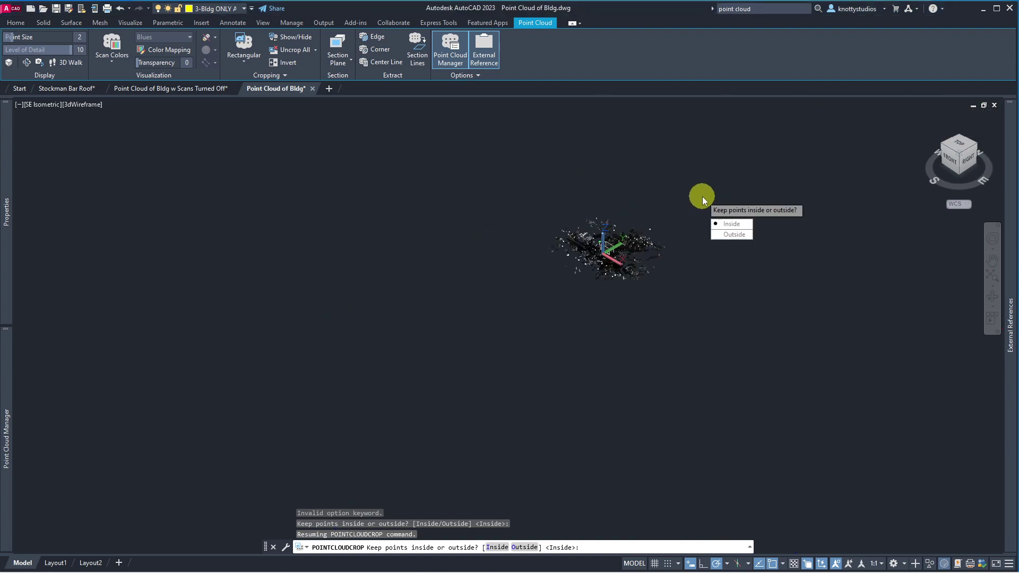
{"action": "scroll", "coordinate": [702, 196], "scroll_direction": "up", "scroll_amount": 3}
{"action": "scroll", "coordinate": [348, 422], "scroll_direction": "up", "scroll_amount": 3}
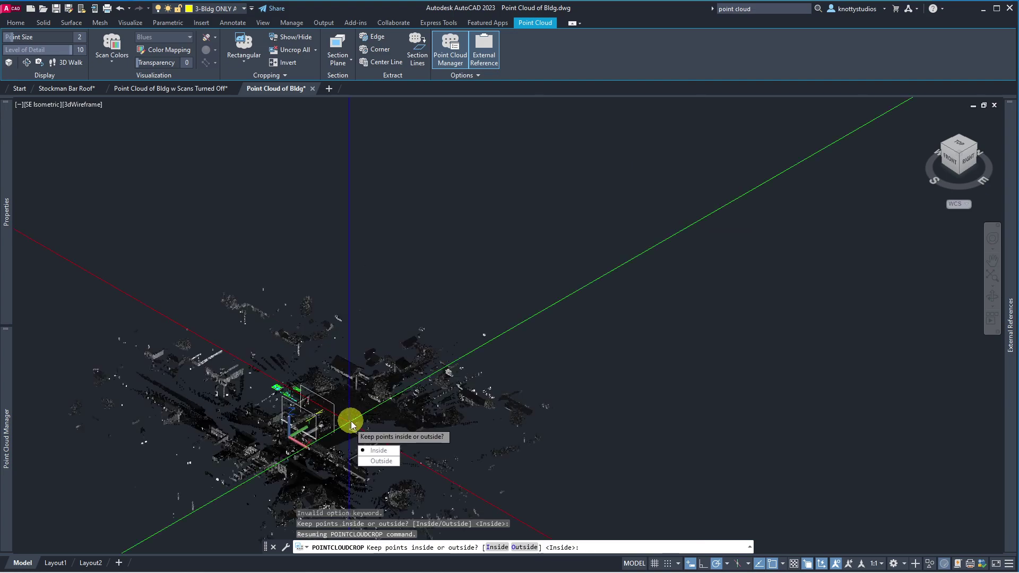
{"action": "scroll", "coordinate": [474, 358], "scroll_direction": "down", "scroll_amount": 4}
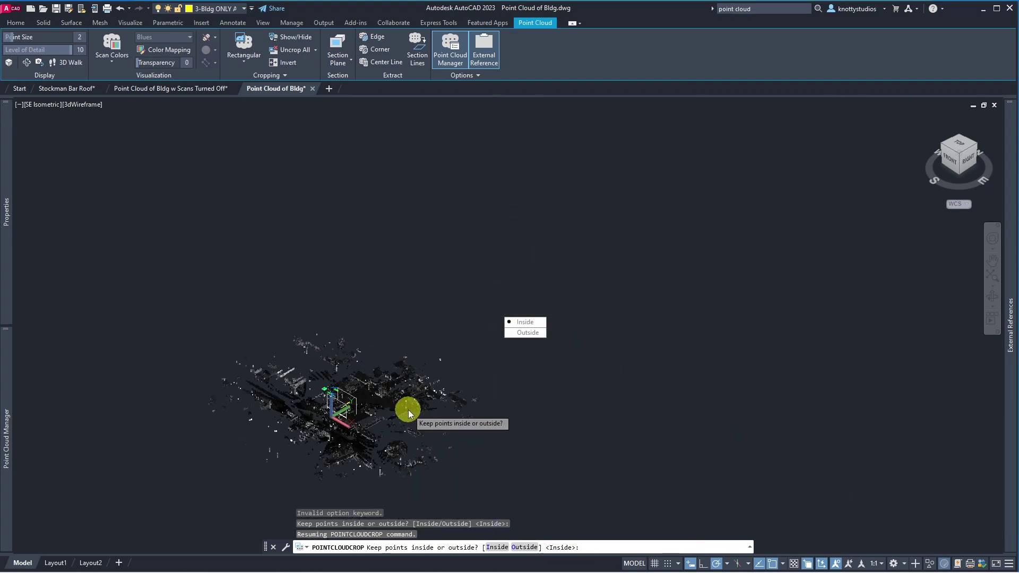
{"action": "scroll", "coordinate": [405, 409], "scroll_direction": "up", "scroll_amount": 4}
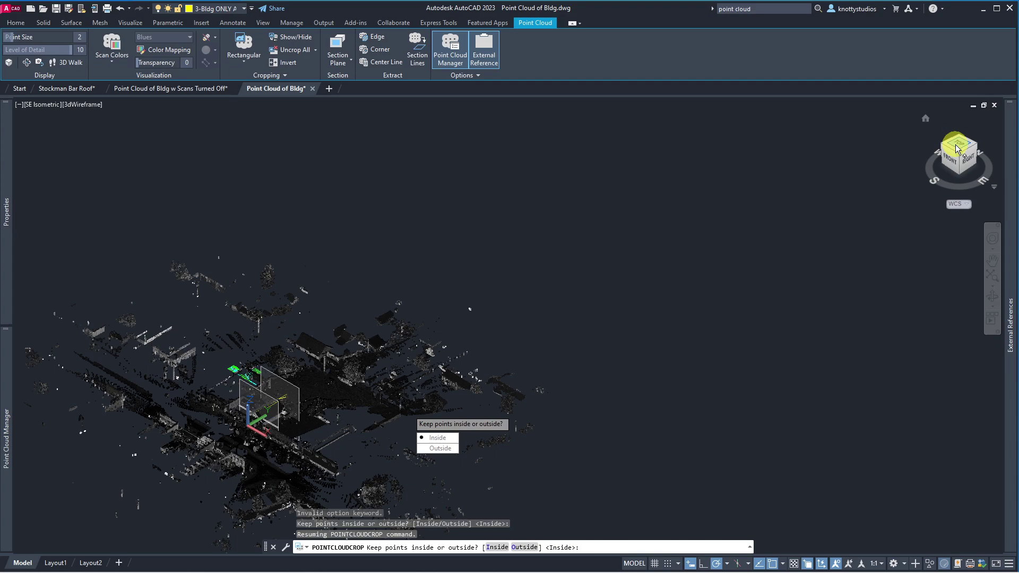
Step: View the scan from the Top and zoom in on the bar building
{"action": "left_click", "coordinate": [957, 148]}
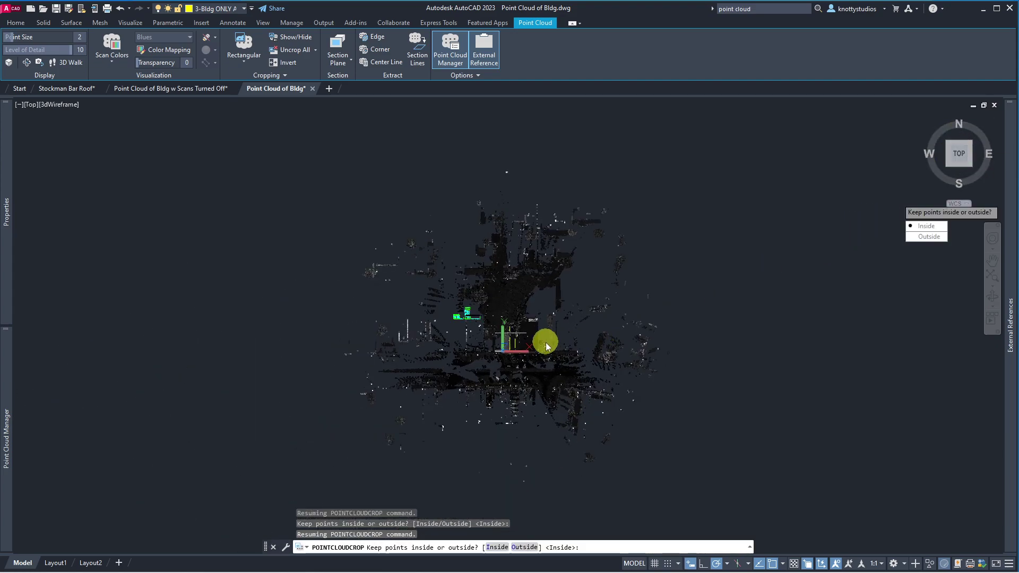
{"action": "middle_click_drag", "start_coordinate": [546, 338], "coordinate": [341, 423]}
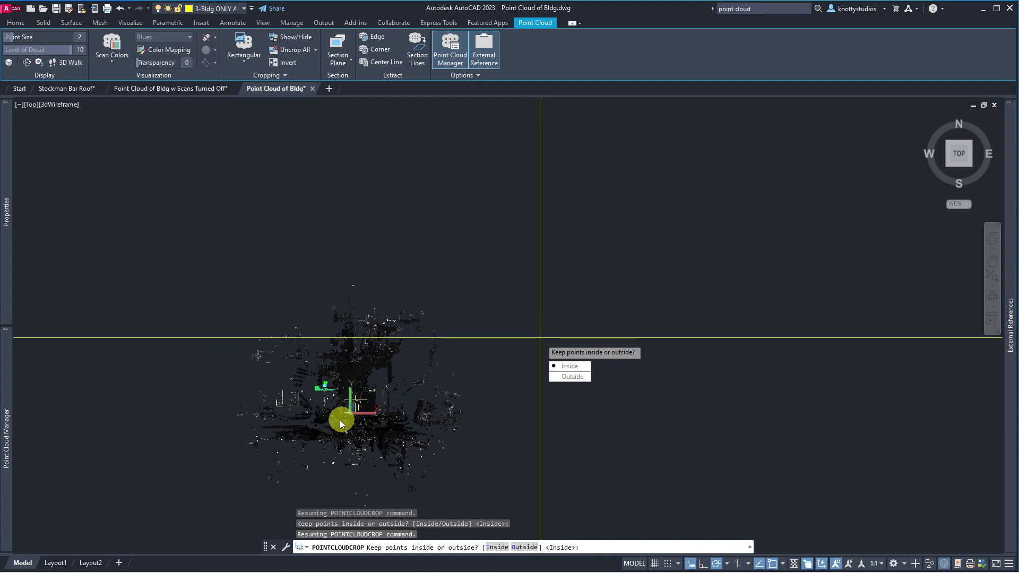
{"action": "scroll", "coordinate": [340, 423], "scroll_direction": "up", "scroll_amount": 3}
{"action": "scroll", "coordinate": [336, 416], "scroll_direction": "down", "scroll_amount": 3}
{"action": "scroll", "coordinate": [216, 472], "scroll_direction": "up", "scroll_amount": 4}
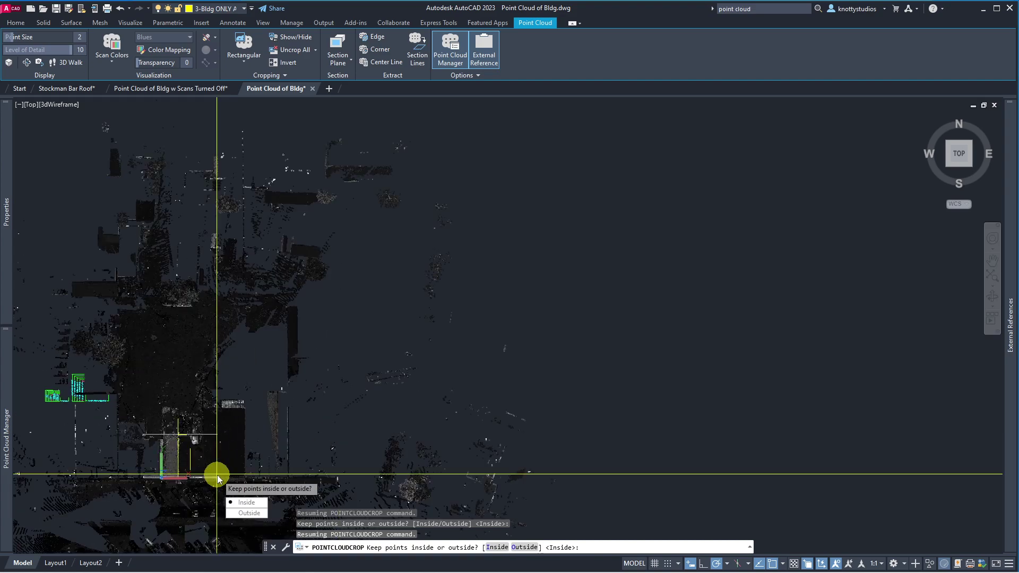
{"action": "scroll", "coordinate": [216, 473], "scroll_direction": "up", "scroll_amount": 1}
{"action": "scroll", "coordinate": [568, 318], "scroll_direction": "down", "scroll_amount": 2}
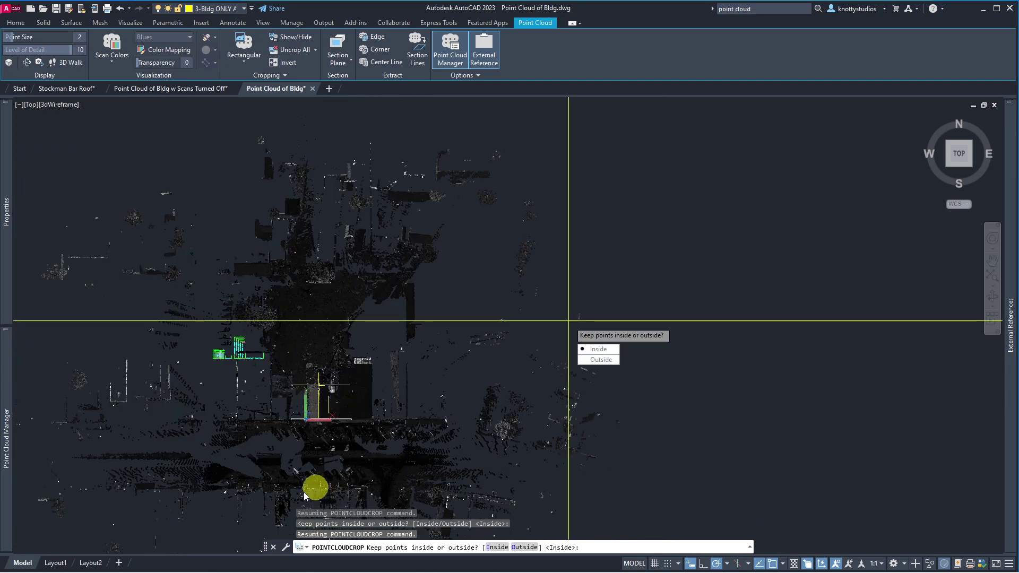
{"action": "scroll", "coordinate": [277, 491], "scroll_direction": "up", "scroll_amount": 1}
{"action": "scroll", "coordinate": [269, 471], "scroll_direction": "up", "scroll_amount": 1}
{"action": "scroll", "coordinate": [661, 226], "scroll_direction": "down", "scroll_amount": 3}
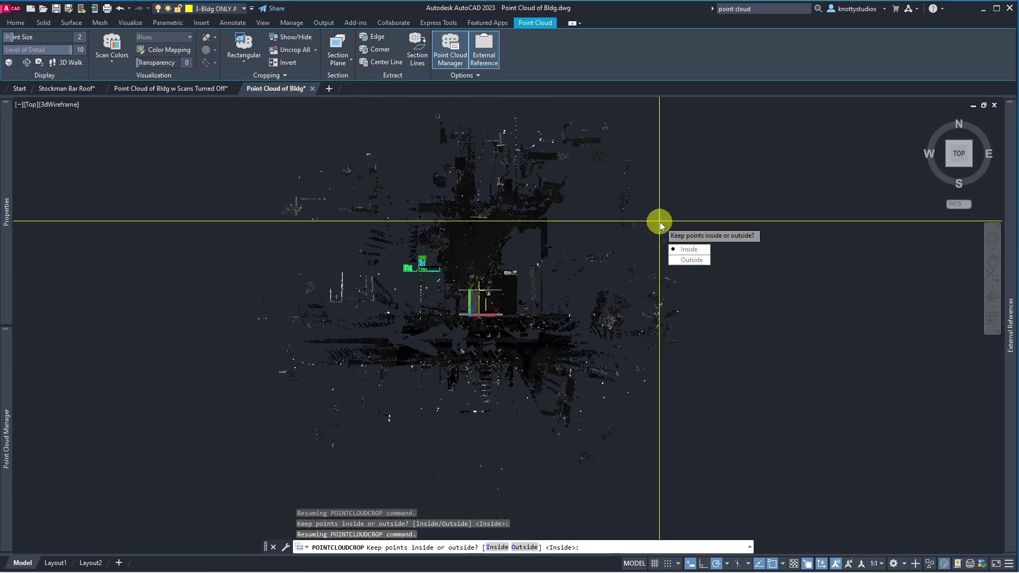
{"action": "scroll", "coordinate": [427, 366], "scroll_direction": "up", "scroll_amount": 2}
{"action": "scroll", "coordinate": [428, 367], "scroll_direction": "up", "scroll_amount": 2}
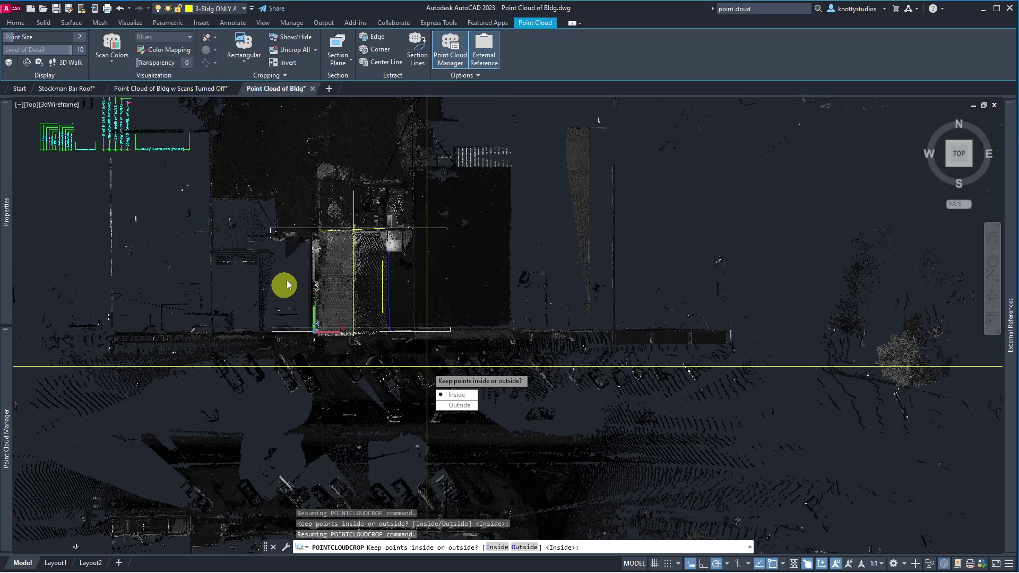
{"action": "scroll", "coordinate": [287, 285], "scroll_direction": "up", "scroll_amount": 2}
{"action": "scroll", "coordinate": [278, 278], "scroll_direction": "down", "scroll_amount": 2}
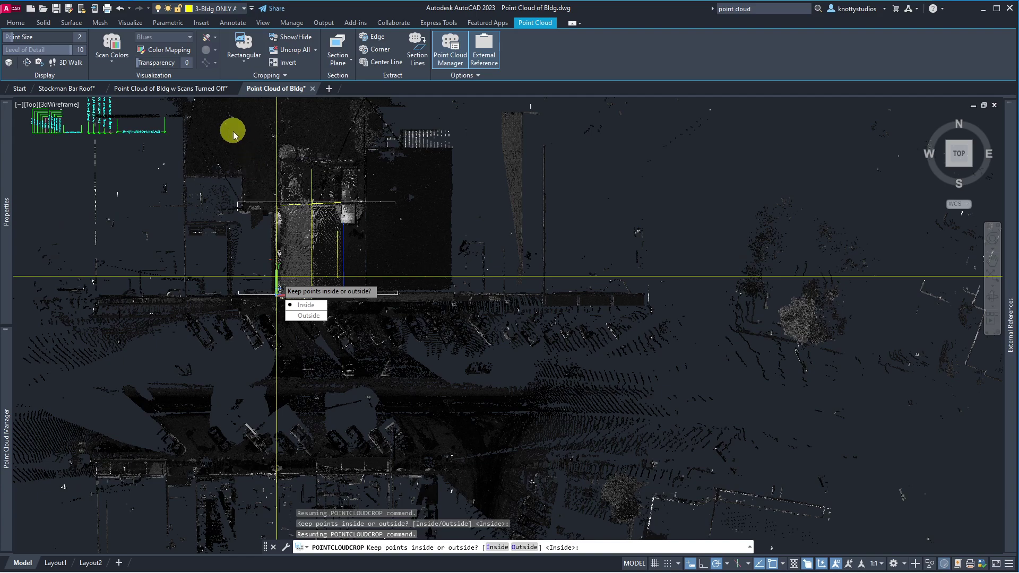
Step: Frame the building and answer the crop prompt with Inside
{"action": "middle_click_drag", "start_coordinate": [284, 234], "coordinate": [291, 159]}
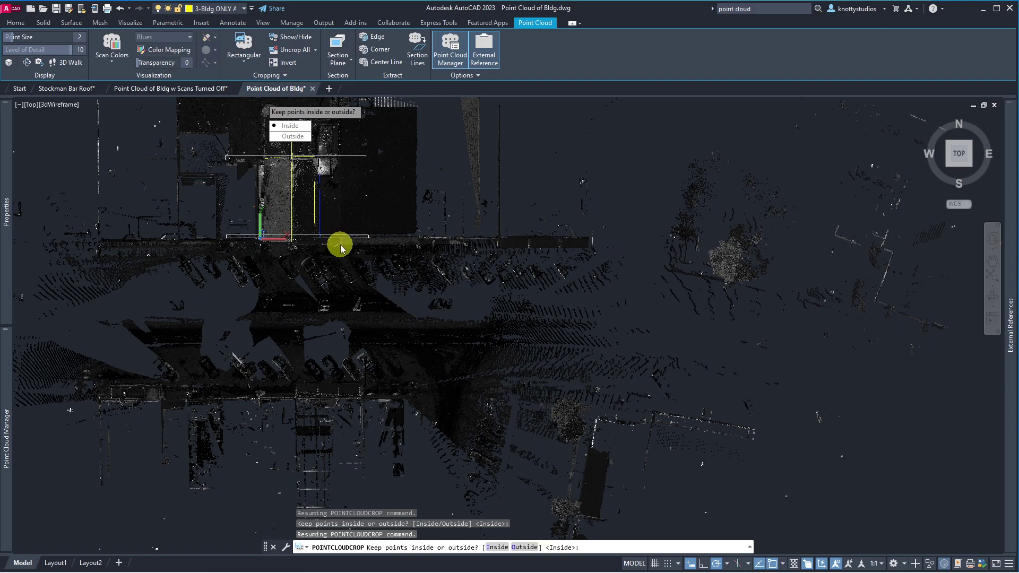
{"action": "key", "text": "Down"}
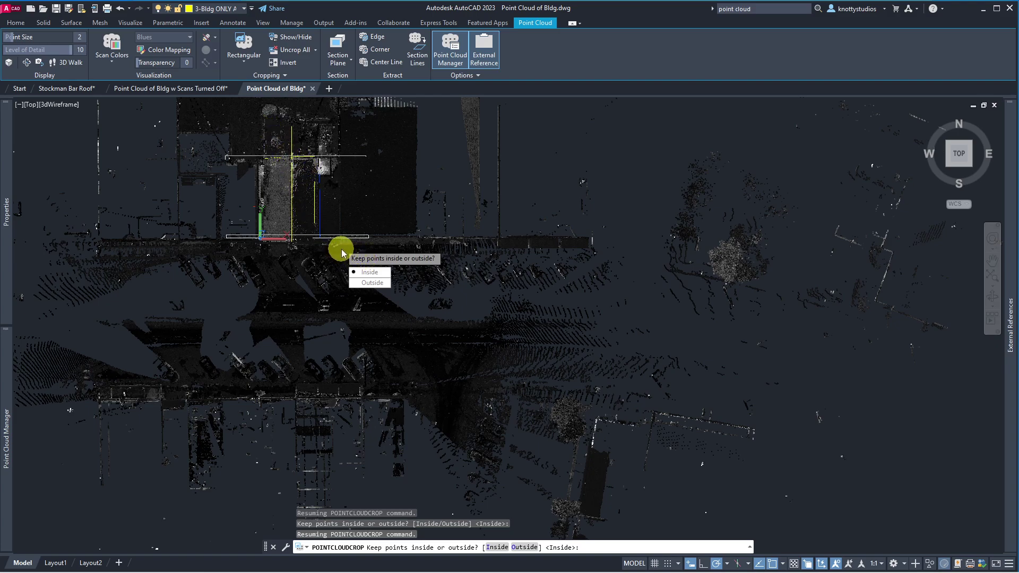
{"action": "left_click", "coordinate": [370, 276]}
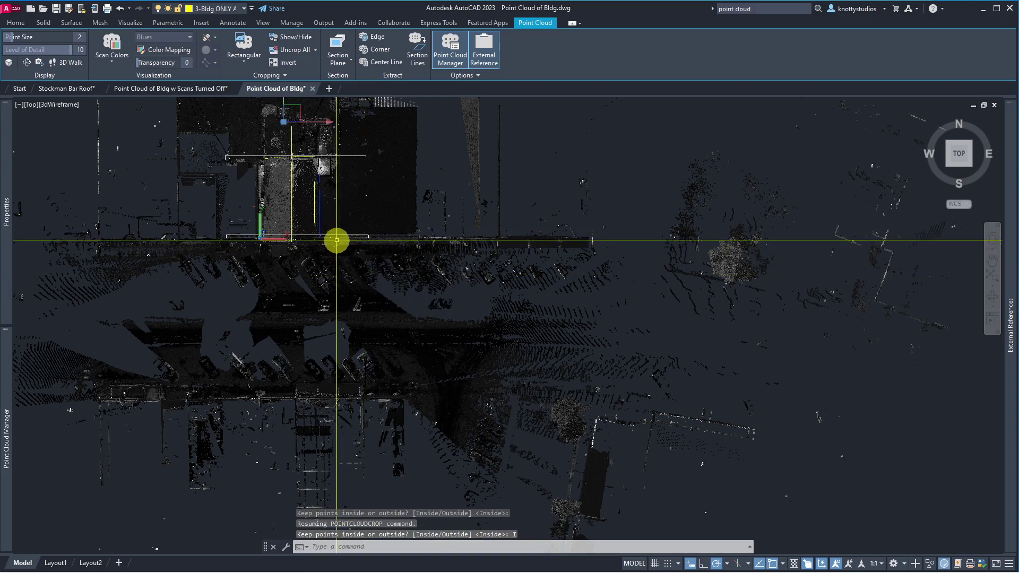
Step: Crop to a rectangle around the bar building, then view it from the northwest
{"action": "left_click", "coordinate": [238, 48]}
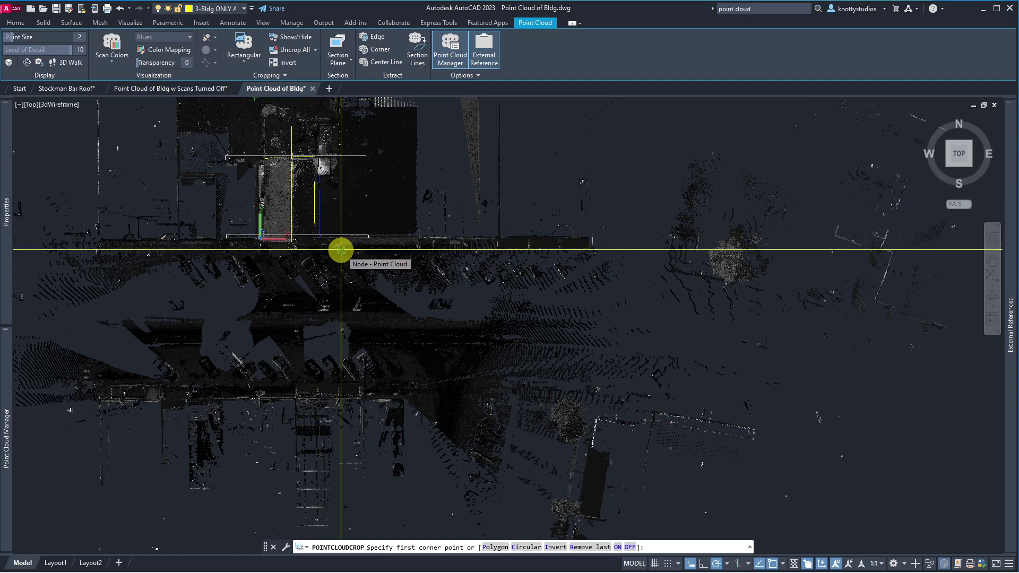
{"action": "left_click", "coordinate": [340, 249]}
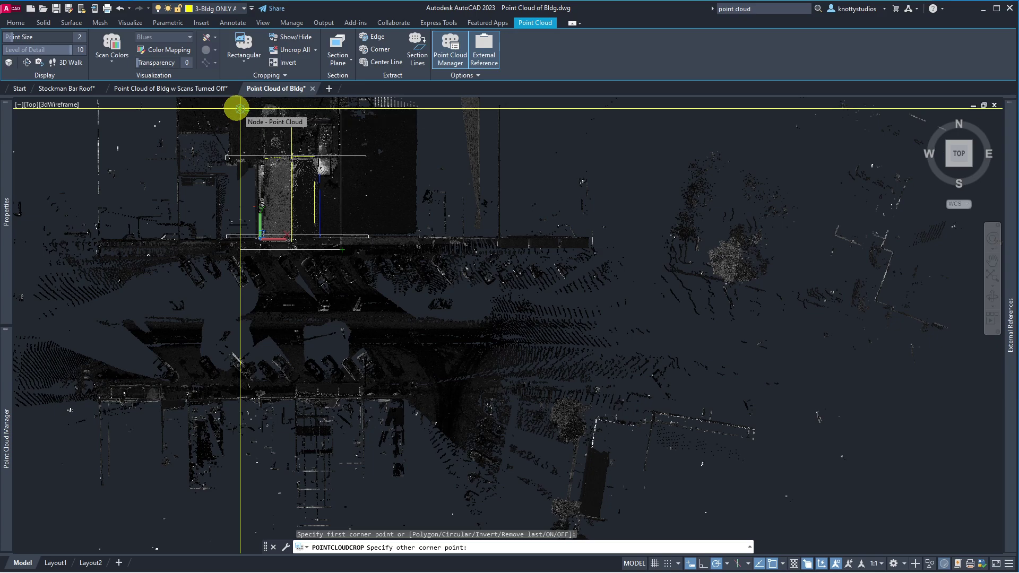
{"action": "left_click", "coordinate": [240, 108]}
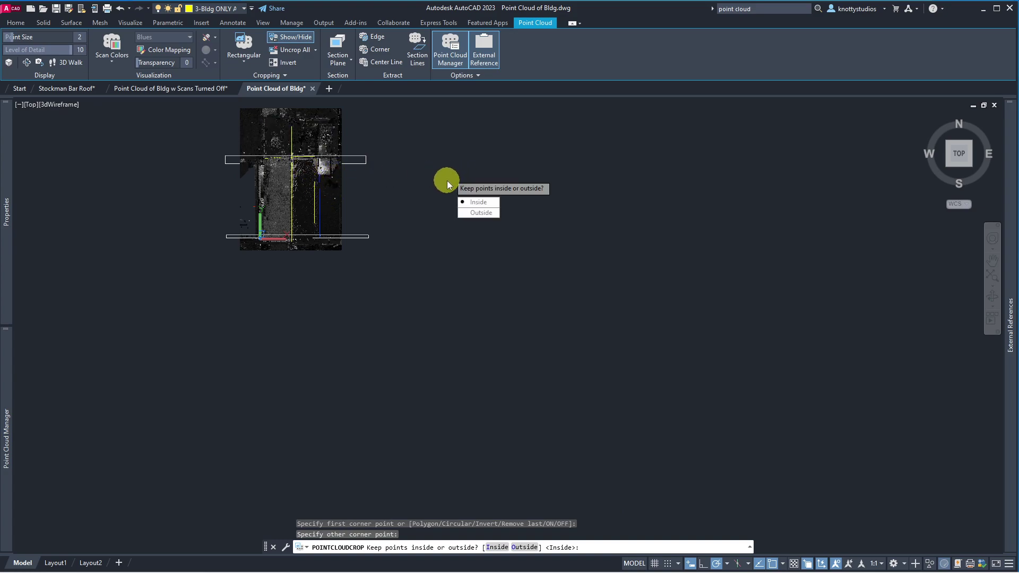
{"action": "mouse_move", "coordinate": [958, 153]}
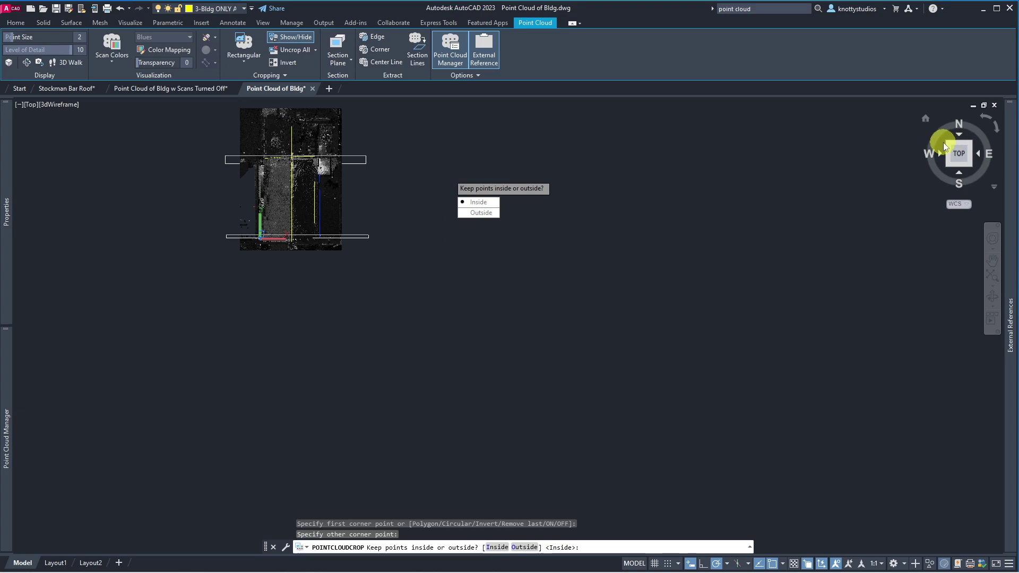
{"action": "left_click", "coordinate": [947, 141]}
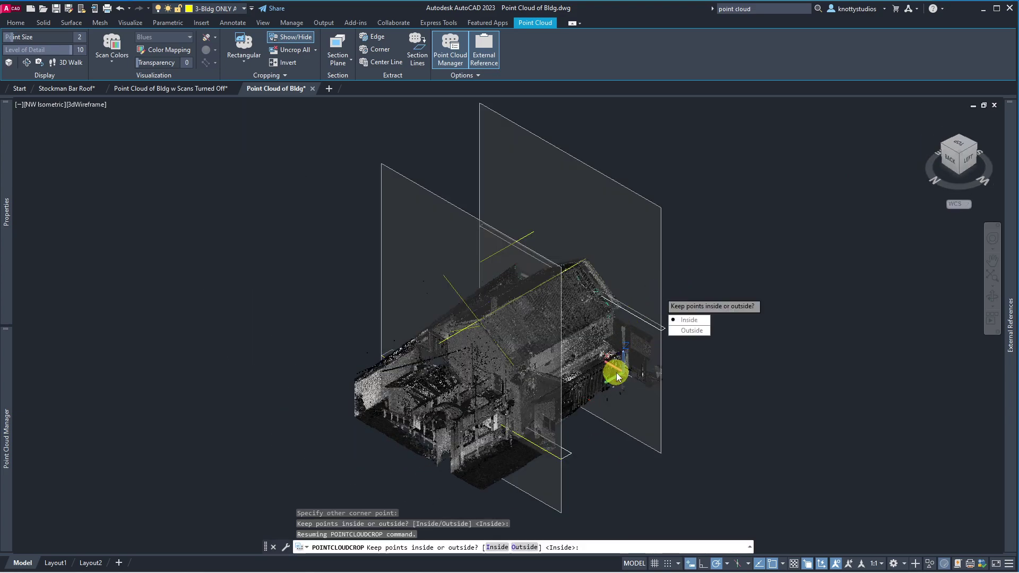
Step: Set Scan Colors to Intensity for the cropped building, then switch to Autodesk ReCap
{"action": "scroll", "coordinate": [615, 371], "scroll_direction": "up", "scroll_amount": 3}
{"action": "scroll", "coordinate": [496, 239], "scroll_direction": "down", "scroll_amount": 2}
{"action": "scroll", "coordinate": [482, 341], "scroll_direction": "down", "scroll_amount": 3}
{"action": "scroll", "coordinate": [483, 341], "scroll_direction": "up", "scroll_amount": 3}
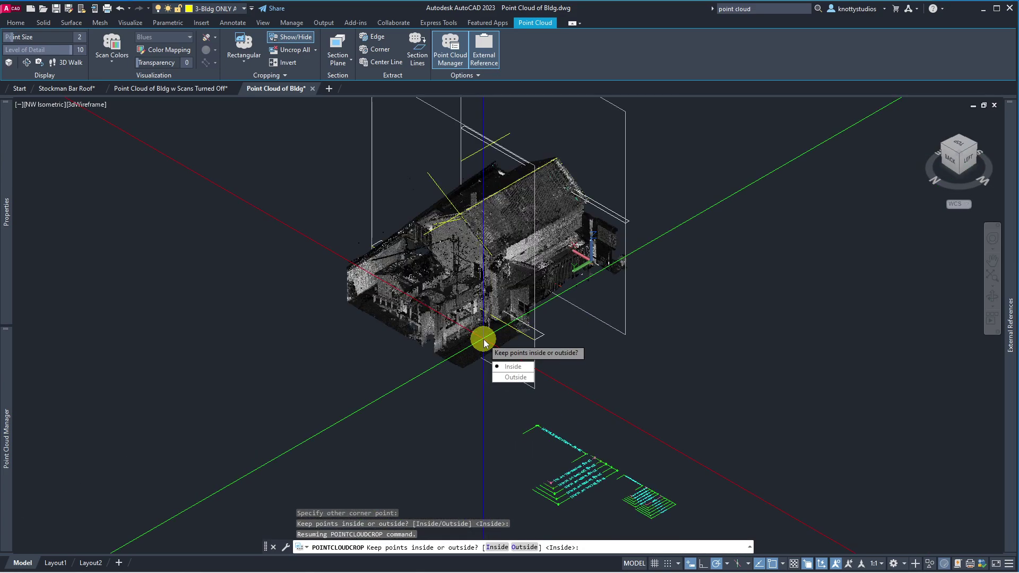
{"action": "scroll", "coordinate": [578, 207], "scroll_direction": "up", "scroll_amount": 2}
{"action": "scroll", "coordinate": [594, 183], "scroll_direction": "up", "scroll_amount": 2}
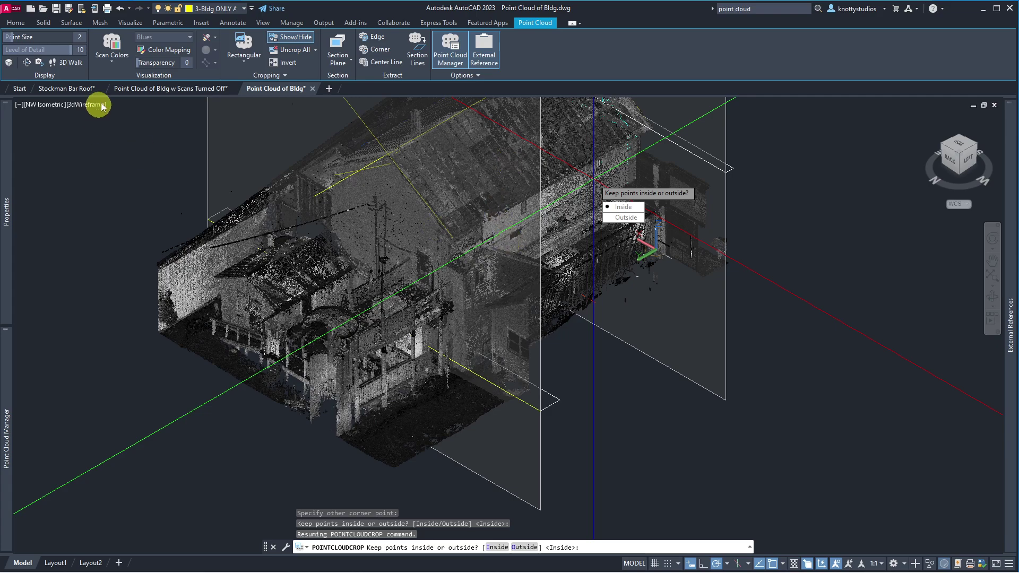
{"action": "left_click", "coordinate": [112, 60]}
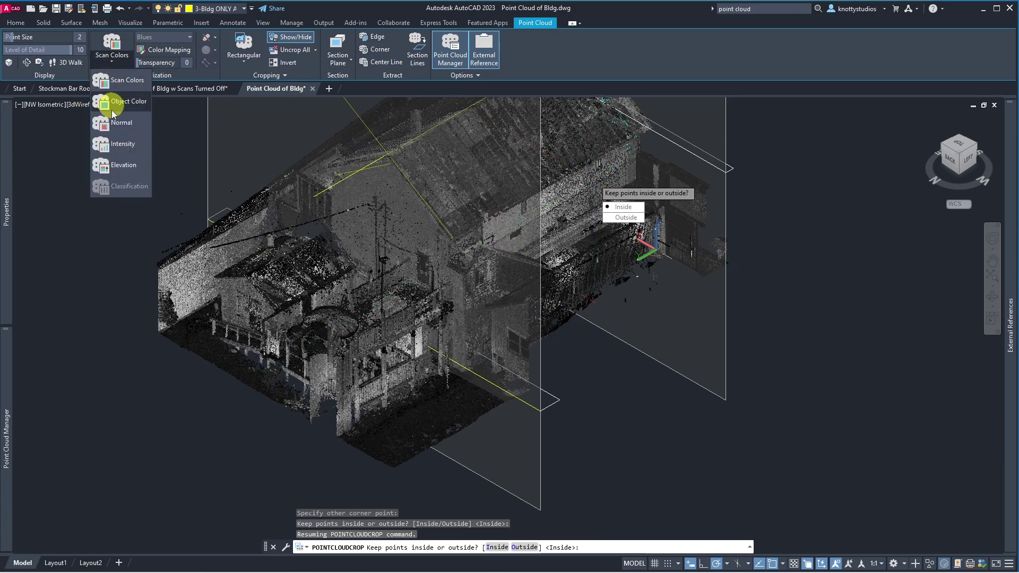
{"action": "left_click", "coordinate": [117, 141]}
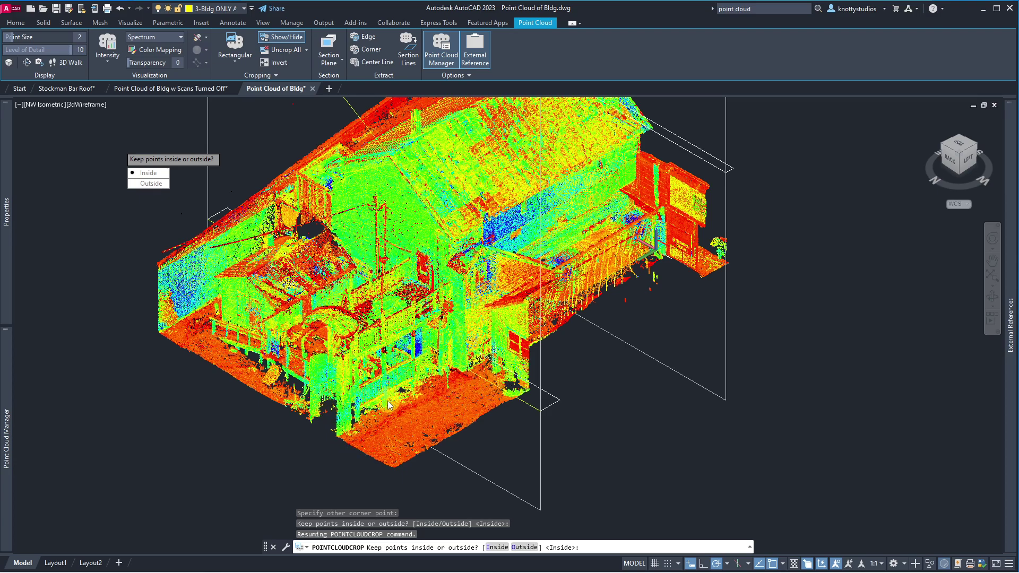
{"action": "left_click", "coordinate": [320, 429]}
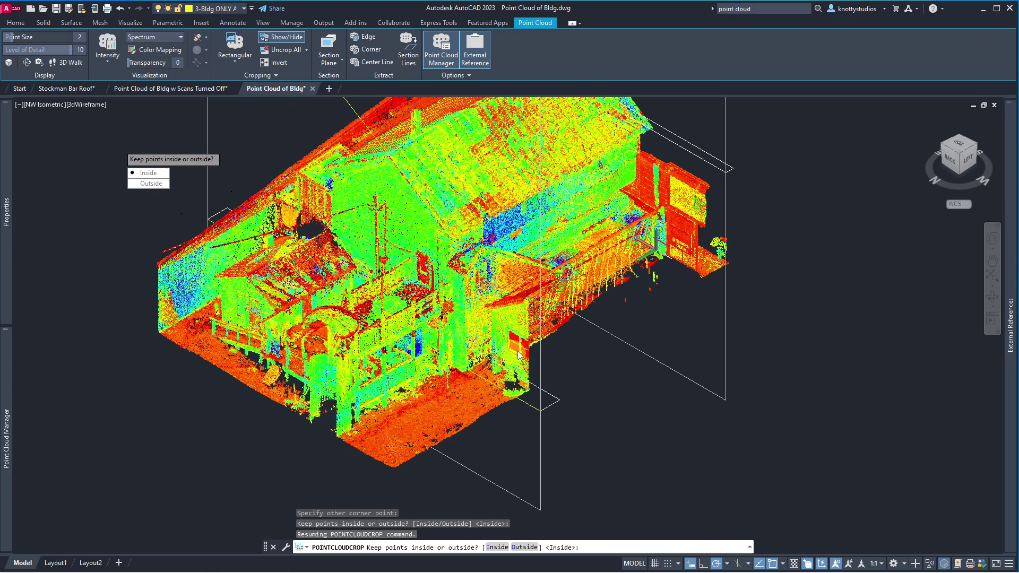